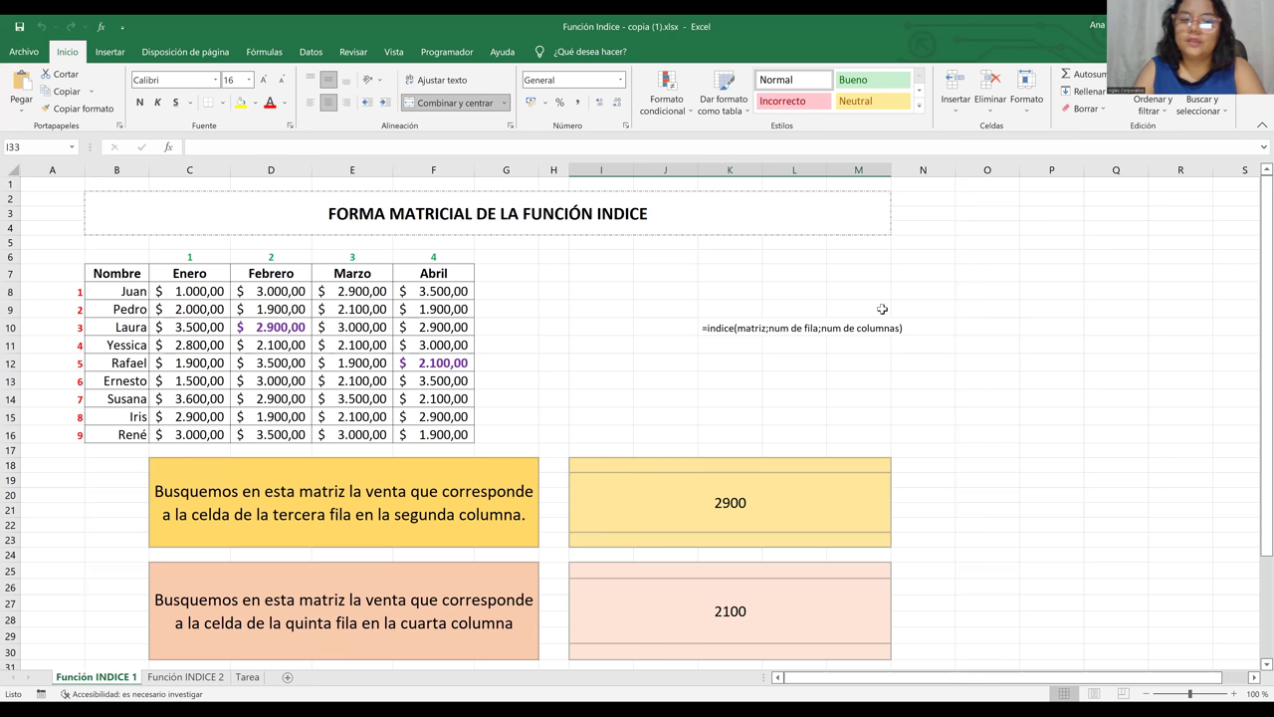
left_click(471, 212)
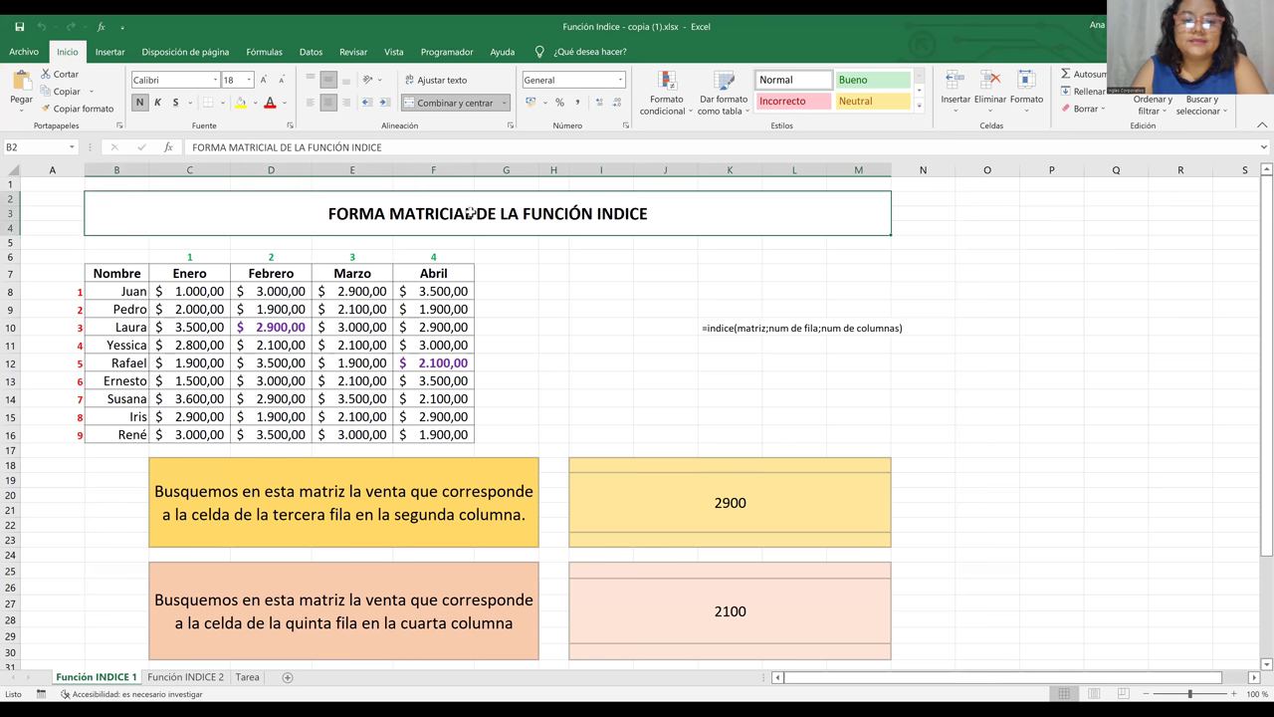
key("ctrl+c")
left_click(529, 276)
left_click(464, 220)
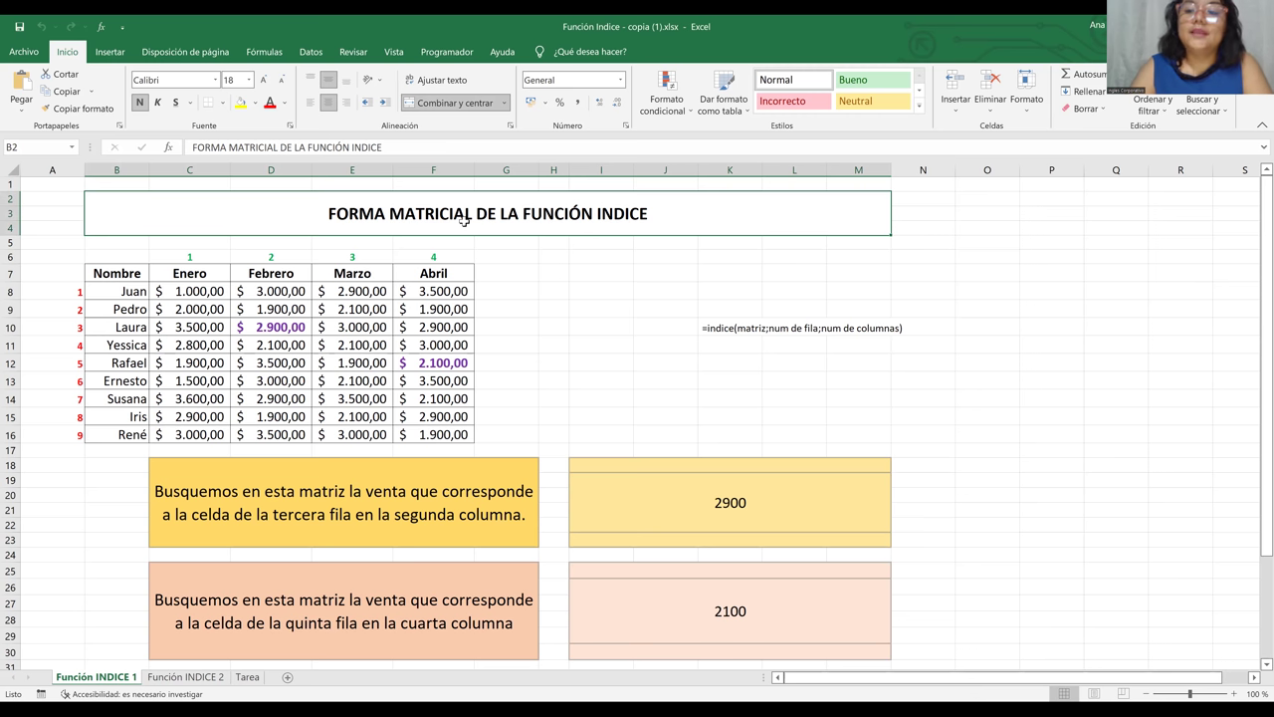
left_click_drag(99, 275, 433, 430)
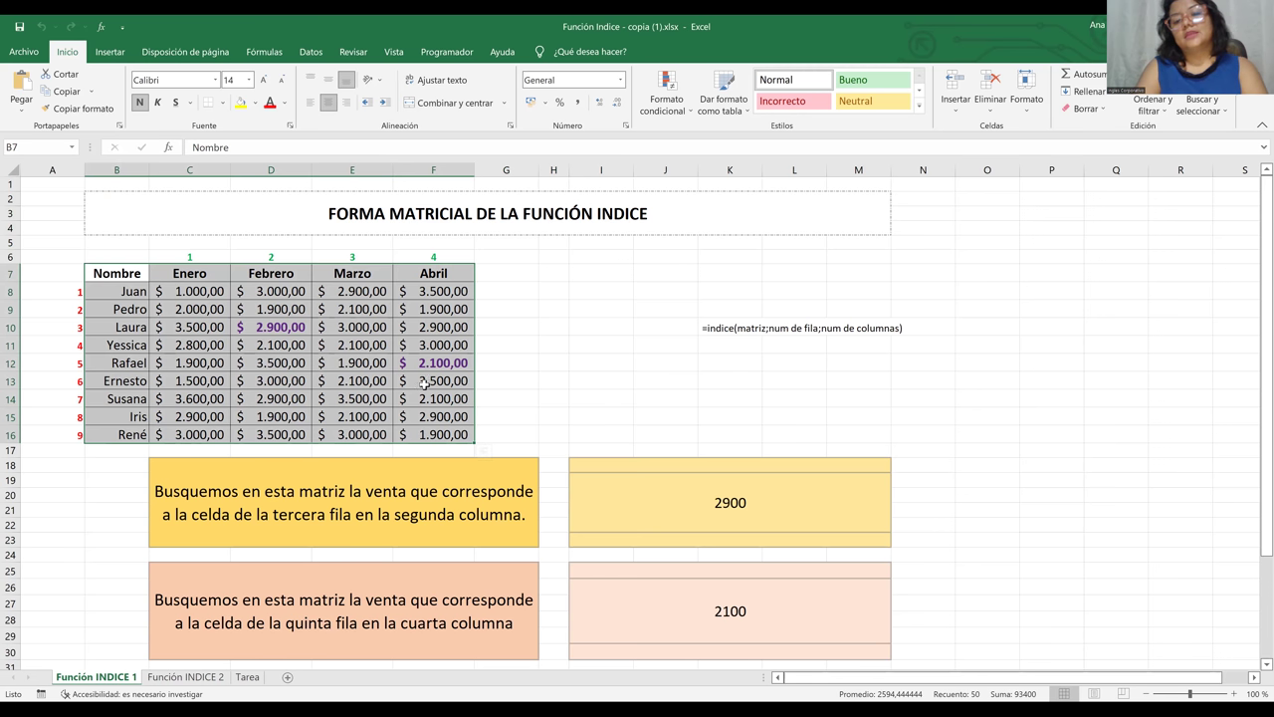
Make the whole INDICE syntax note in K10 bold and raise its font size by six increments.
left_click(735, 331)
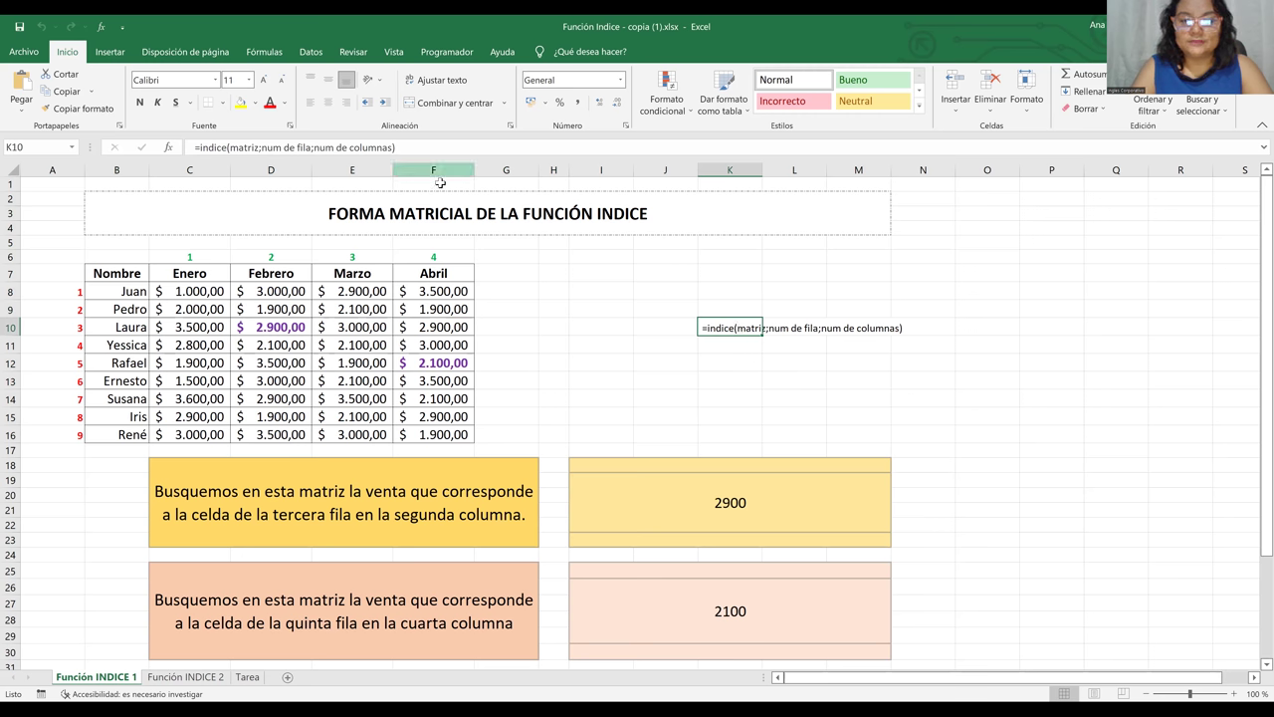
double_click(734, 331)
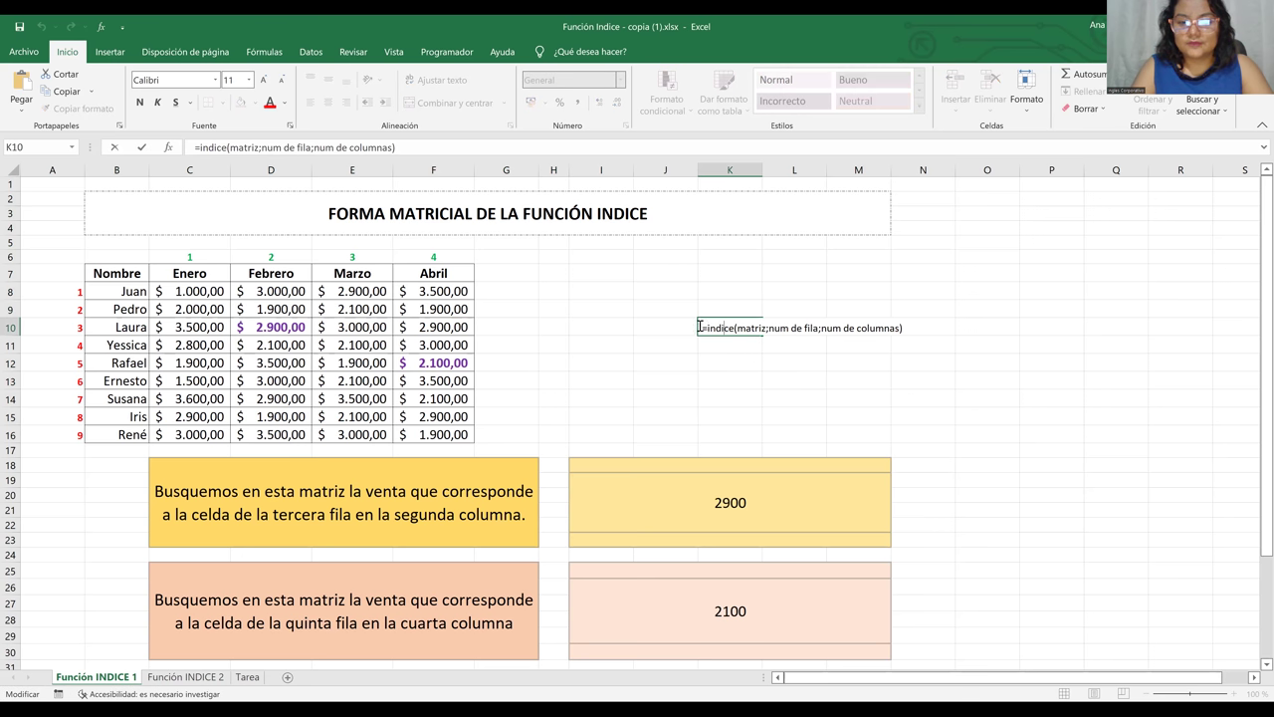
triple_click(913, 327)
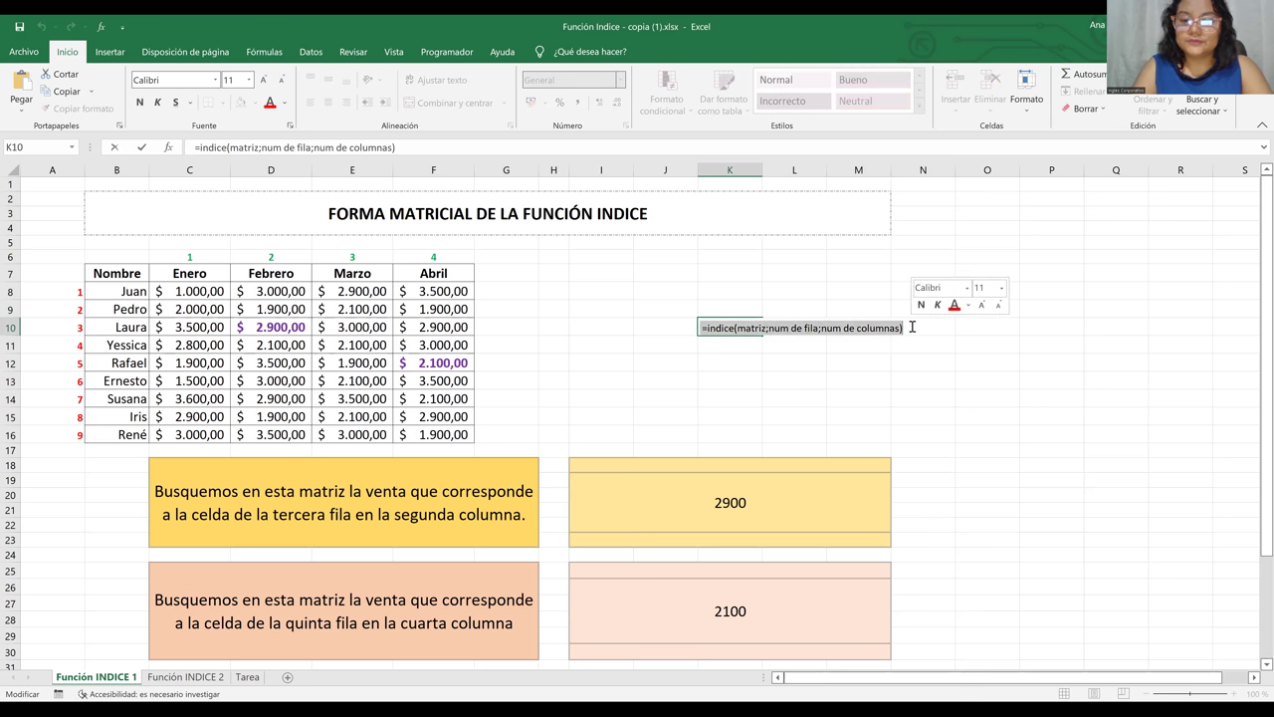
left_click(140, 102)
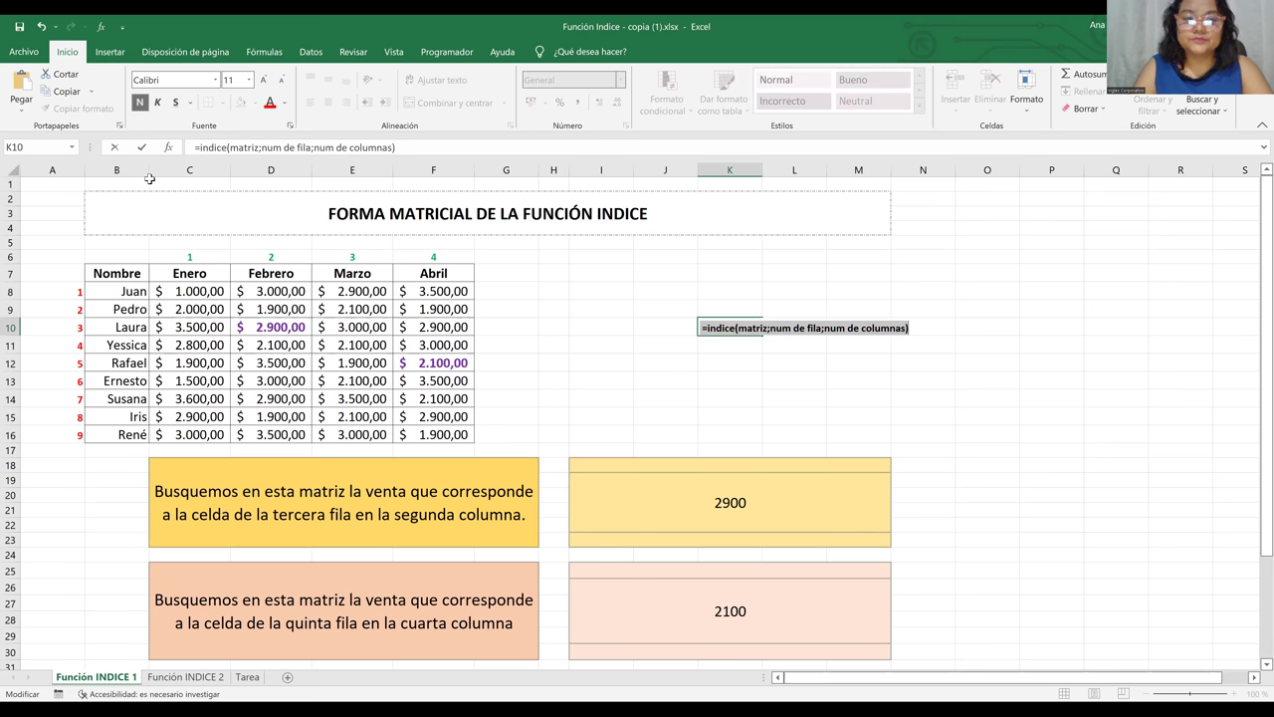
left_click(263, 79)
left_click(263, 80)
left_click(263, 80)
left_click(262, 79)
left_click(262, 80)
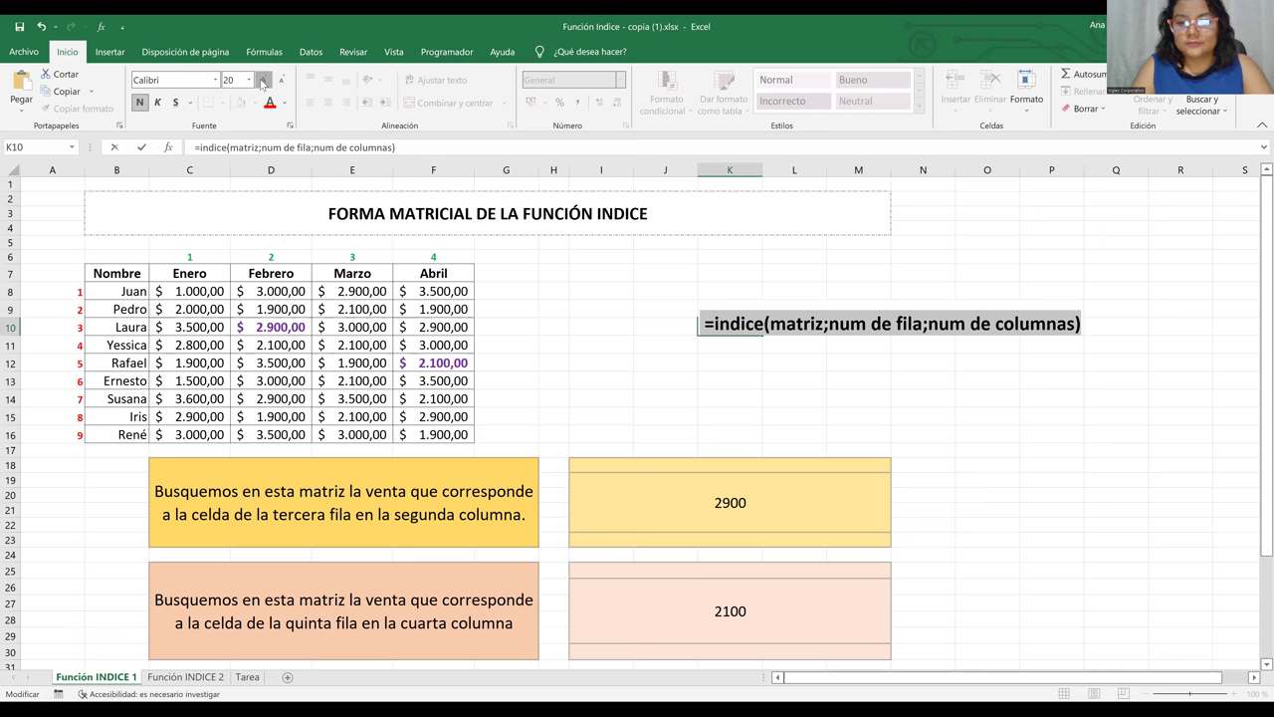
left_click(262, 79)
left_click(807, 420)
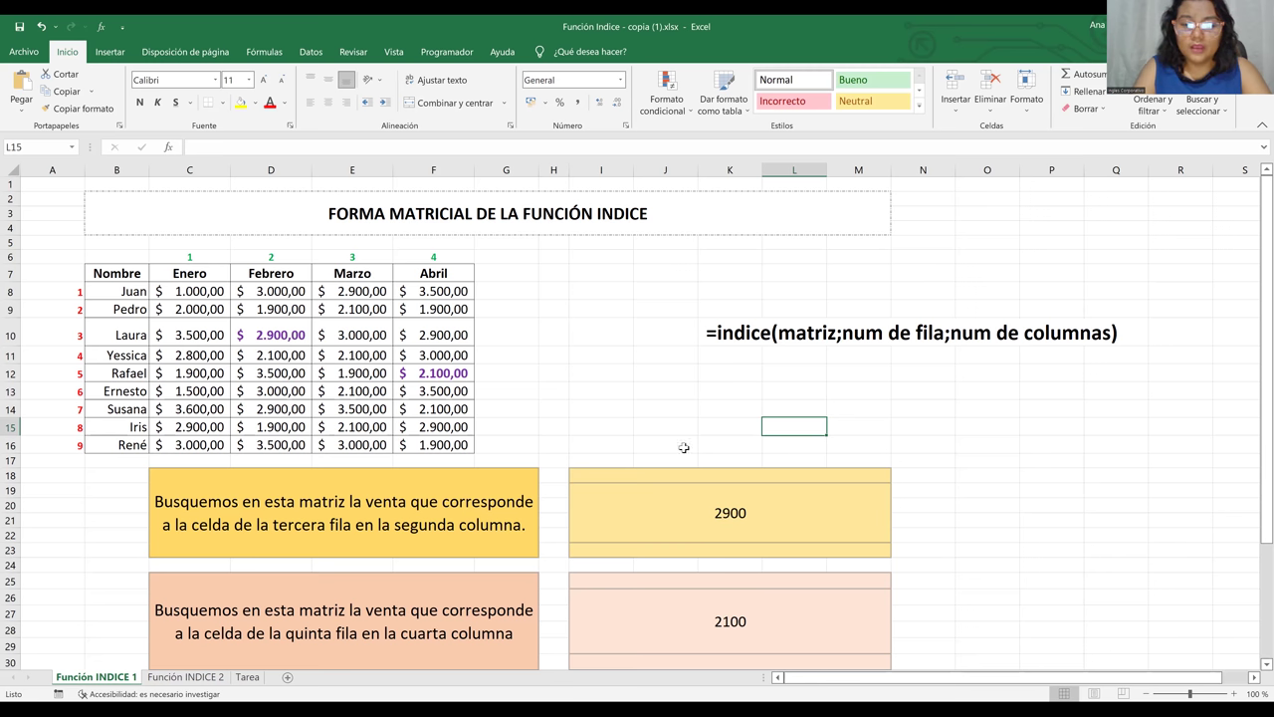
Clear the existing results from both merged answer cells, I19 and I26.
left_click(717, 513)
key("Delete")
key("Return")
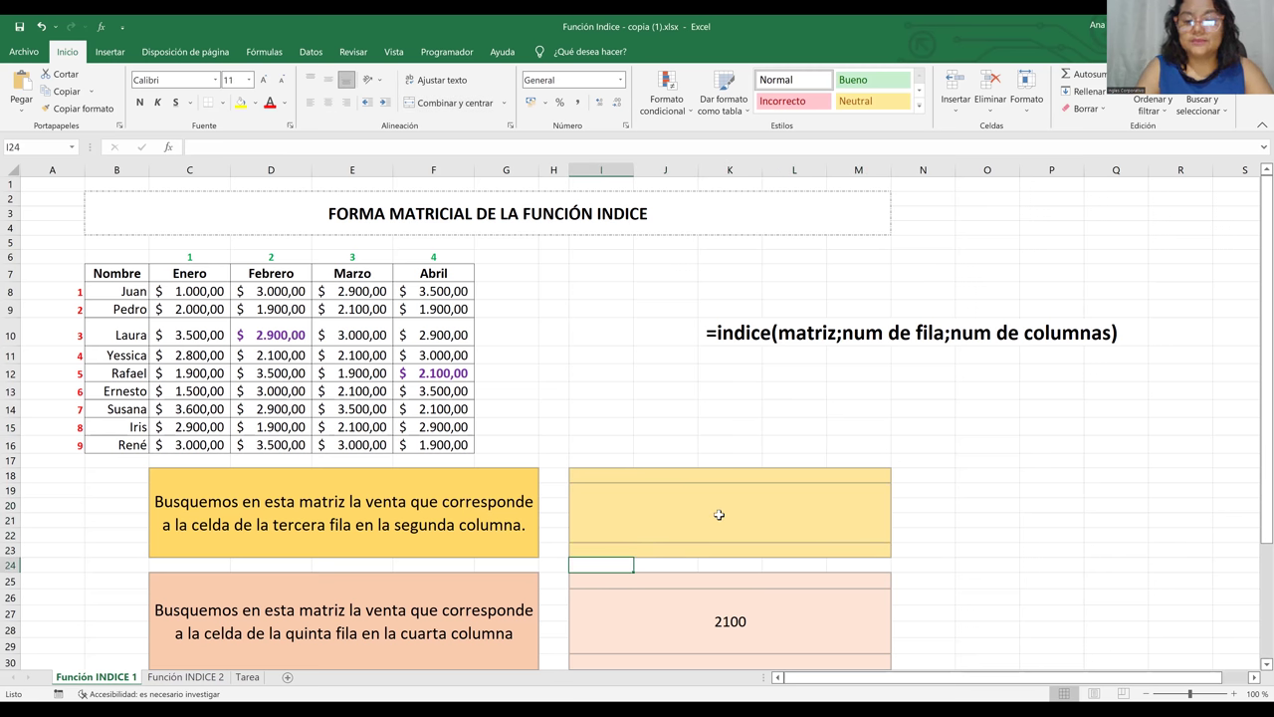
left_click(719, 621)
key("BackSpace")
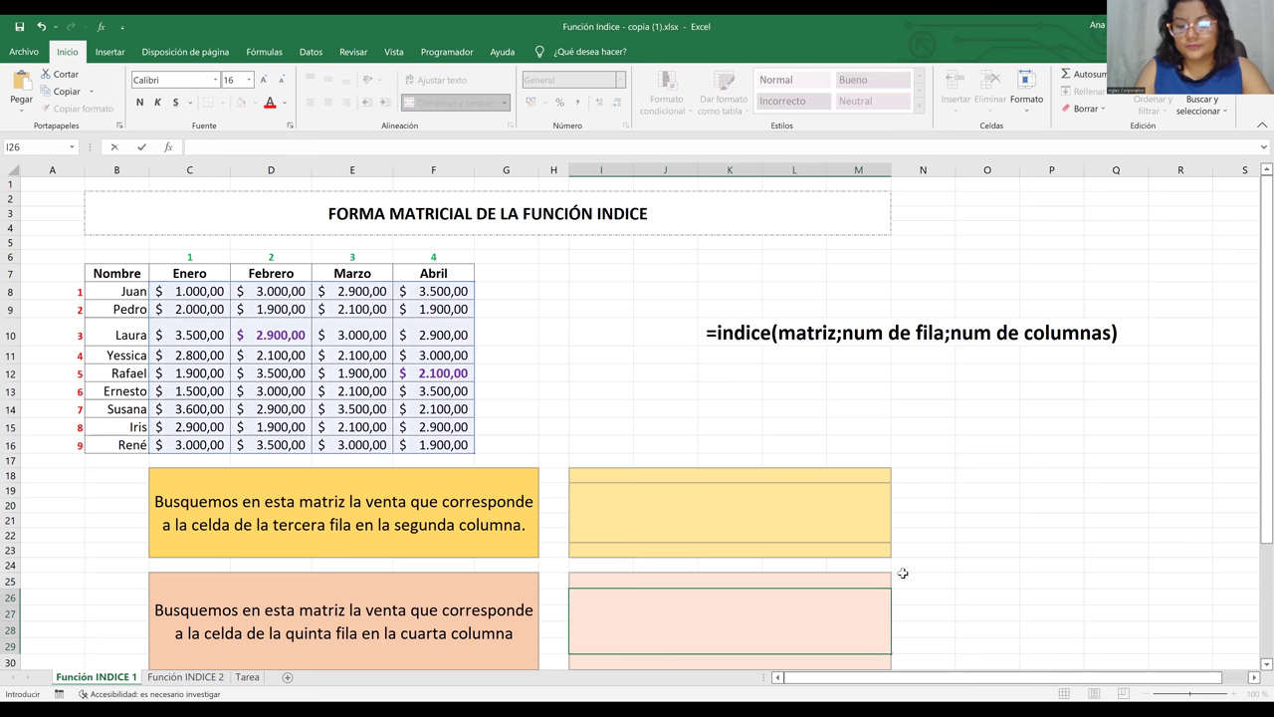
left_click(792, 519)
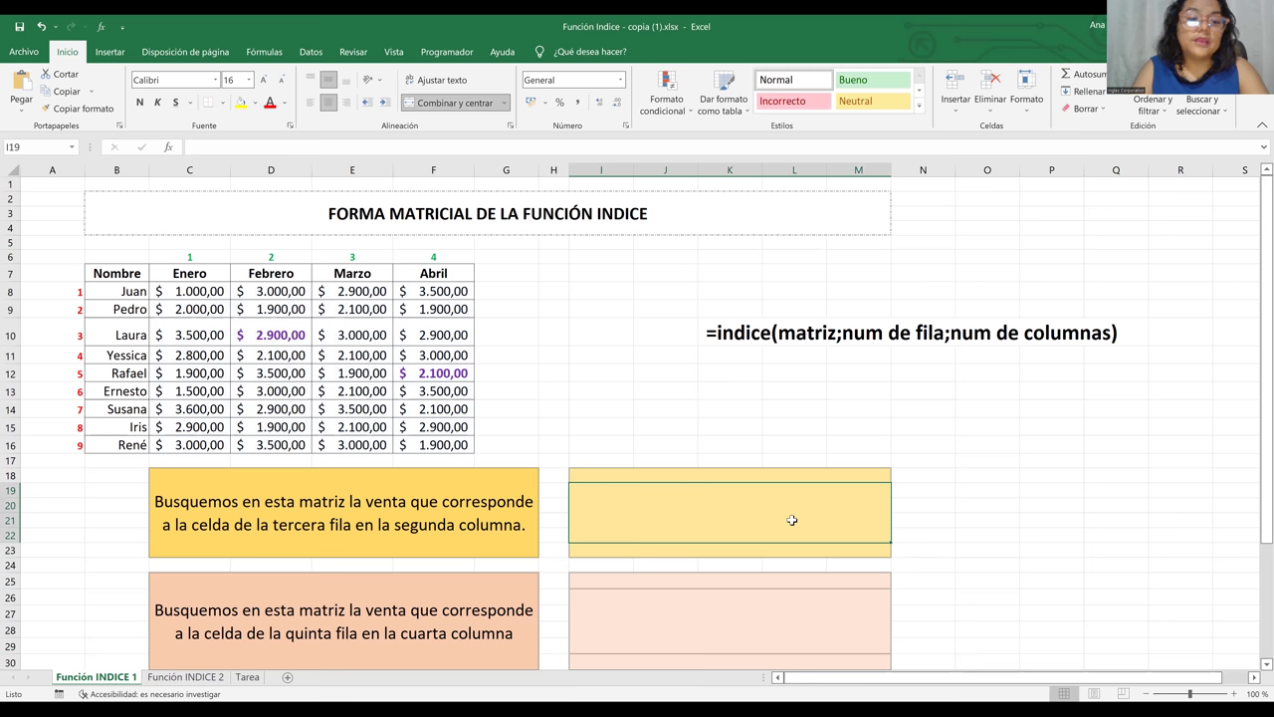
Fill the third data row, B10:F10, with the light green Verde, Énfasis 6, Claro 80%.
left_click(299, 516)
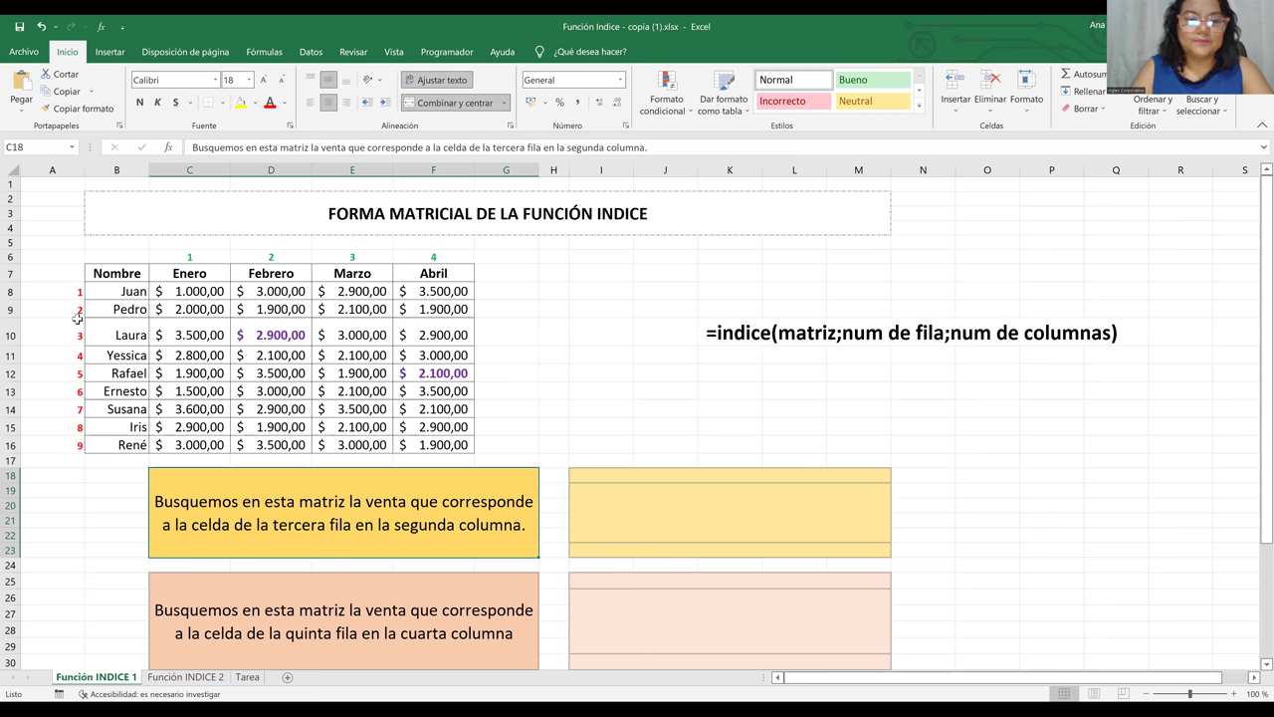
left_click(108, 329)
left_click_drag(110, 329, 435, 336)
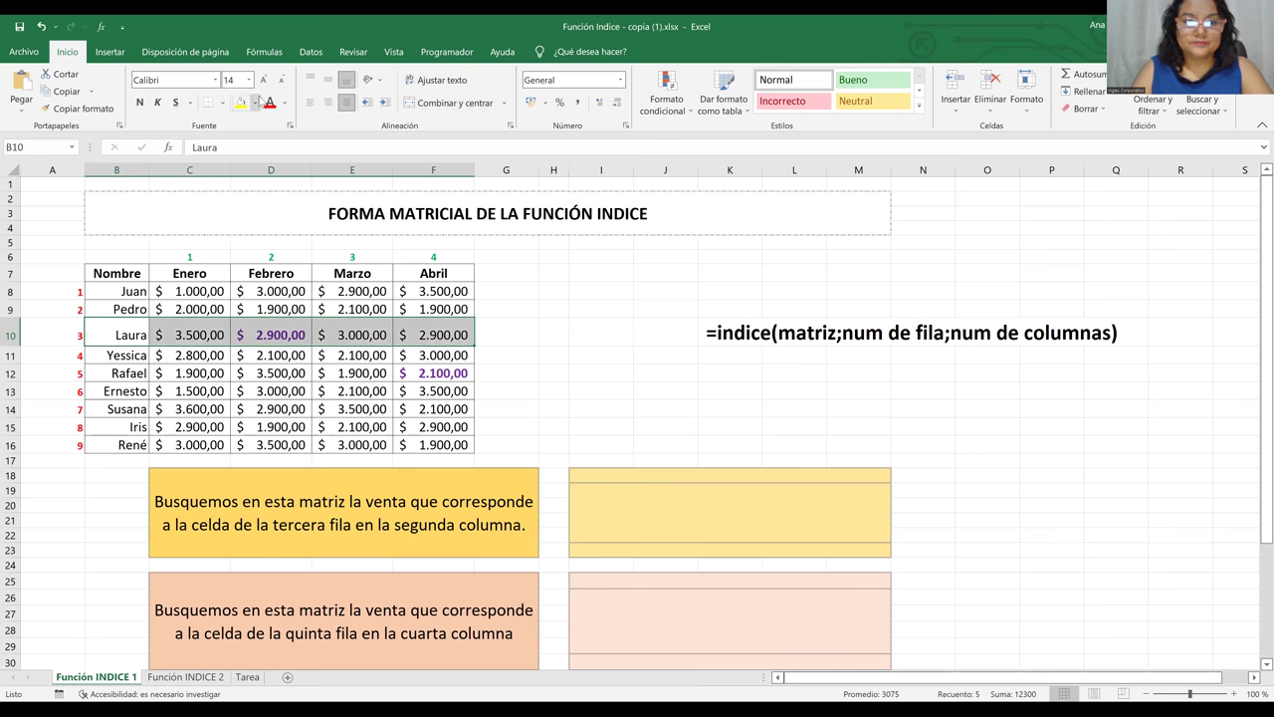
left_click(256, 102)
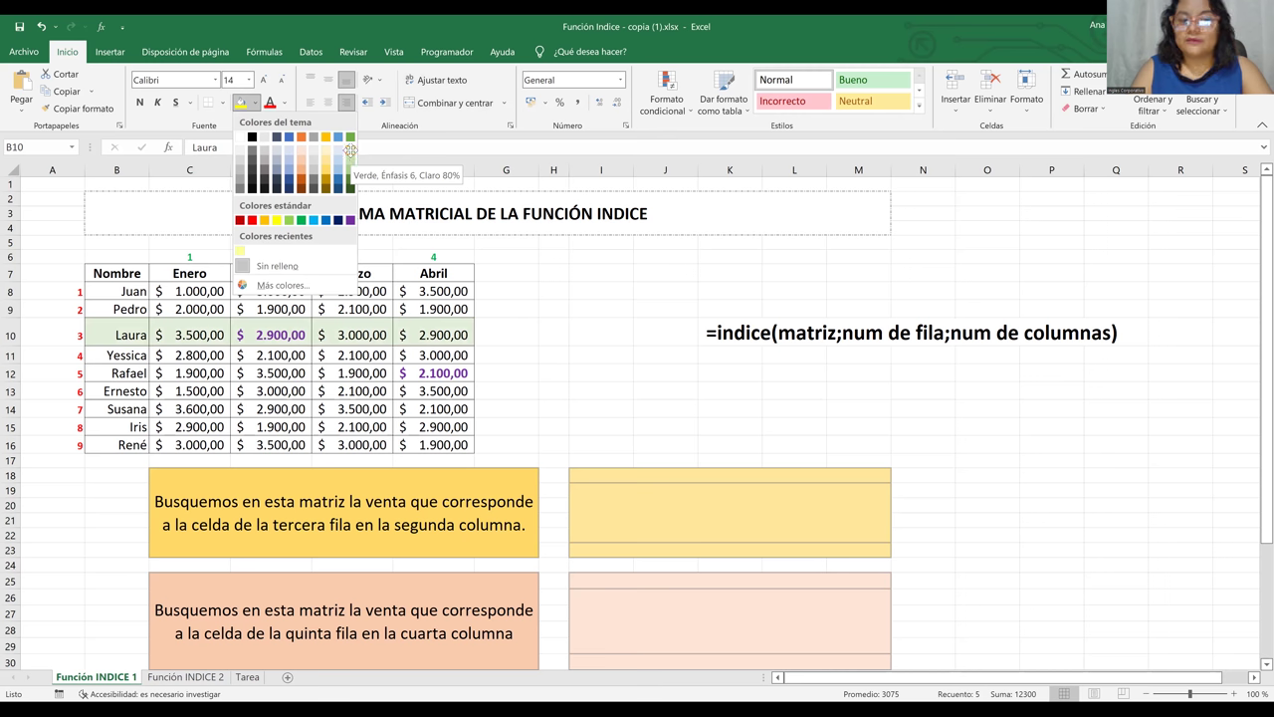
left_click(351, 149)
left_click(573, 428)
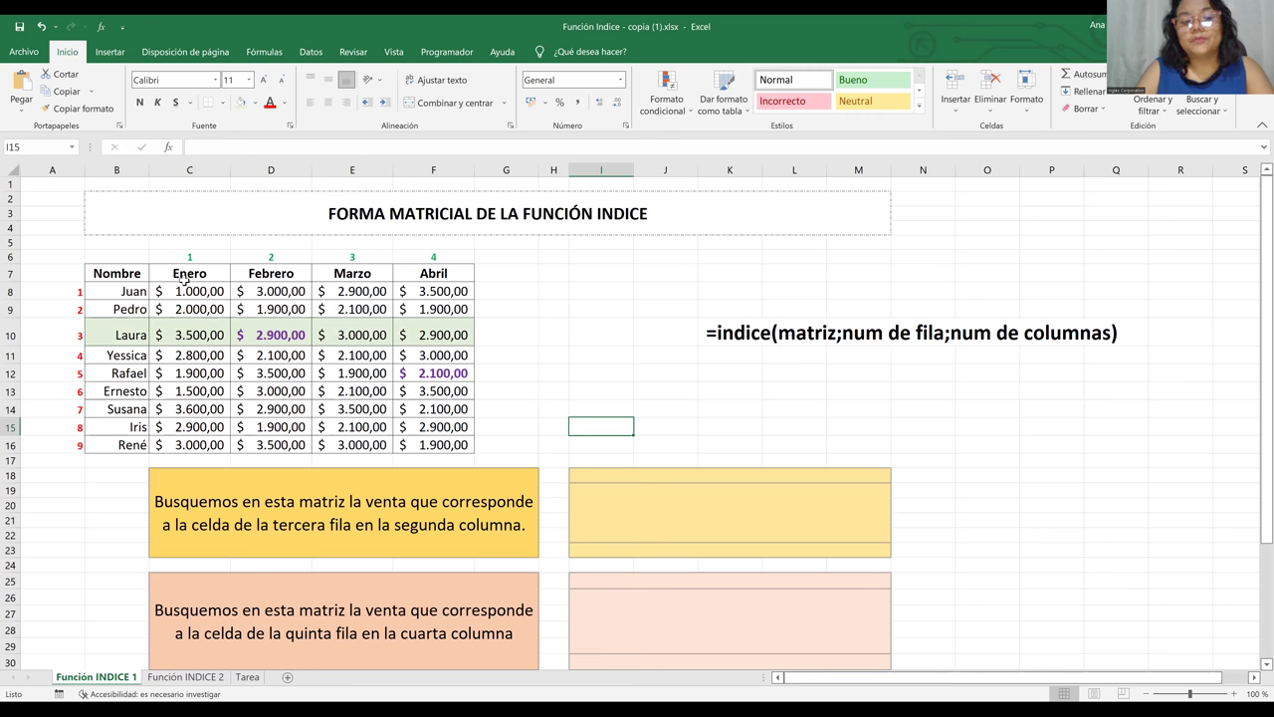
Draw an outline around the sales matrix C8:F16 in Naranja, Énfasis 2, Oscuro 25%, leaving out the month headers.
mouse_move(183, 284)
left_mouse_down()
mouse_move(289, 376)
mouse_move(428, 422)
mouse_move(424, 444)
left_mouse_up()
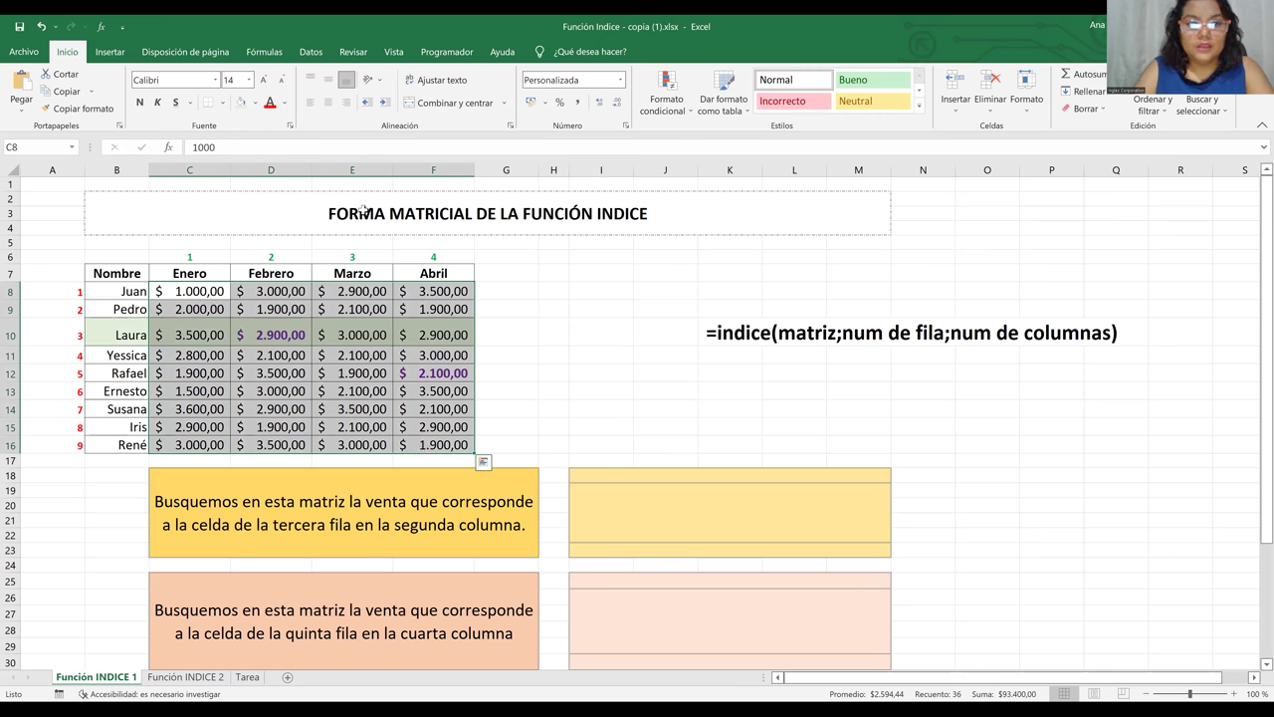
left_click(223, 102)
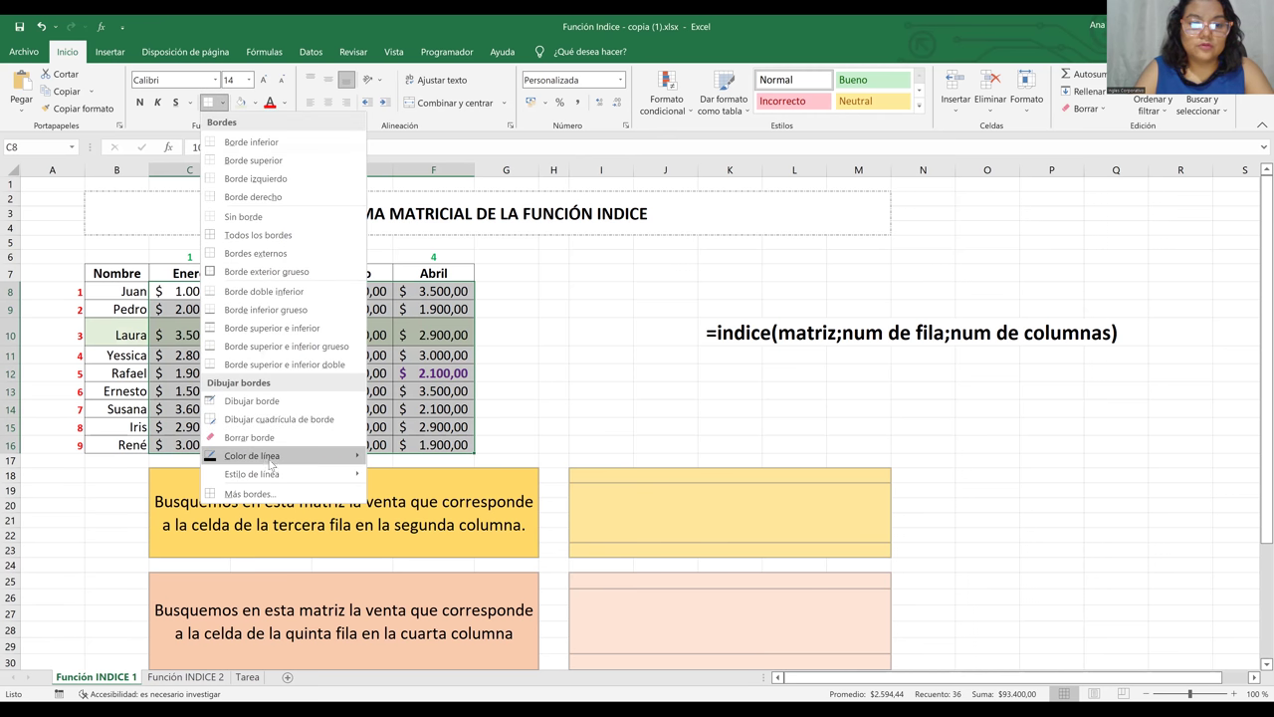
mouse_move(271, 463)
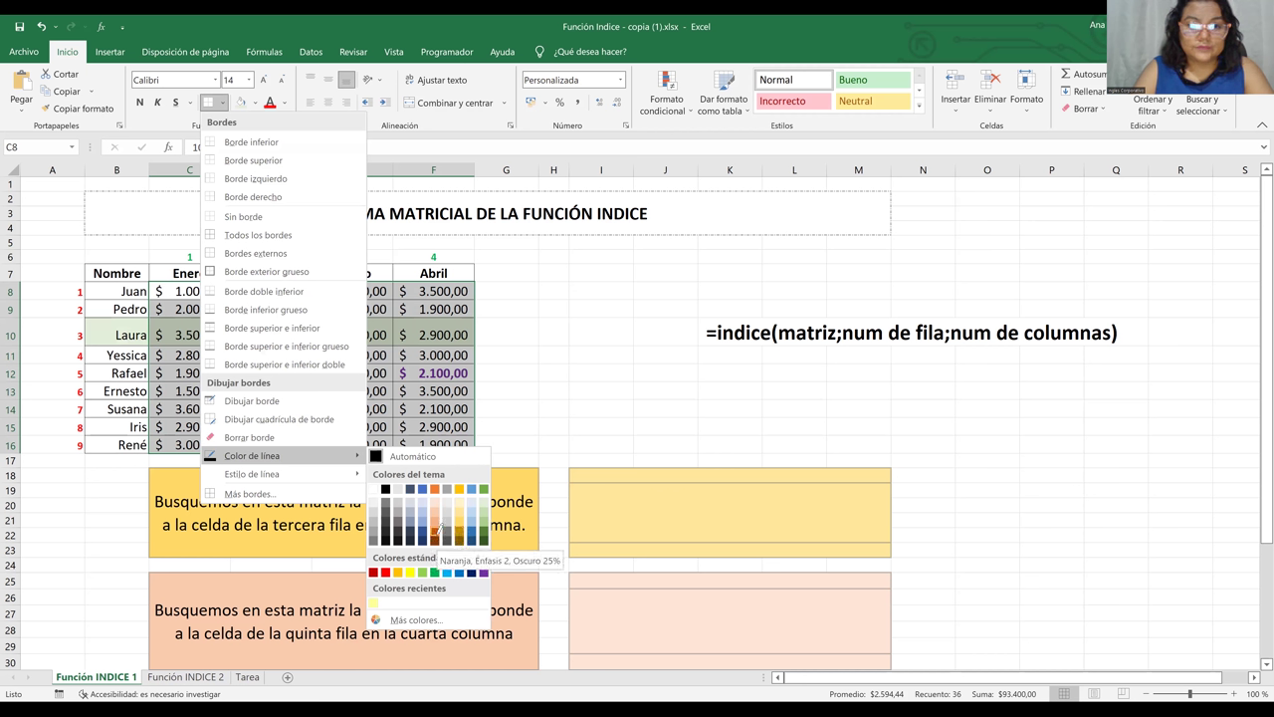
left_click(439, 527)
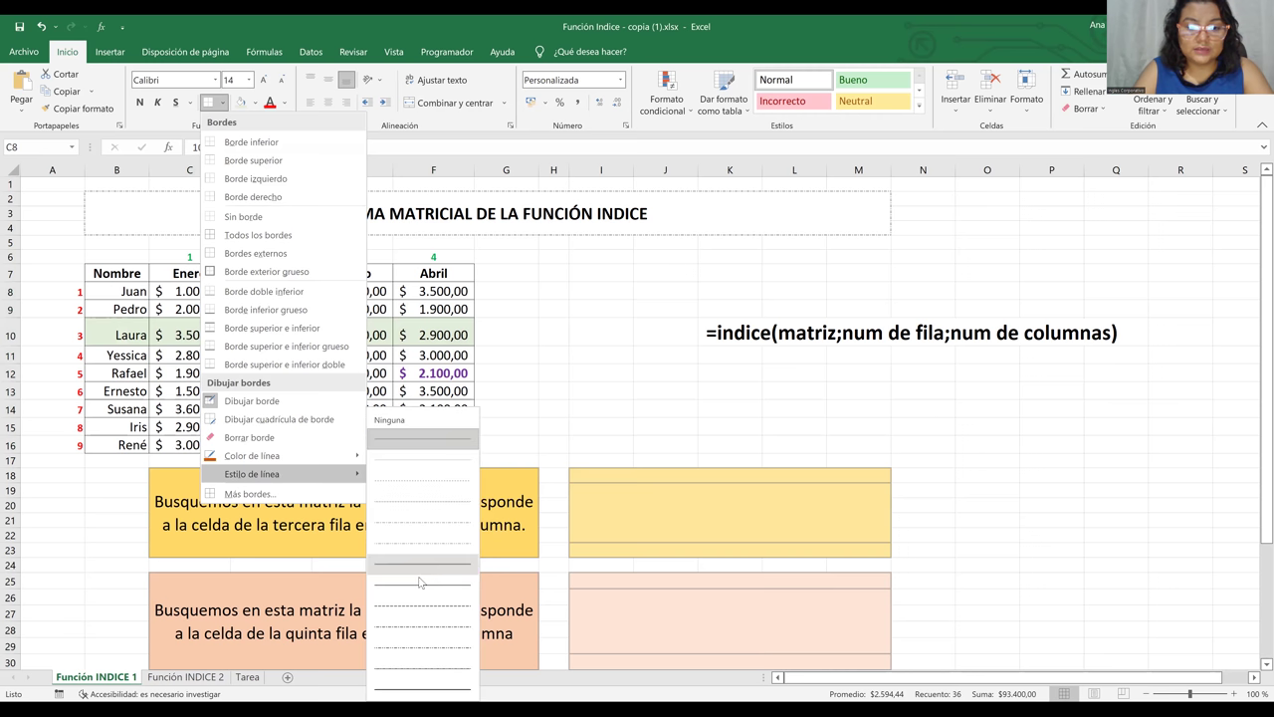
left_click(430, 694)
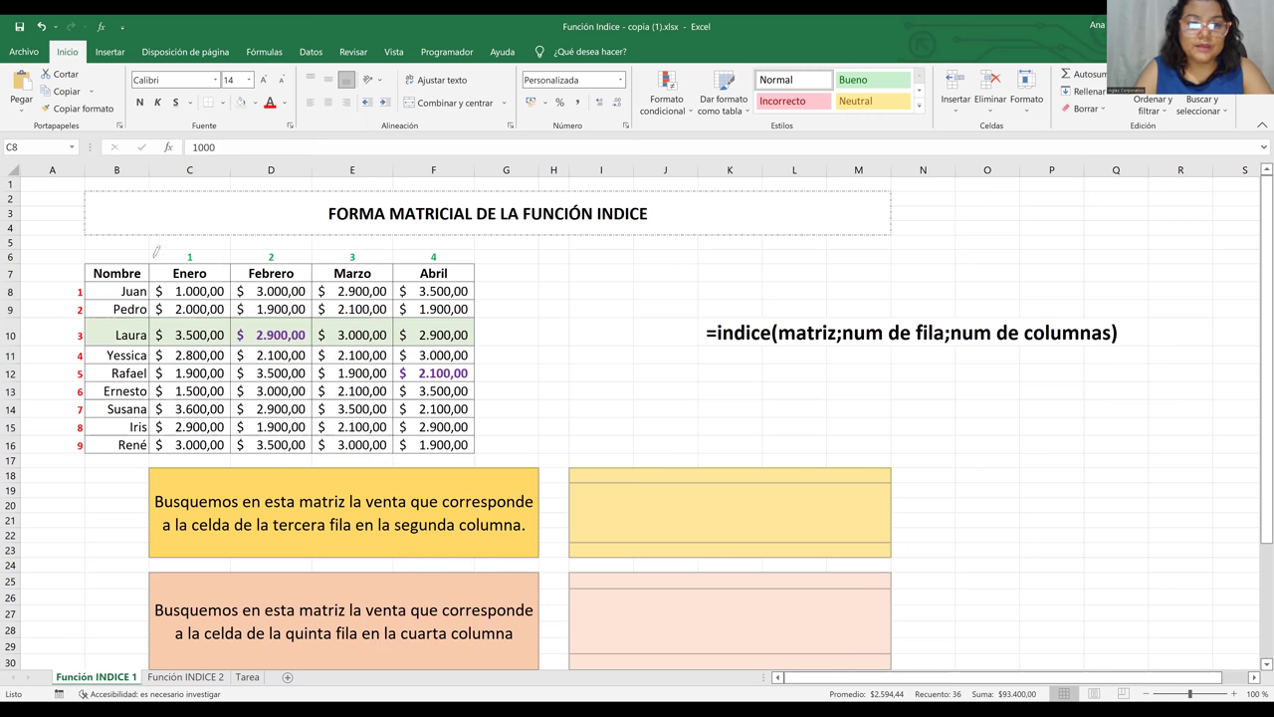
mouse_move(161, 265)
left_mouse_down()
mouse_move(325, 370)
mouse_move(416, 391)
mouse_move(425, 431)
left_mouse_up()
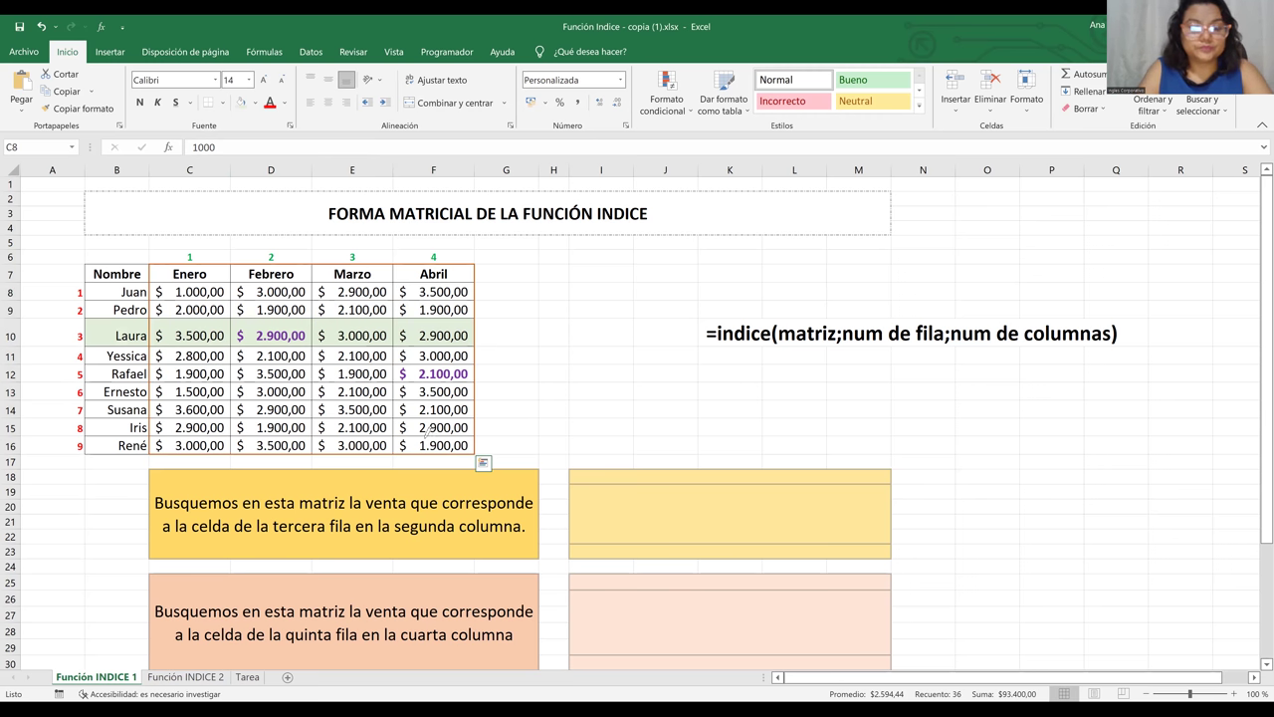
key("ctrl+z")
mouse_move(176, 291)
left_mouse_down()
mouse_move(373, 361)
mouse_move(419, 430)
left_mouse_up()
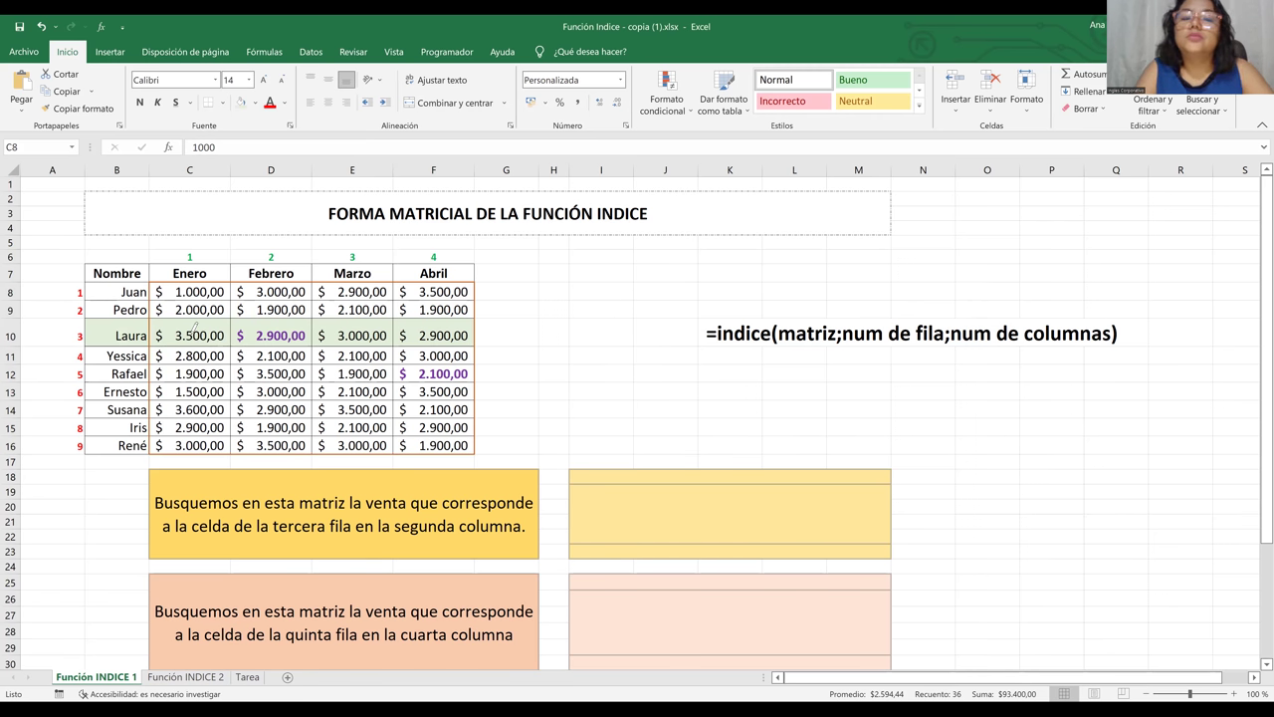
left_click(573, 270)
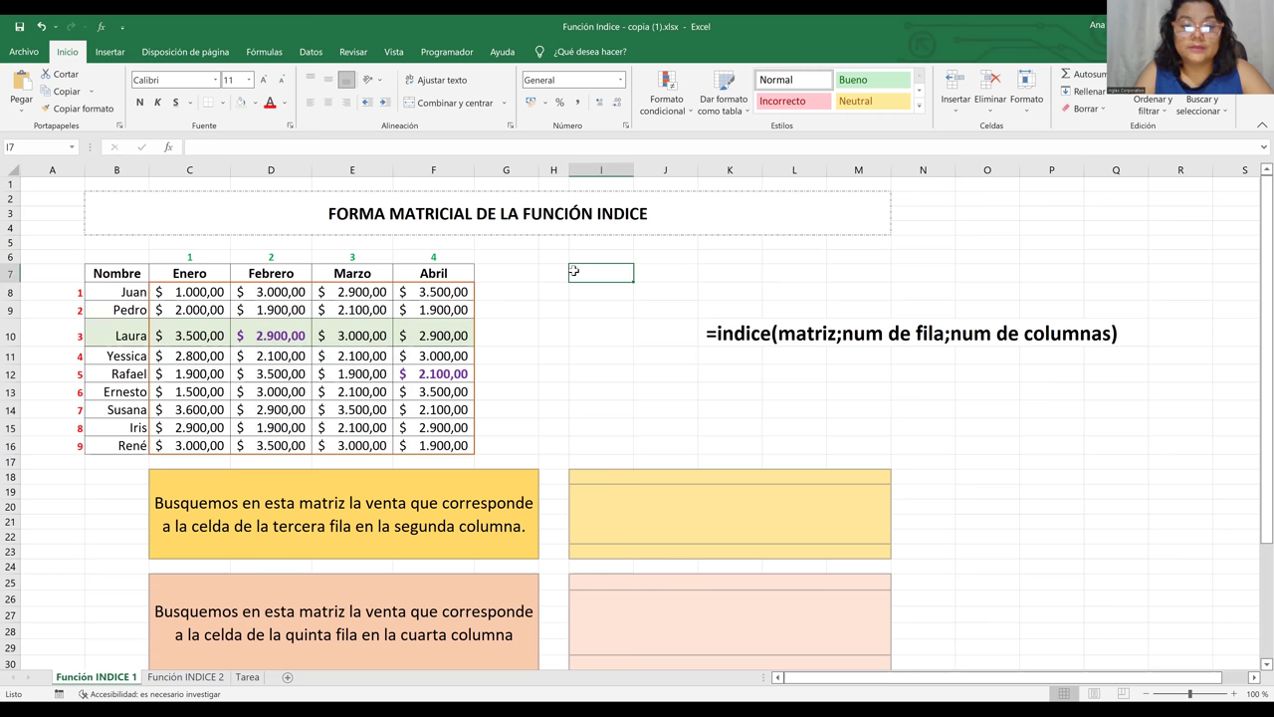
Fill the Febrero column, D7:D16, with the same light green as the third data row.
left_click(430, 532)
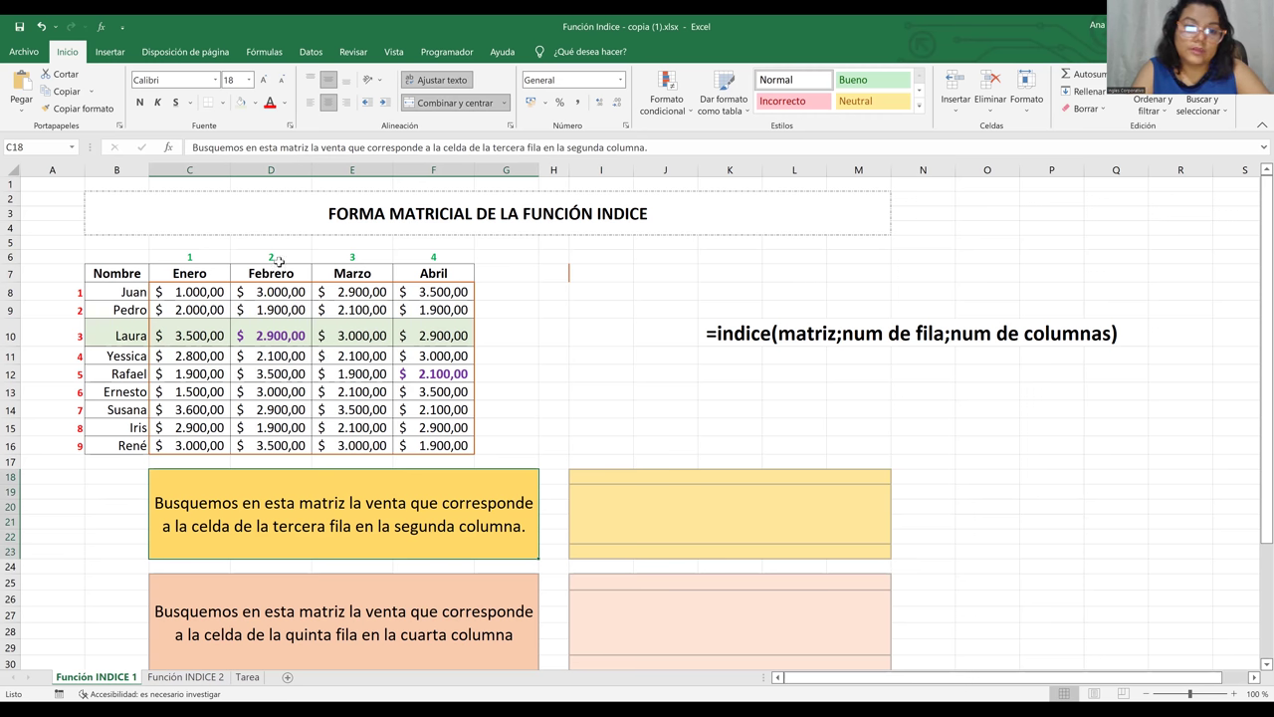
left_click_drag(275, 270, 270, 443)
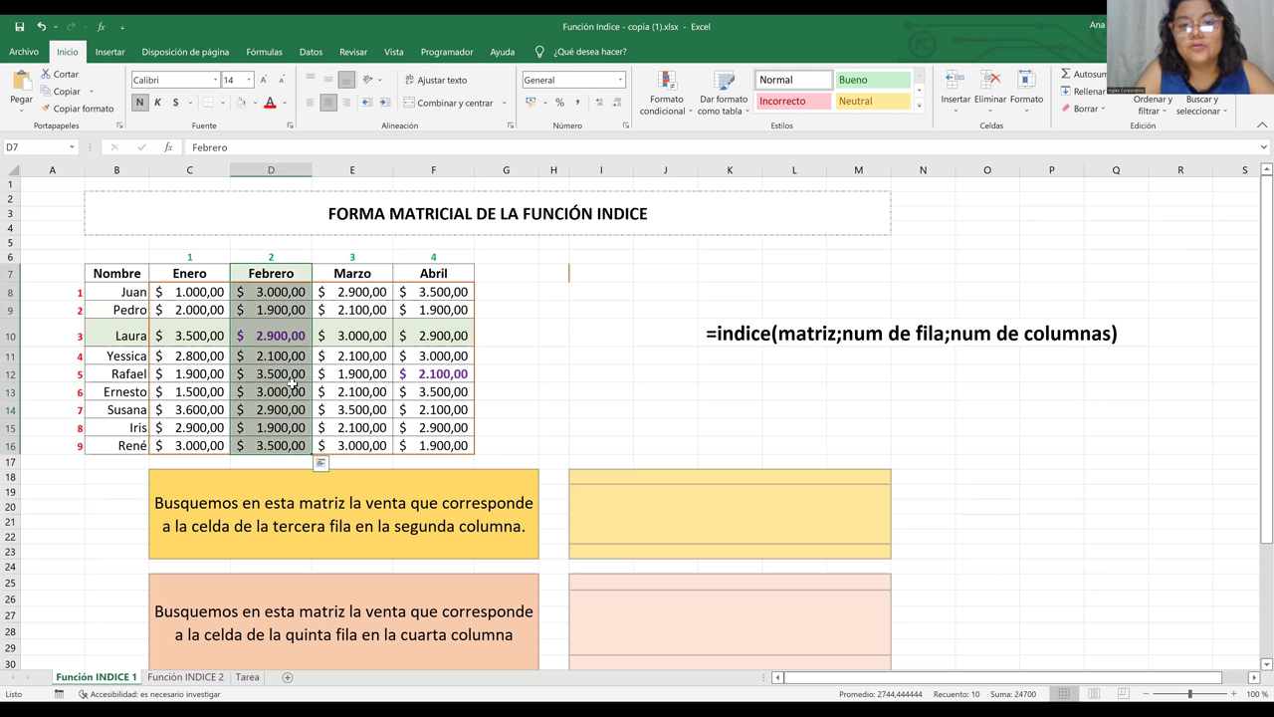
left_click(336, 388)
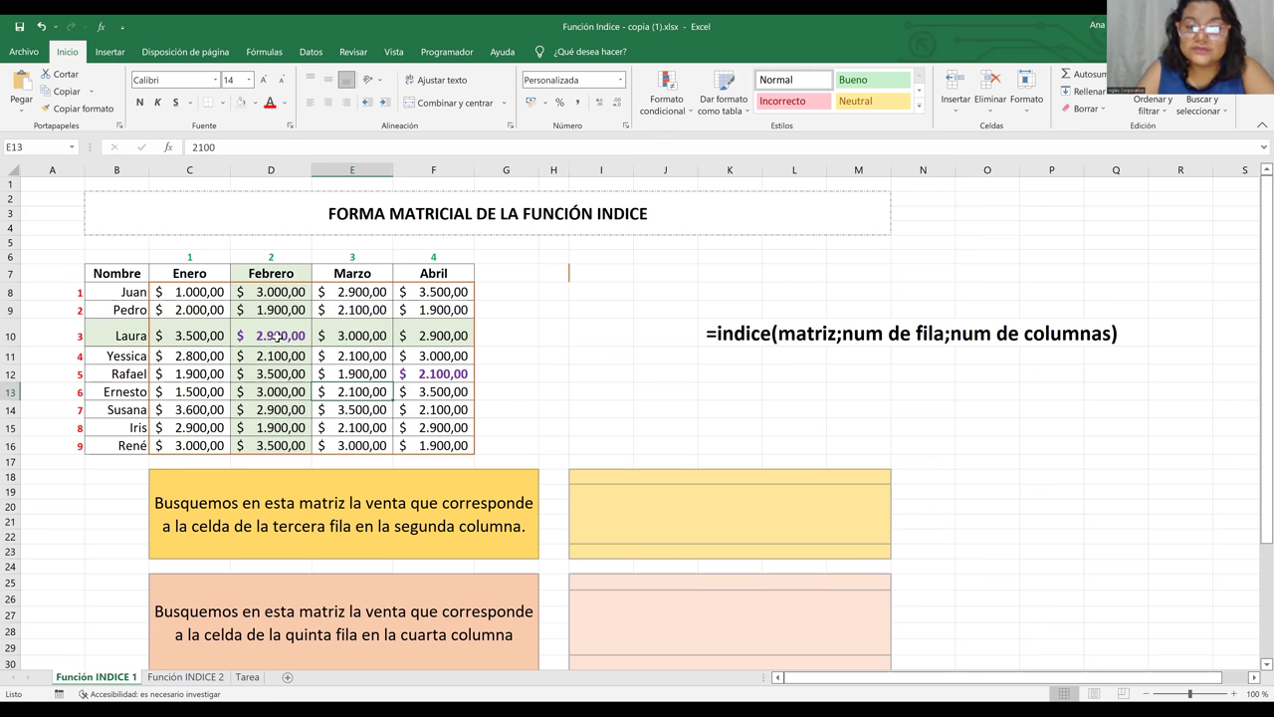
left_click(277, 338)
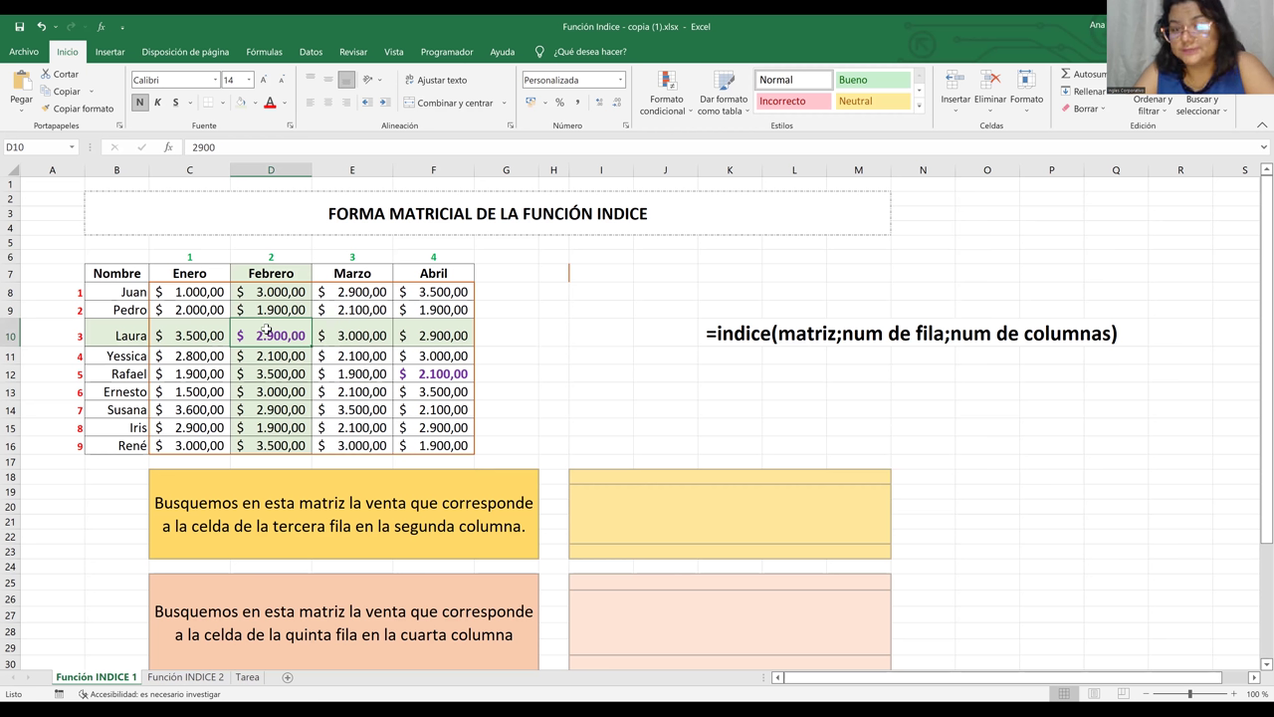
Start an INDICE formula in merged cell I19 with the sales range C8:F16 as its matrix.
left_click(639, 520)
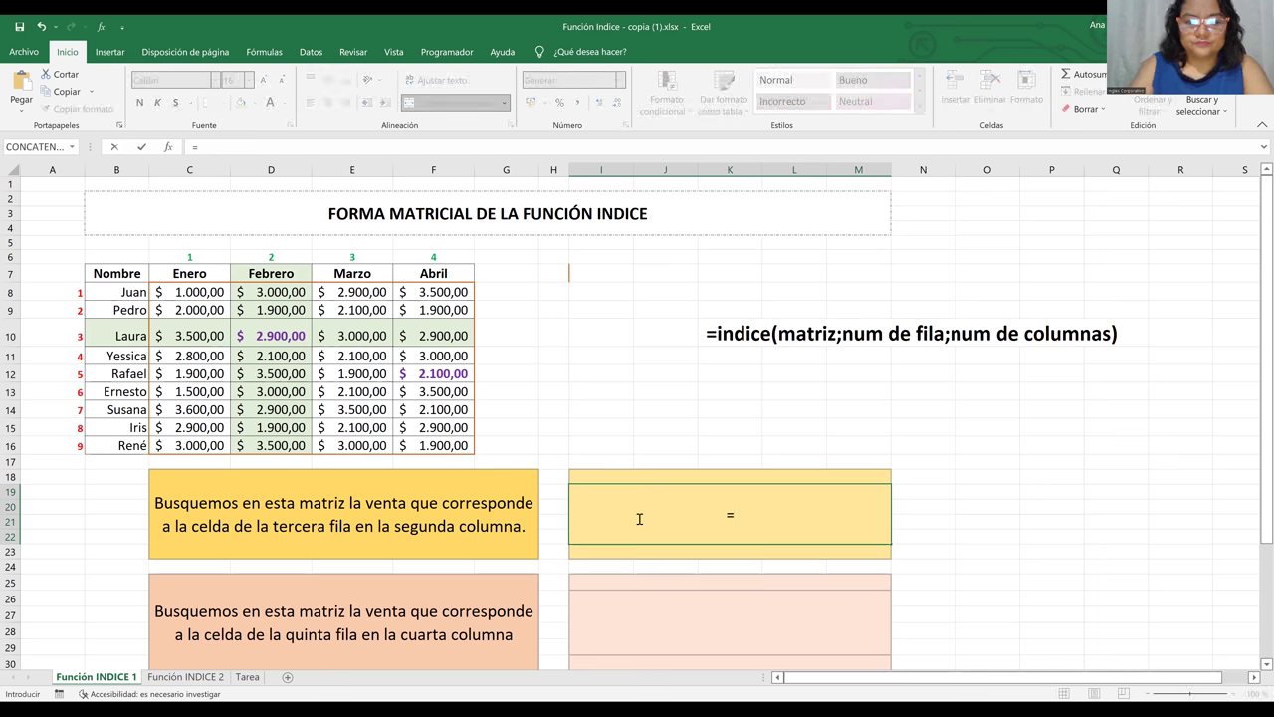
key("BackSpace")
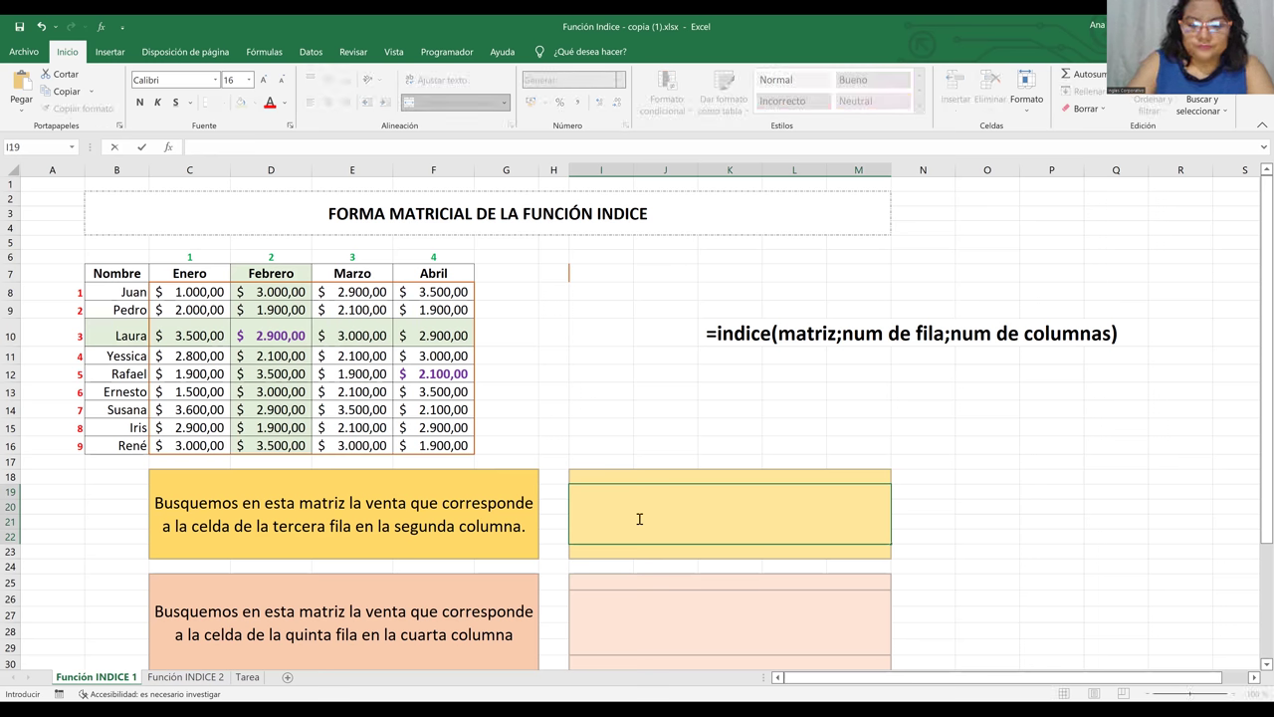
type("=")
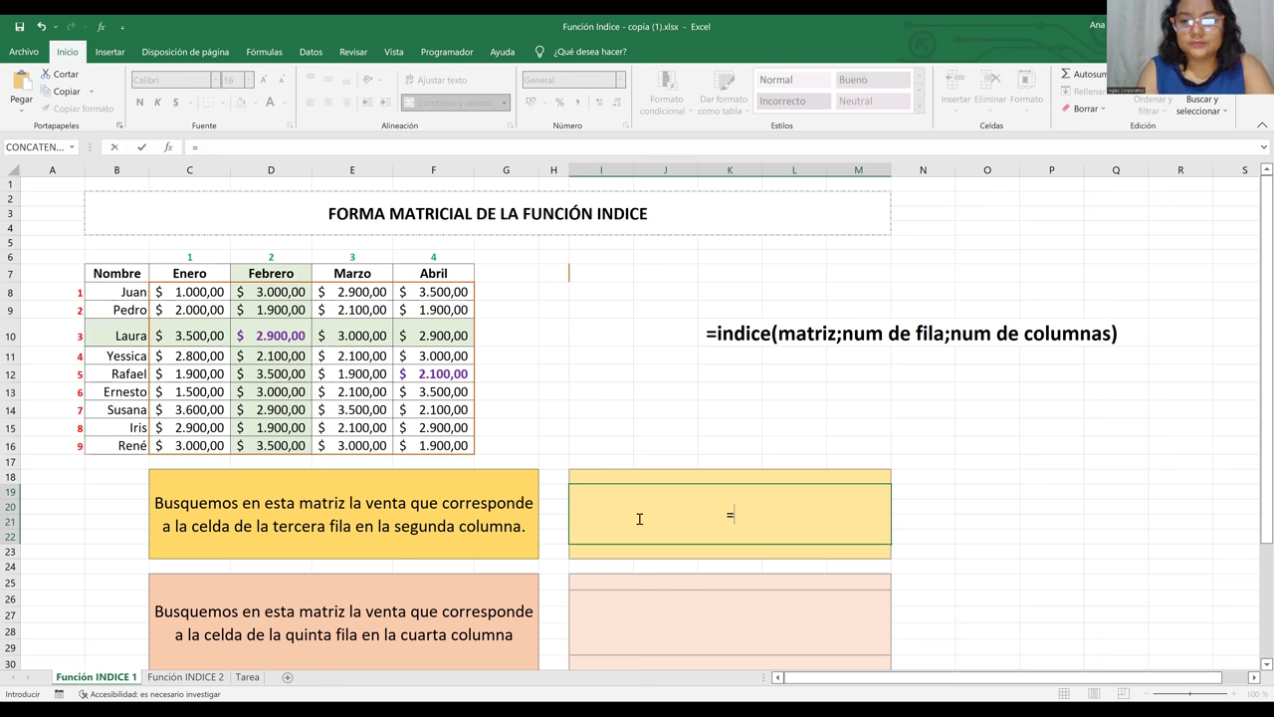
type("i")
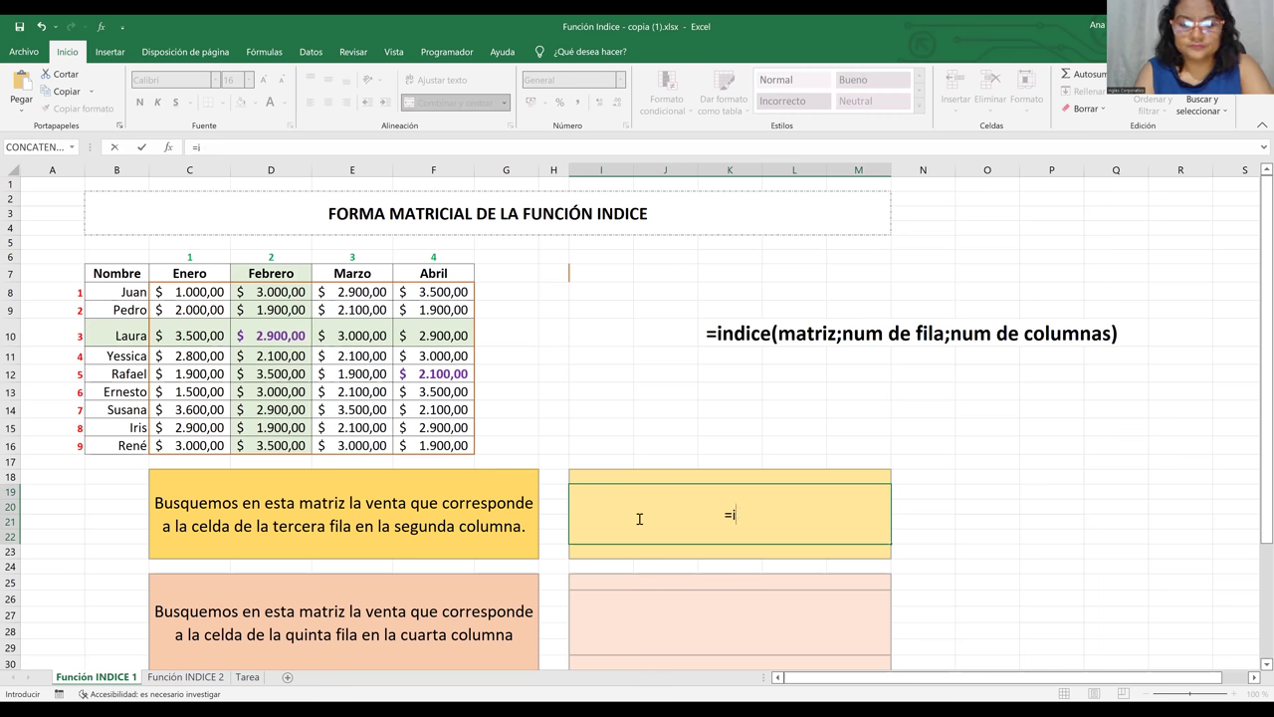
type("n")
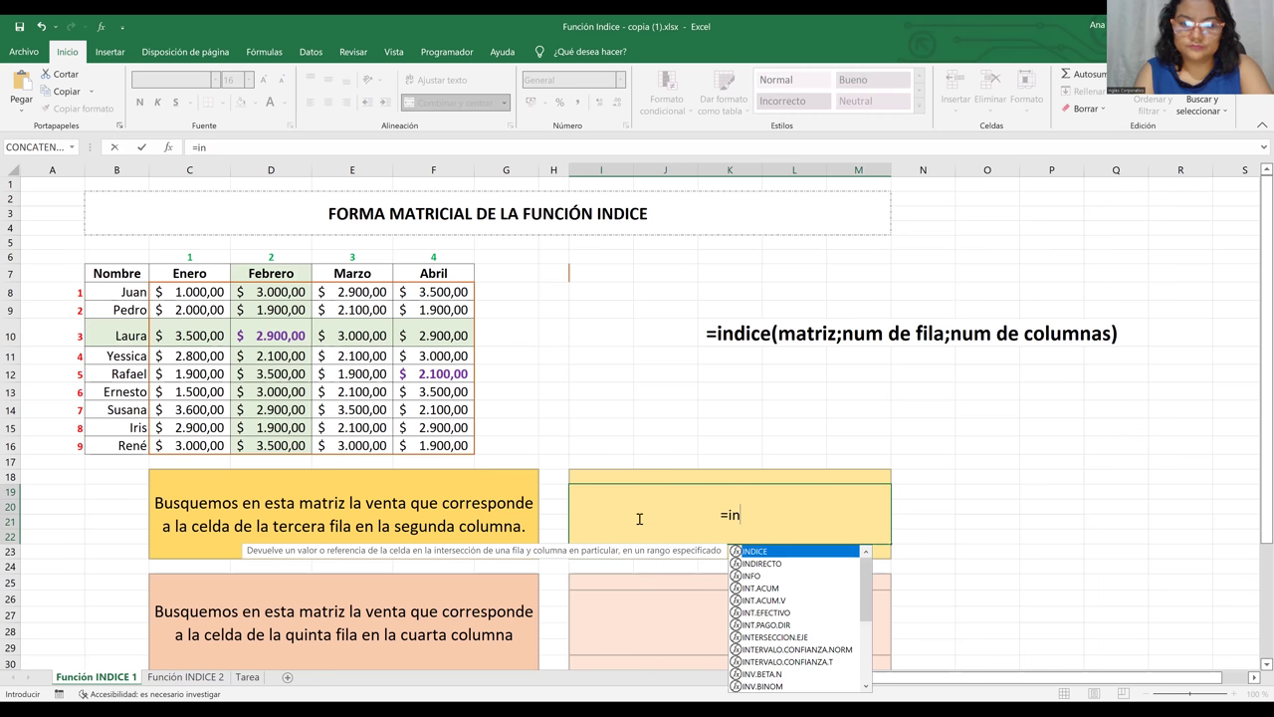
type("dice")
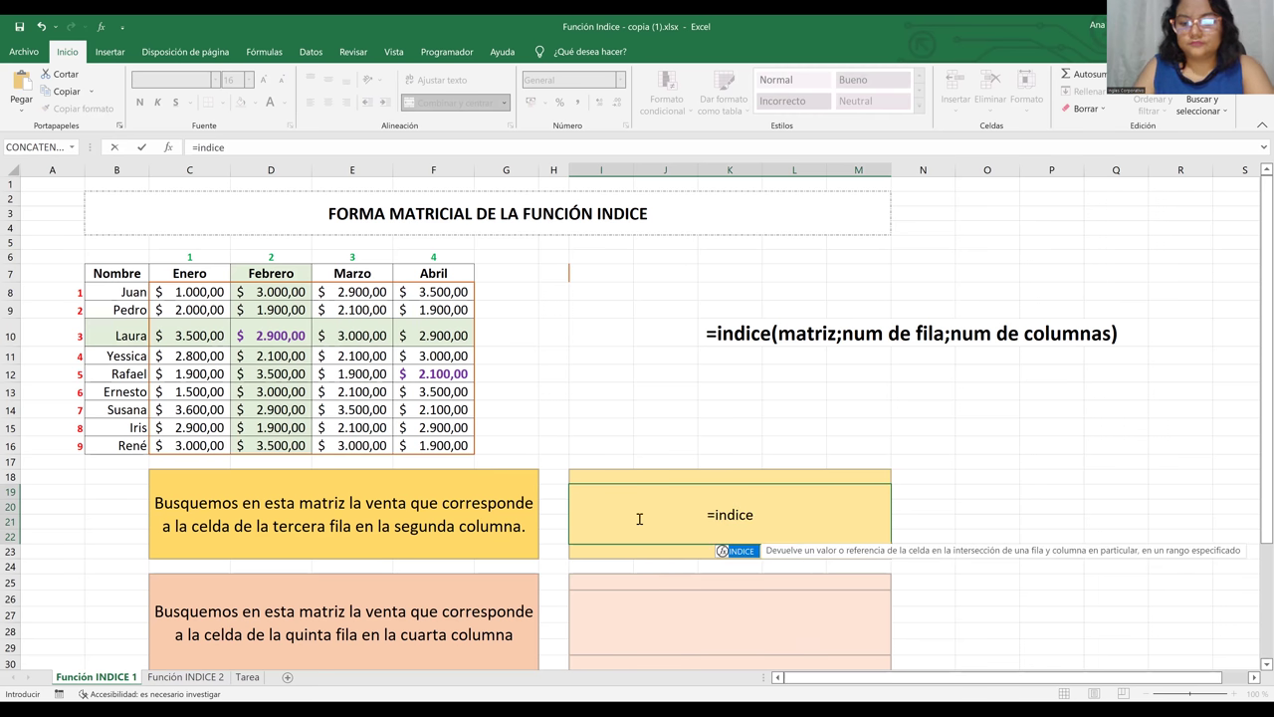
double_click(748, 552)
left_click(196, 288)
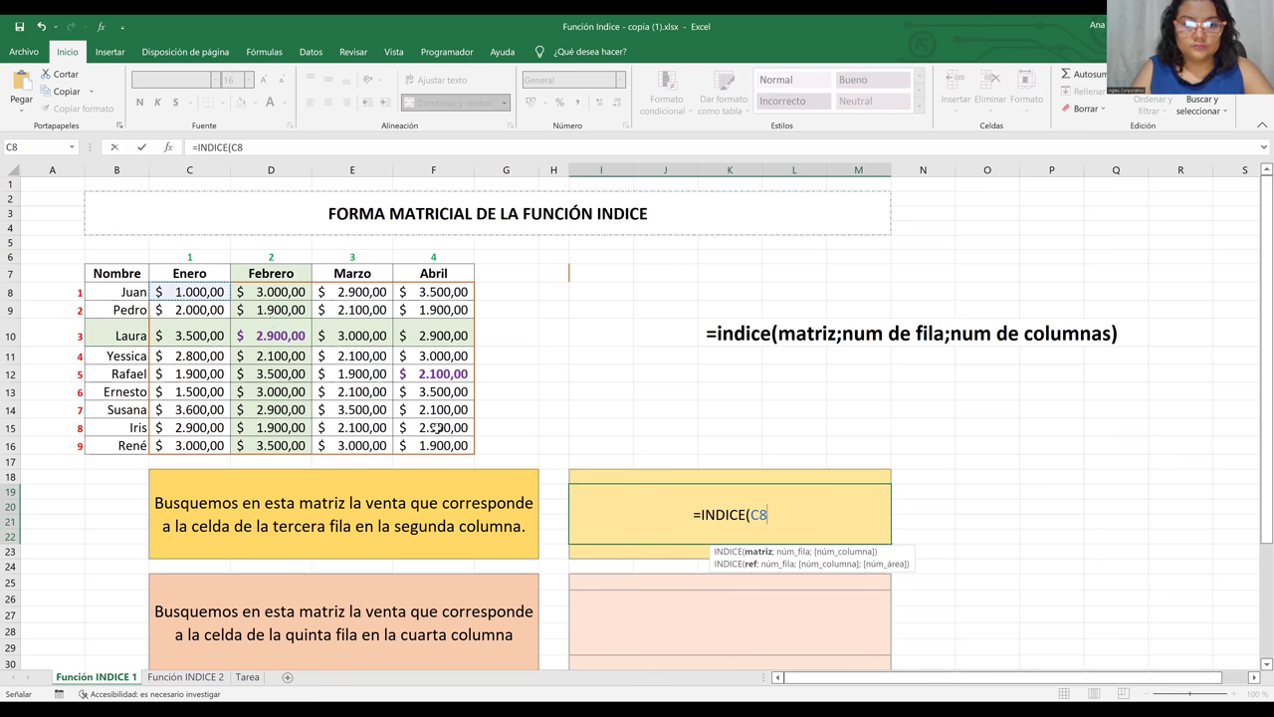
left_click(441, 447, "shift")
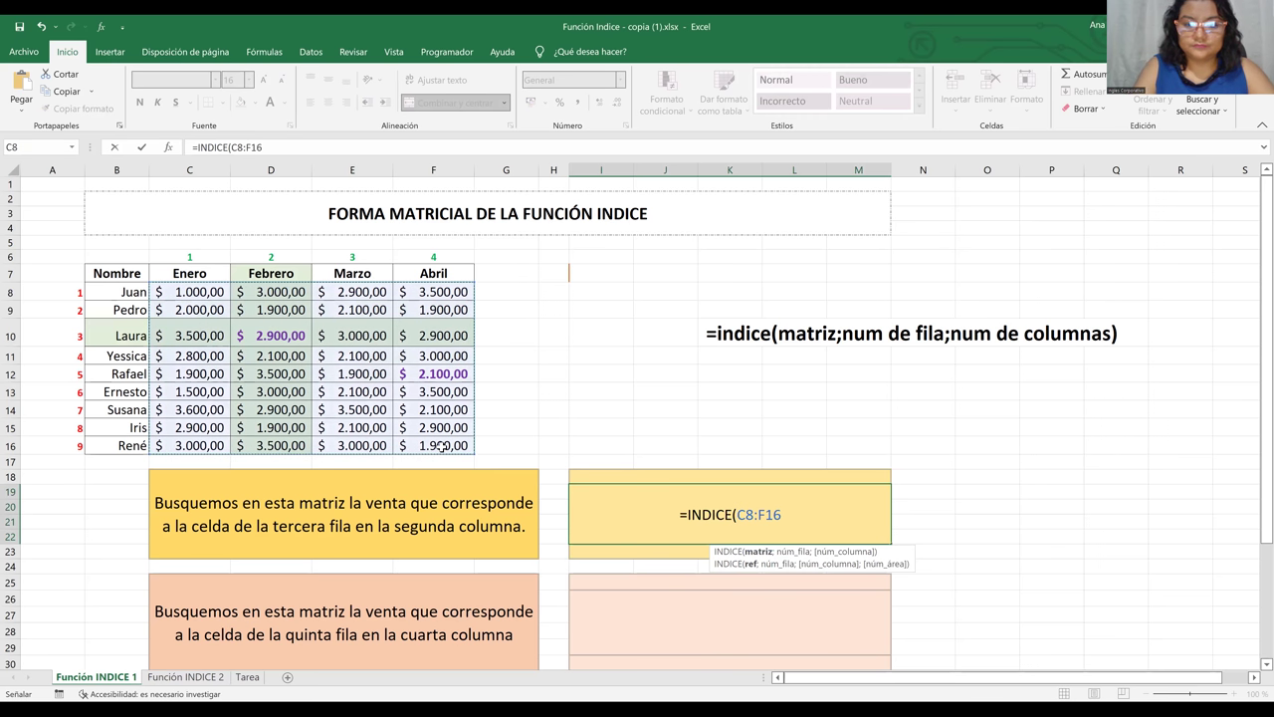
Complete the I19 formula as =INDICE(C8:F16;3;2) and compare its result with cell D10.
type(";")
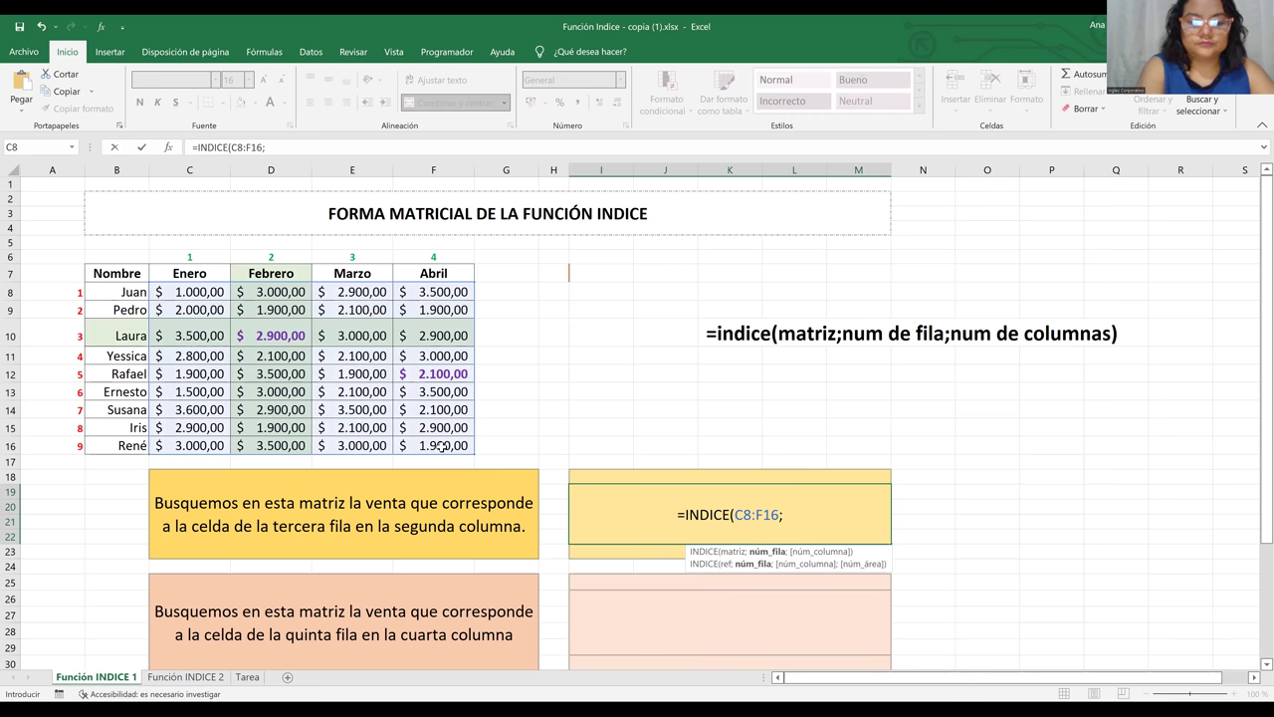
type("2")
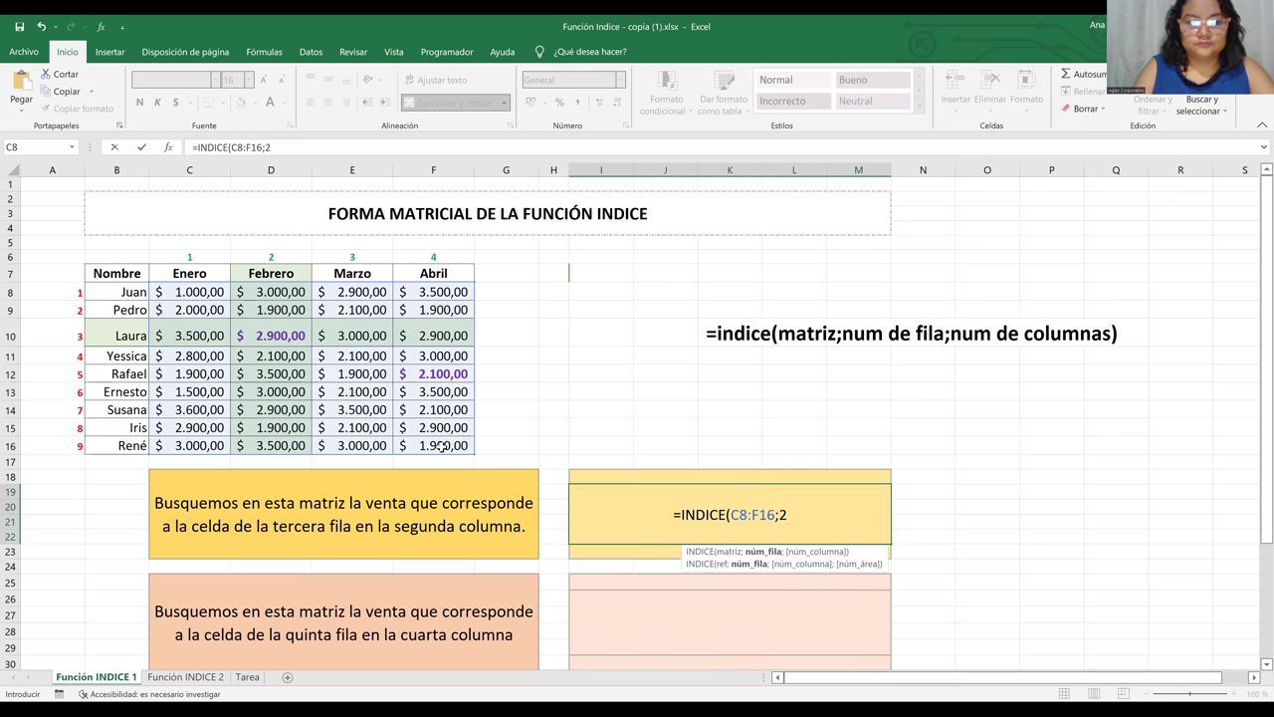
key("BackSpace")
type("3;")
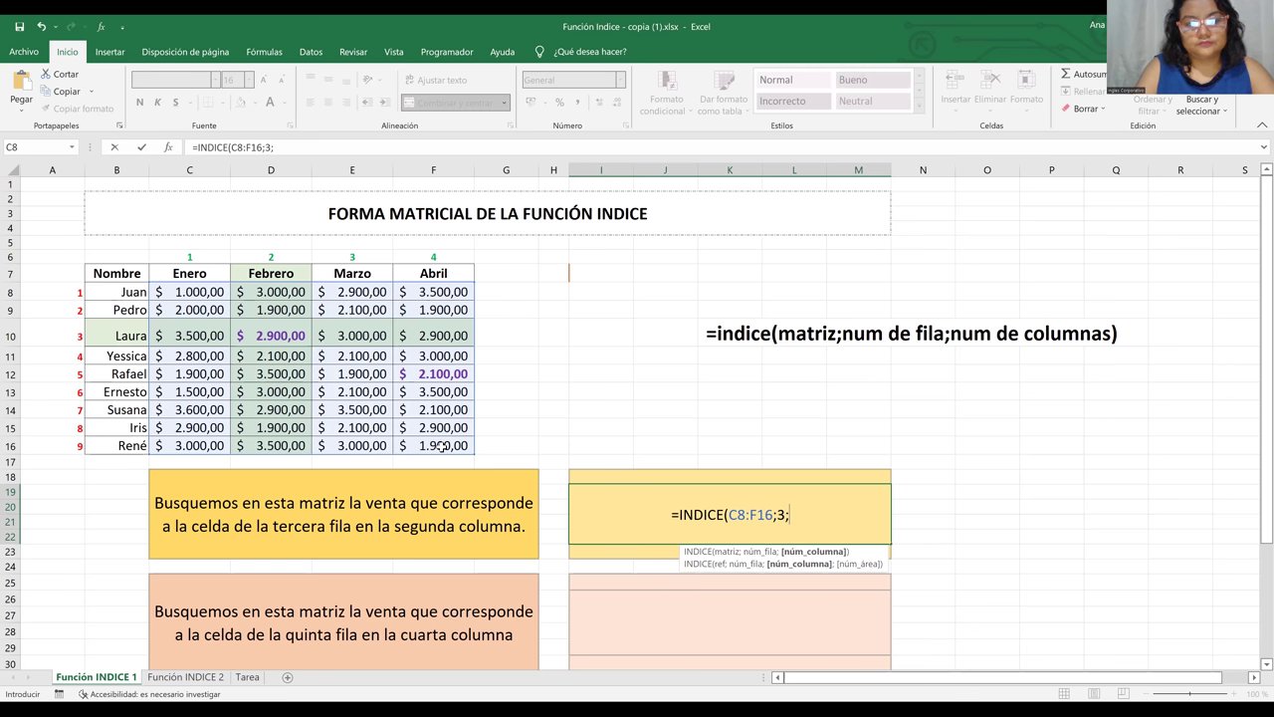
type("2")
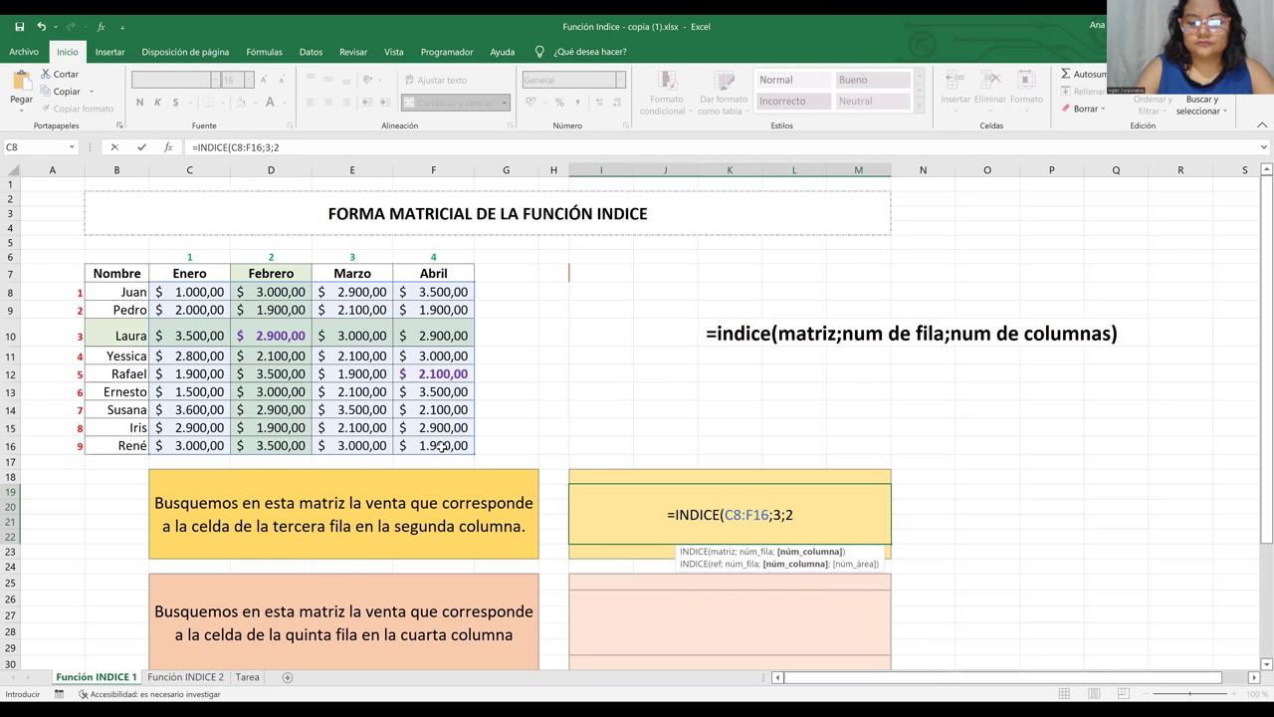
type(")")
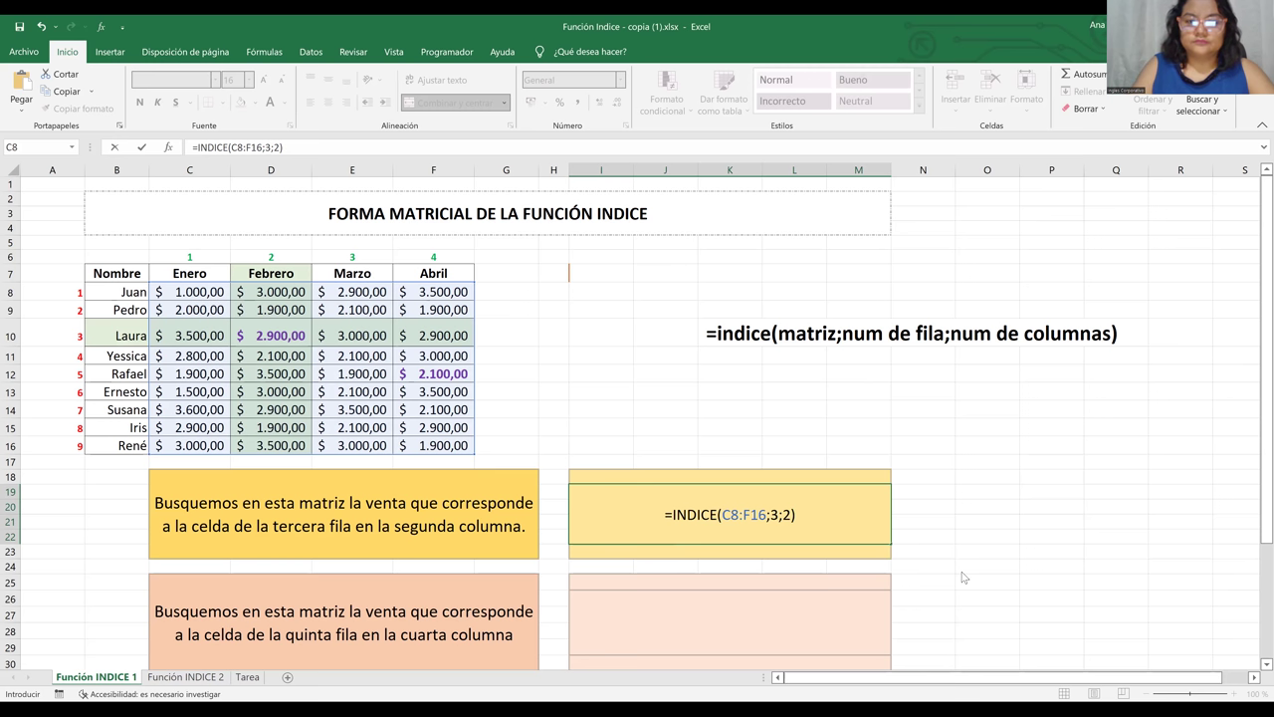
key("Return")
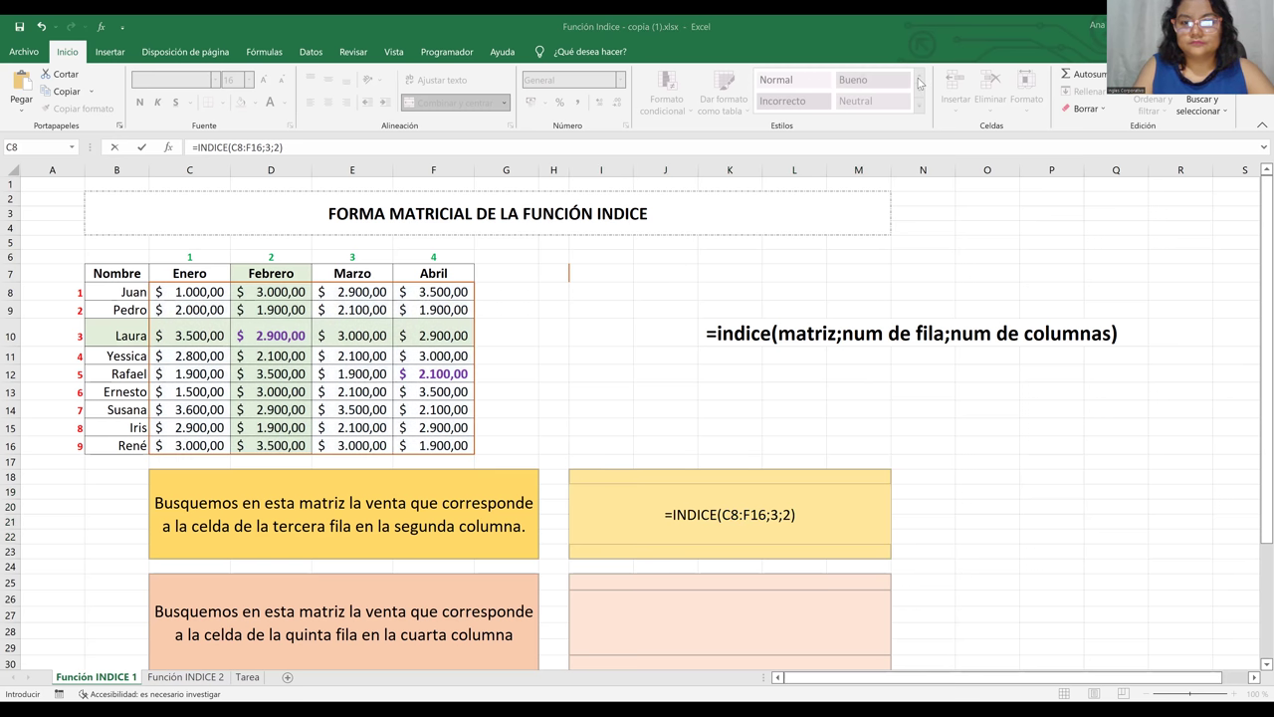
double_click(819, 512)
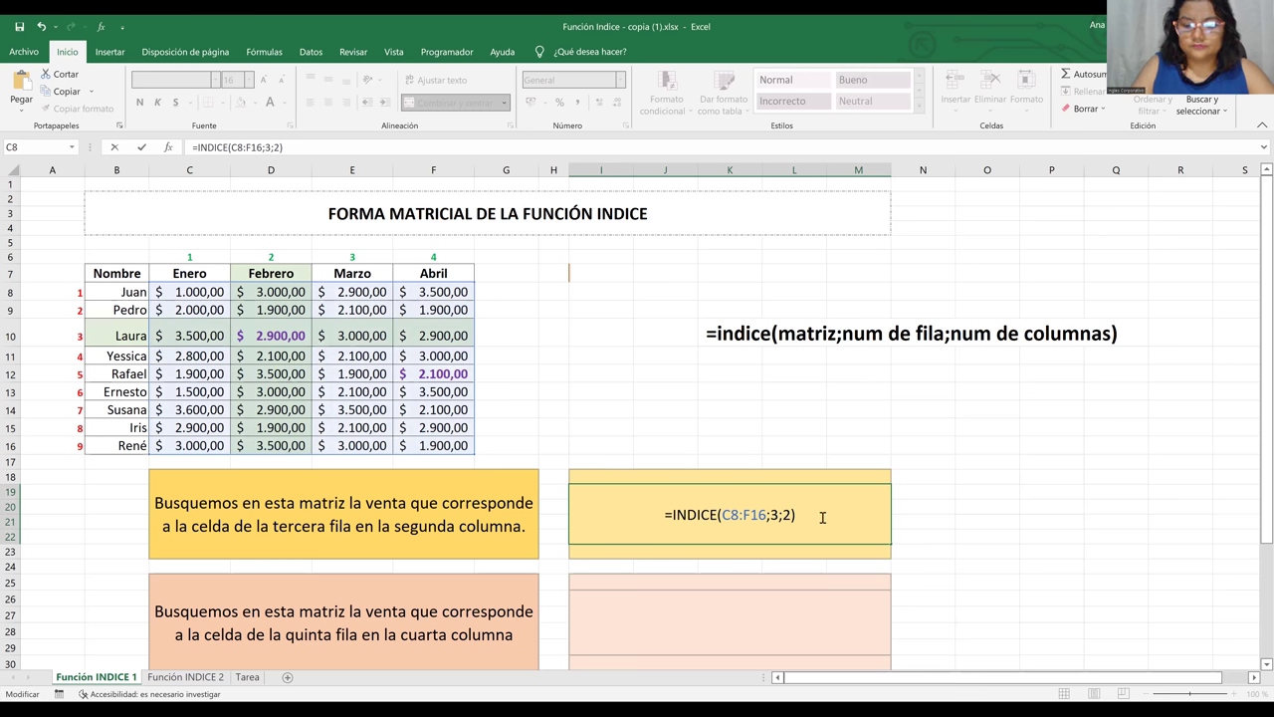
key("Return")
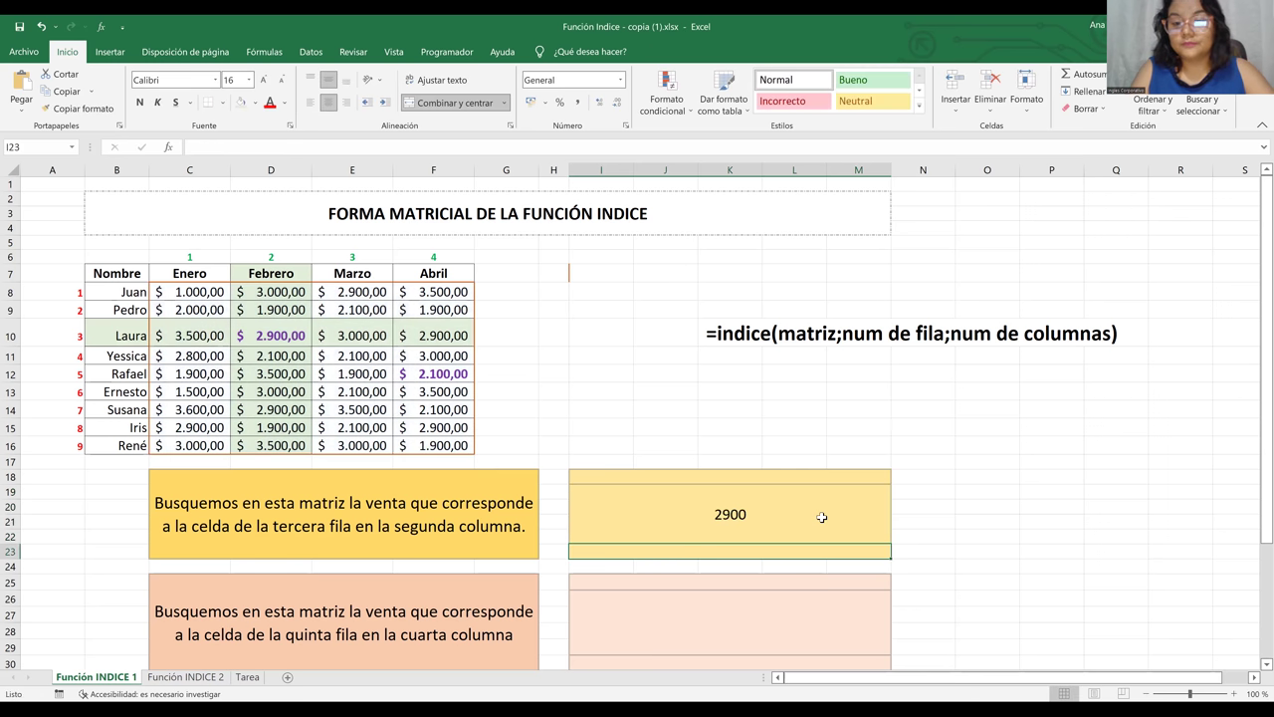
left_click(726, 518)
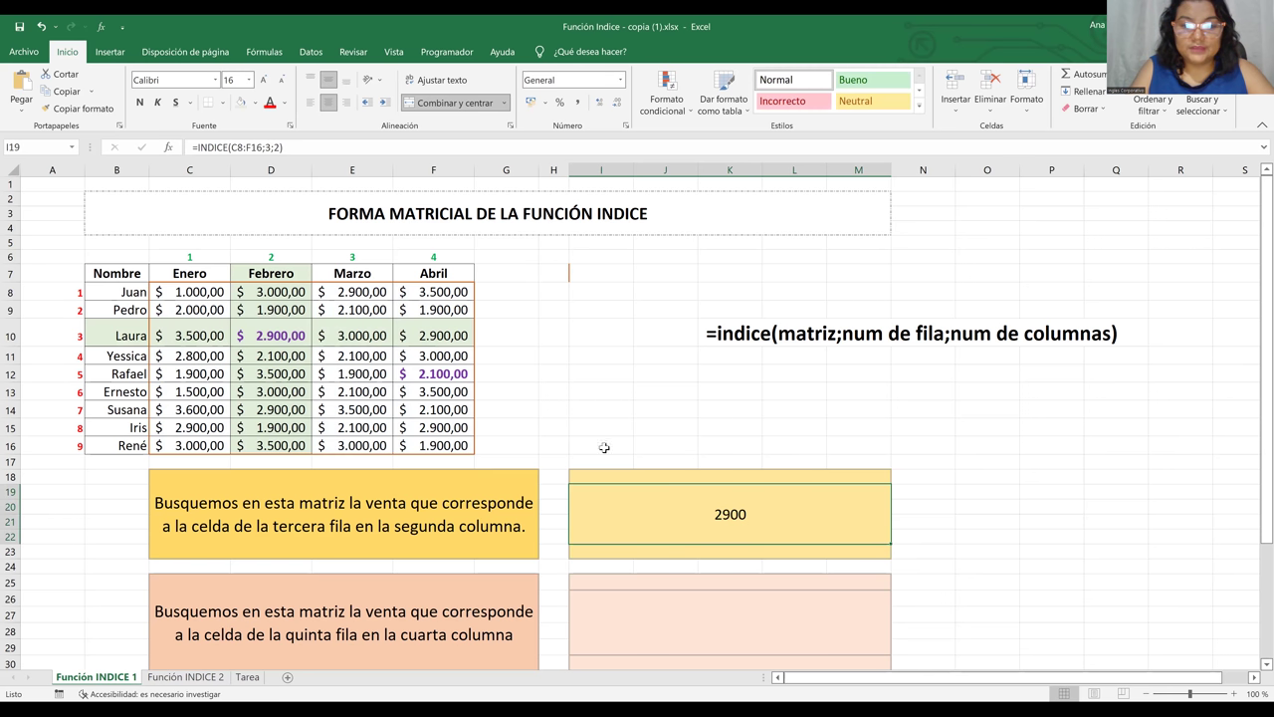
left_click(273, 335)
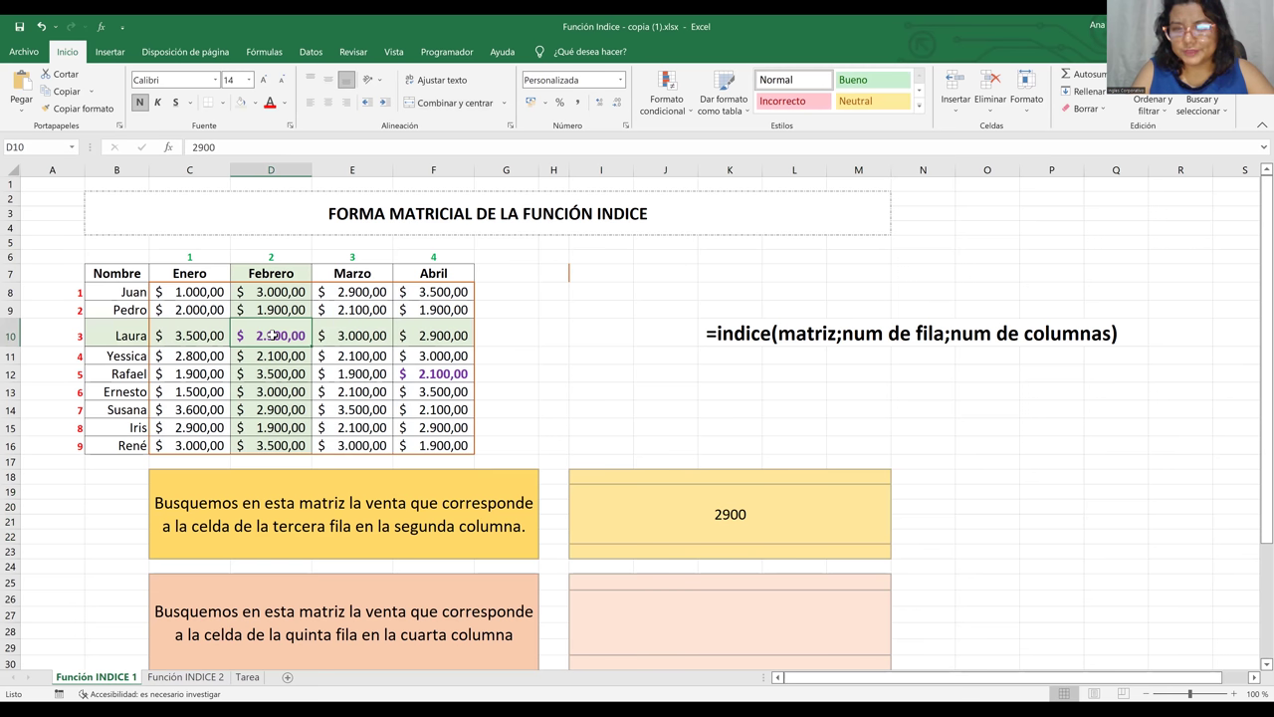
Start an INDICE formula in merged cell I26 for the second exercise, using C8:F16 as its matrix.
left_click(685, 443)
key("Down")
key("Down")
key("Down")
key("Down")
key("Down")
key("Down")
key("Down")
key("Down")
key("Down")
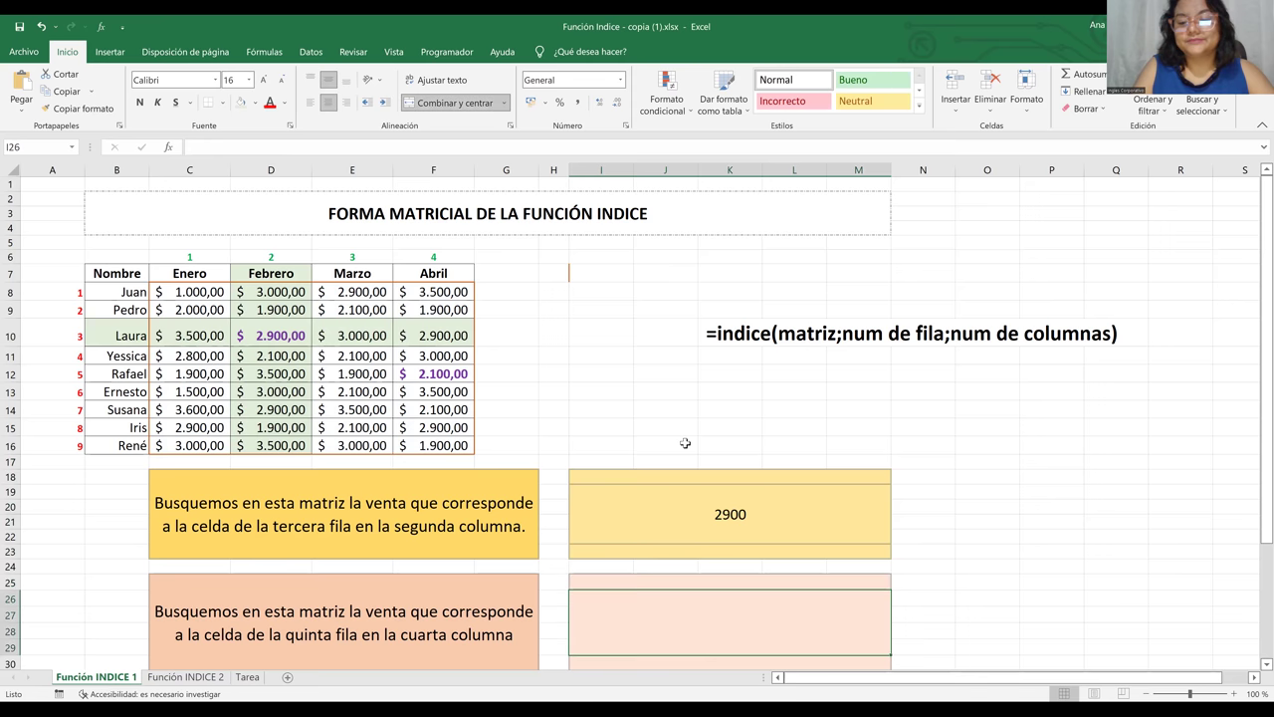
left_click(723, 568)
type("=")
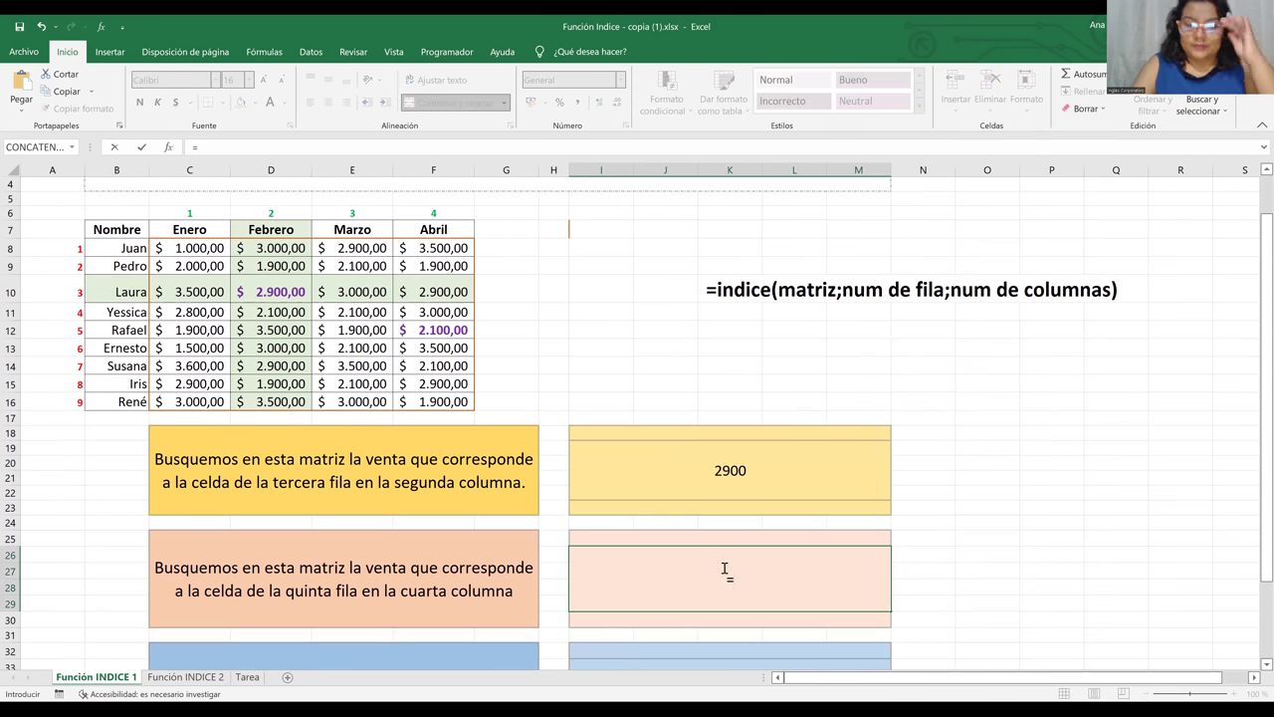
type("i")
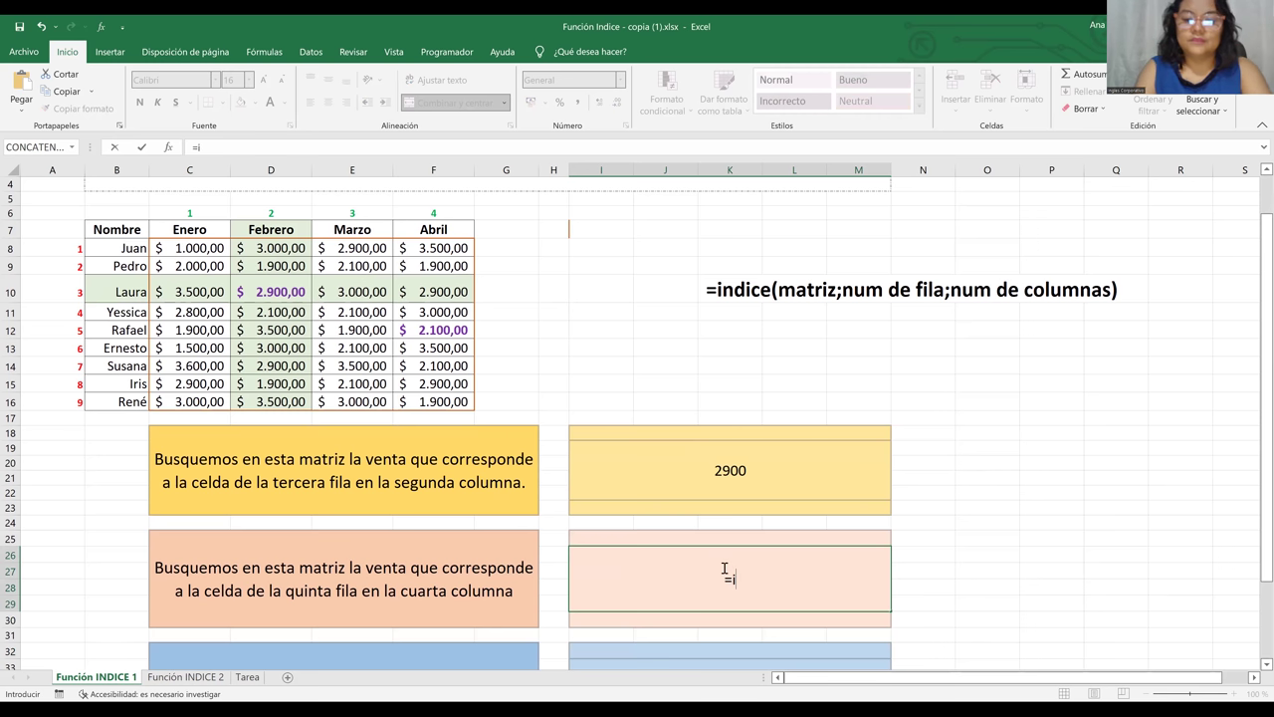
type("n")
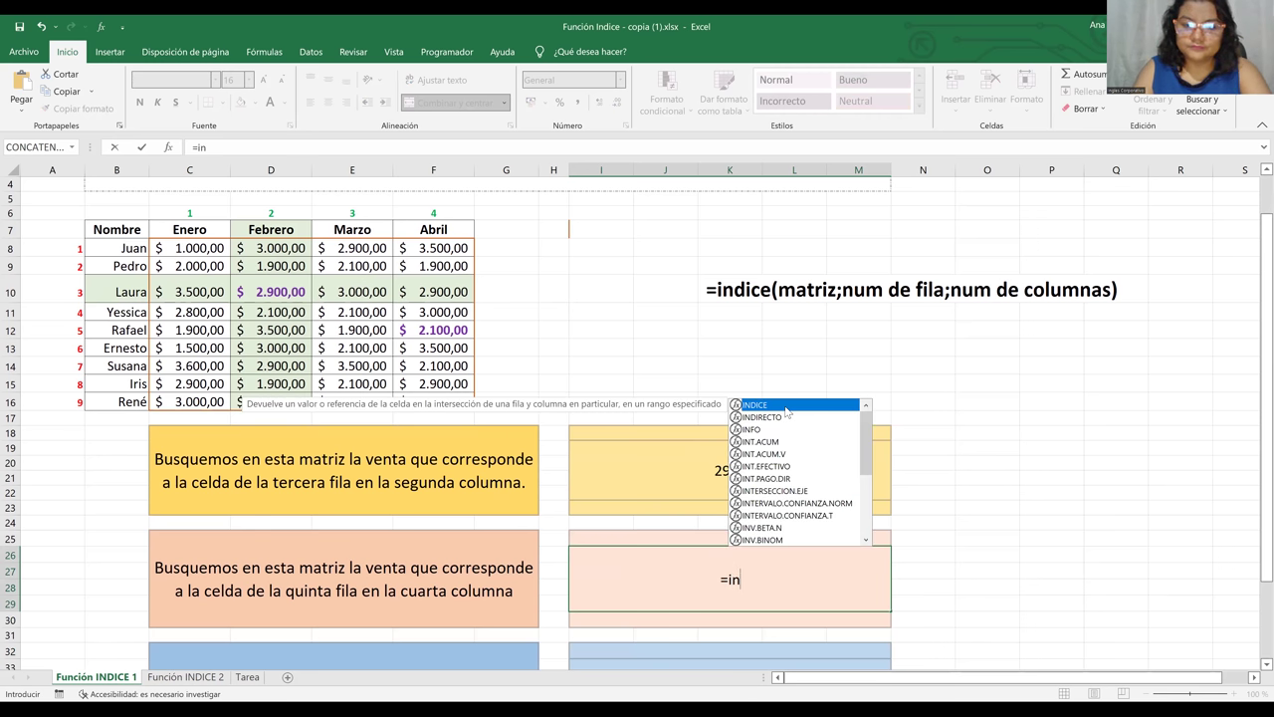
double_click(786, 406)
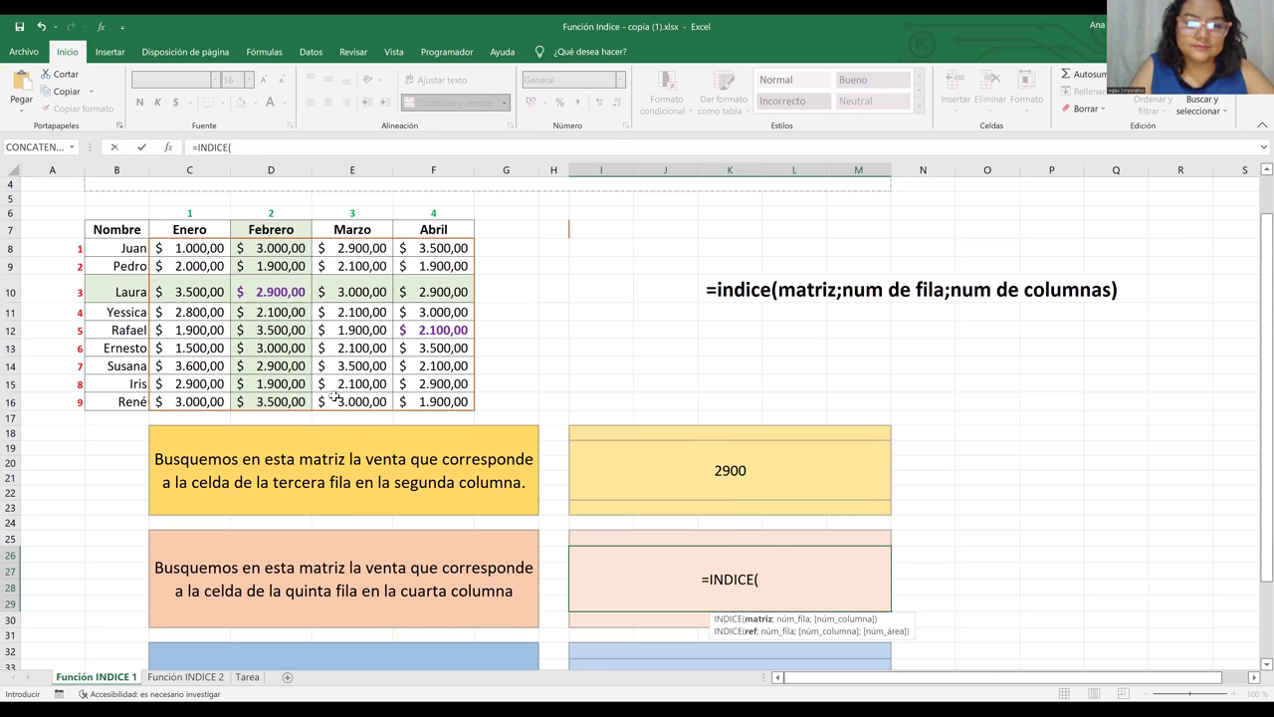
left_click(188, 248)
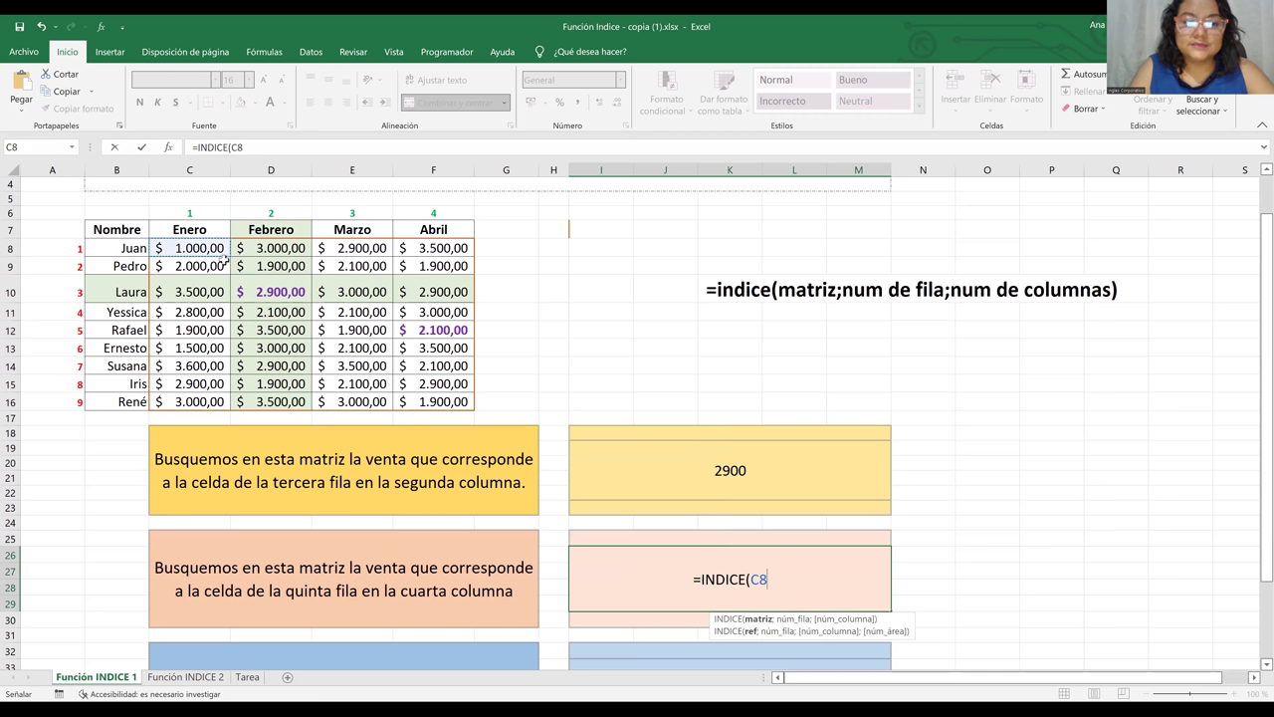
left_click(433, 398, "shift")
Complete the I26 formula with row 5 and column 4, giving =INDICE(C8:F16;5;4).
type(";")
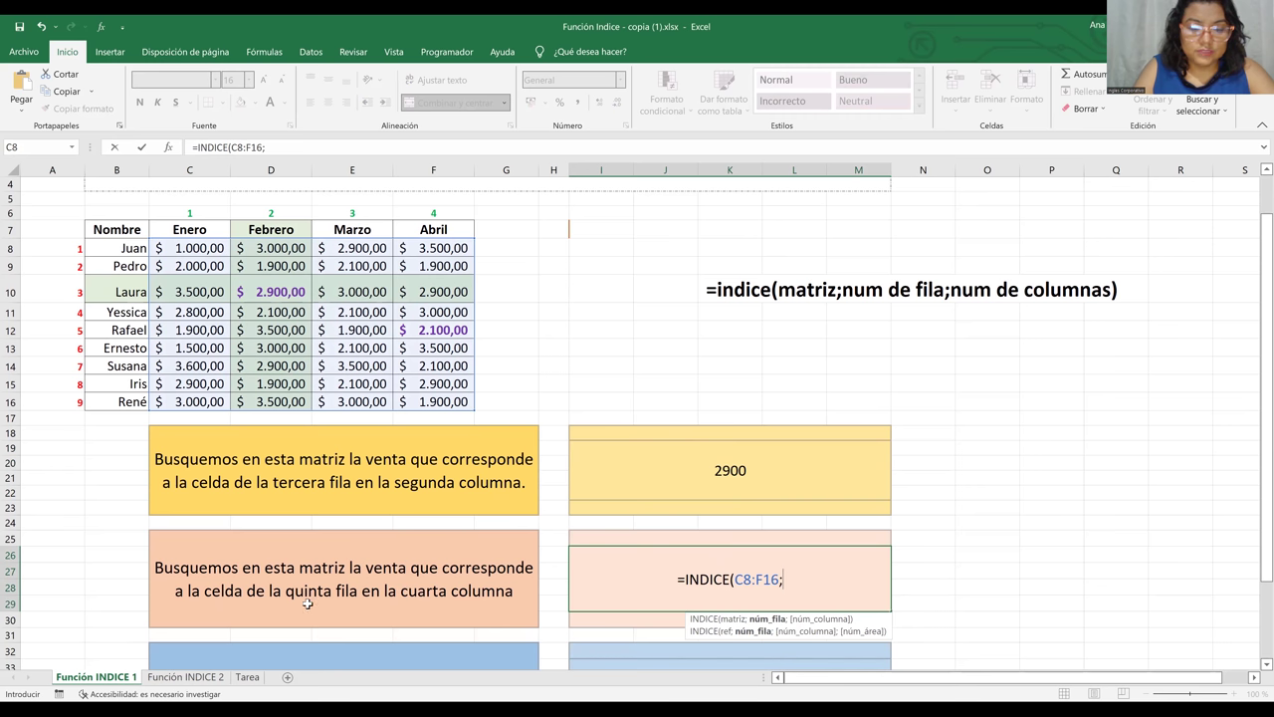
type("5;")
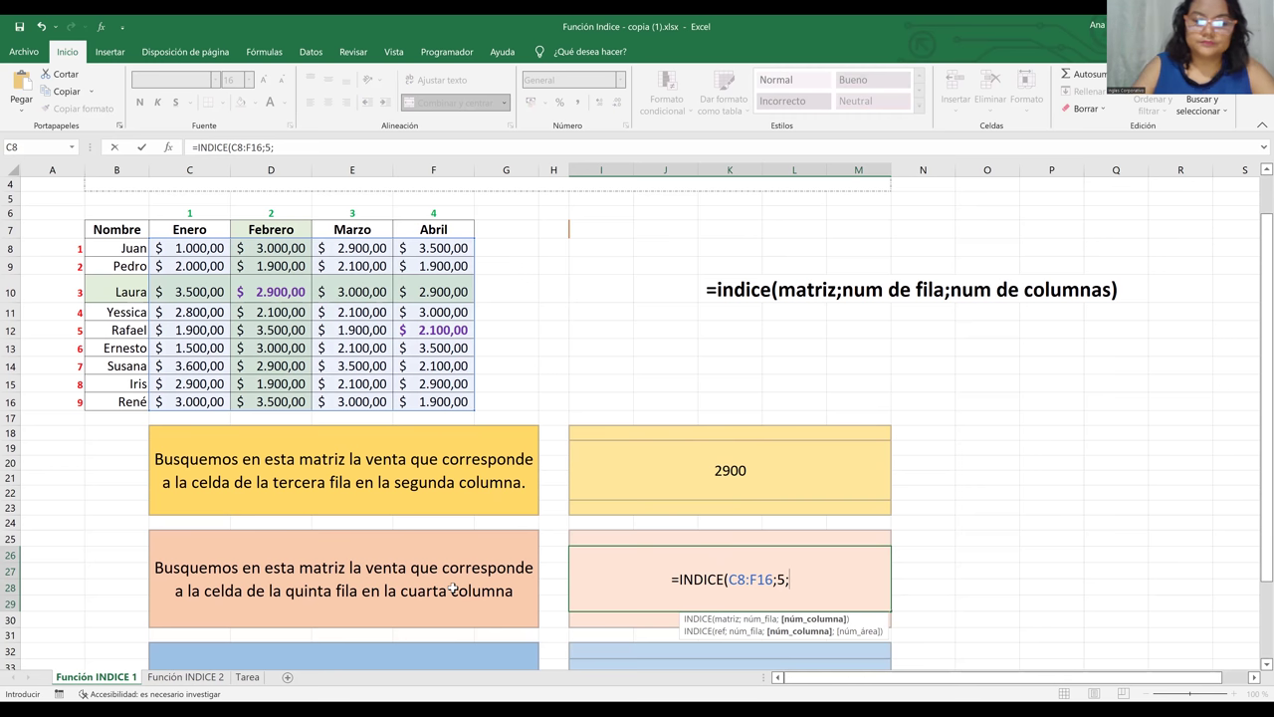
type("4)")
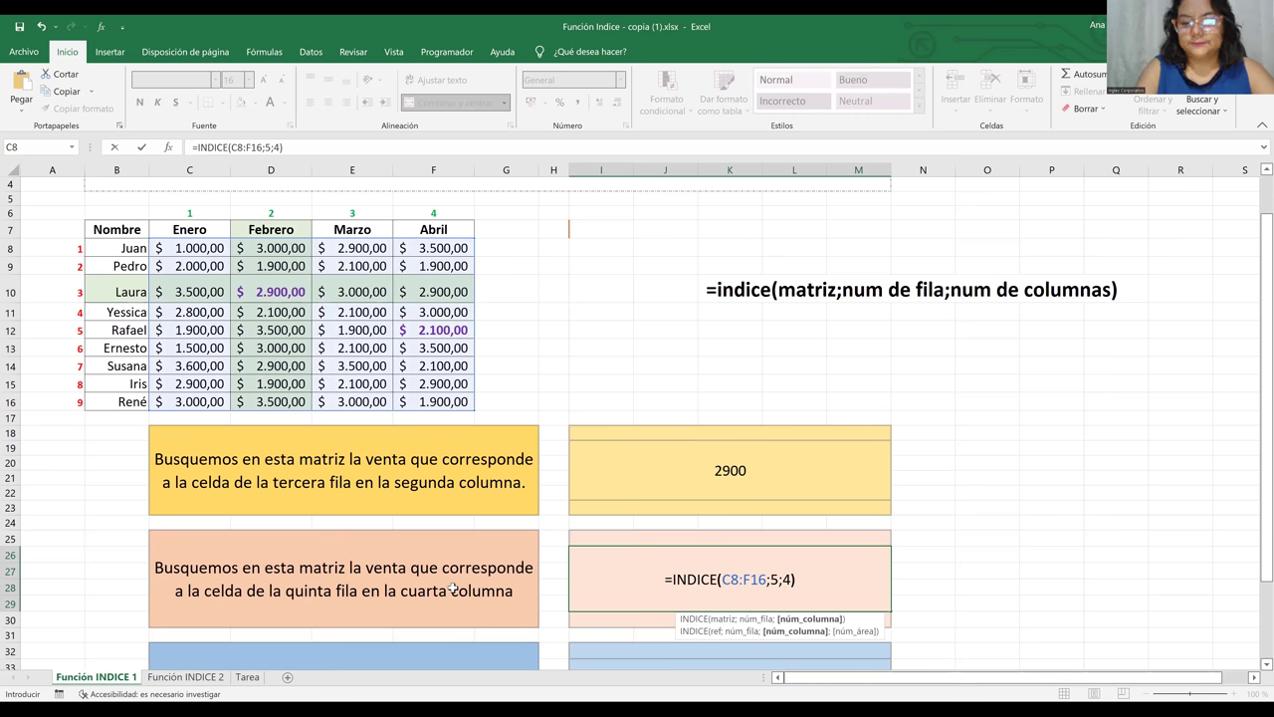
key("Return")
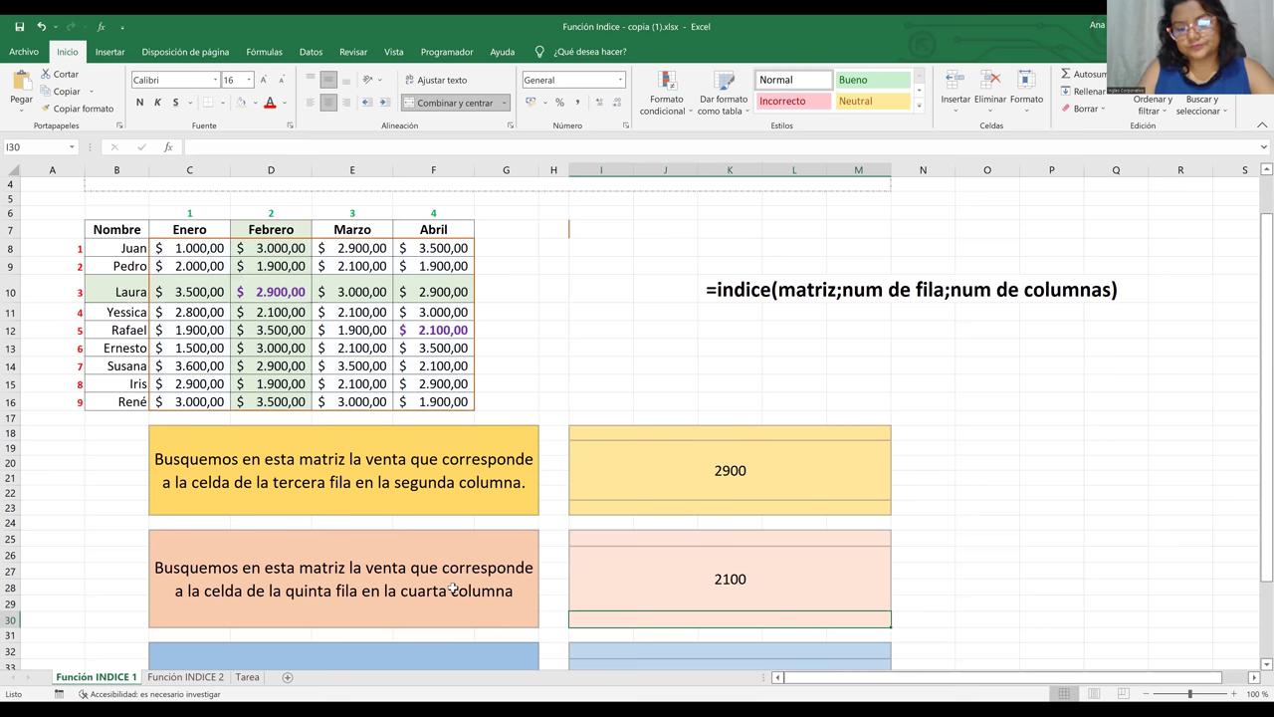
Check the formula in I26 and fill the matching sales cell F12 with the same light green.
left_click(730, 580)
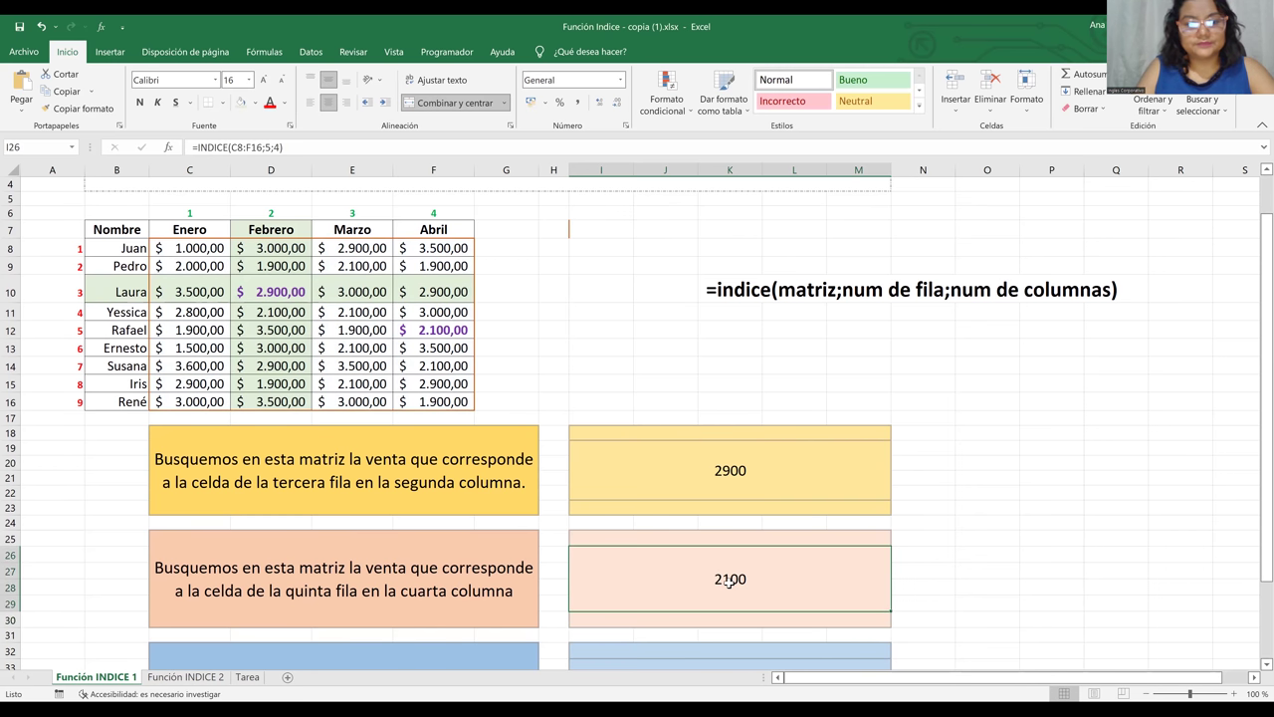
left_click(451, 334)
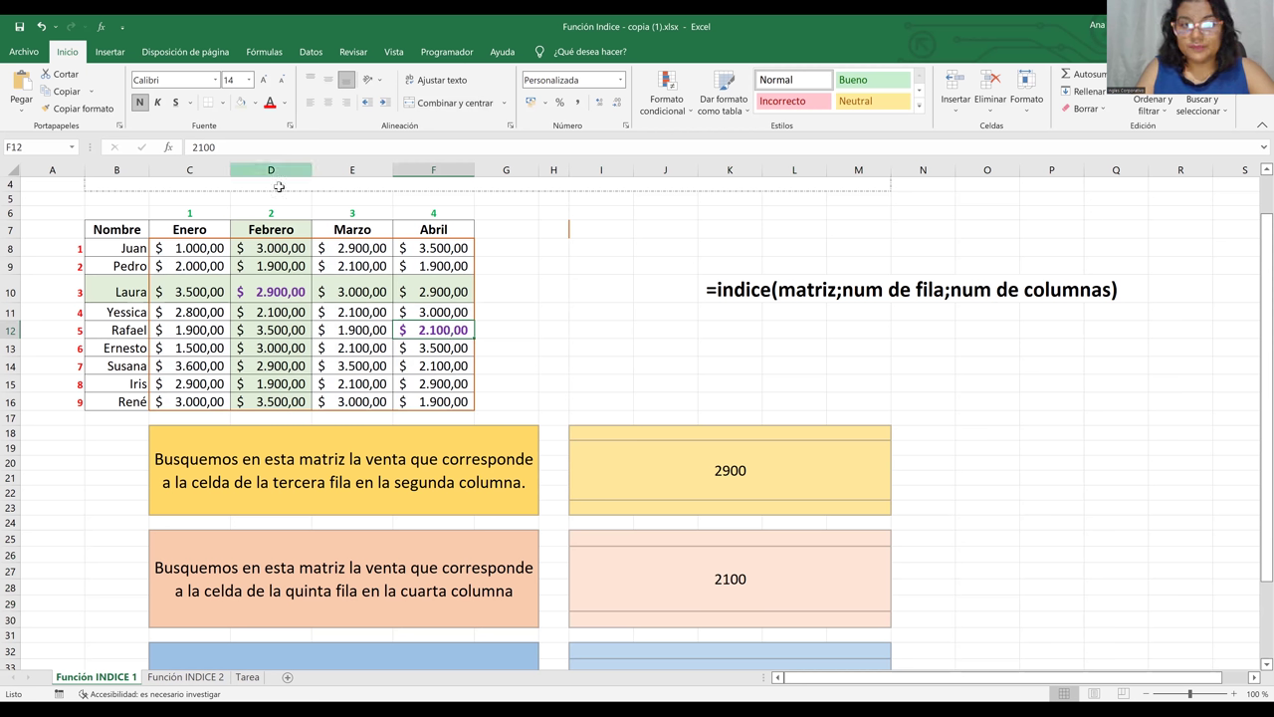
left_click(653, 386)
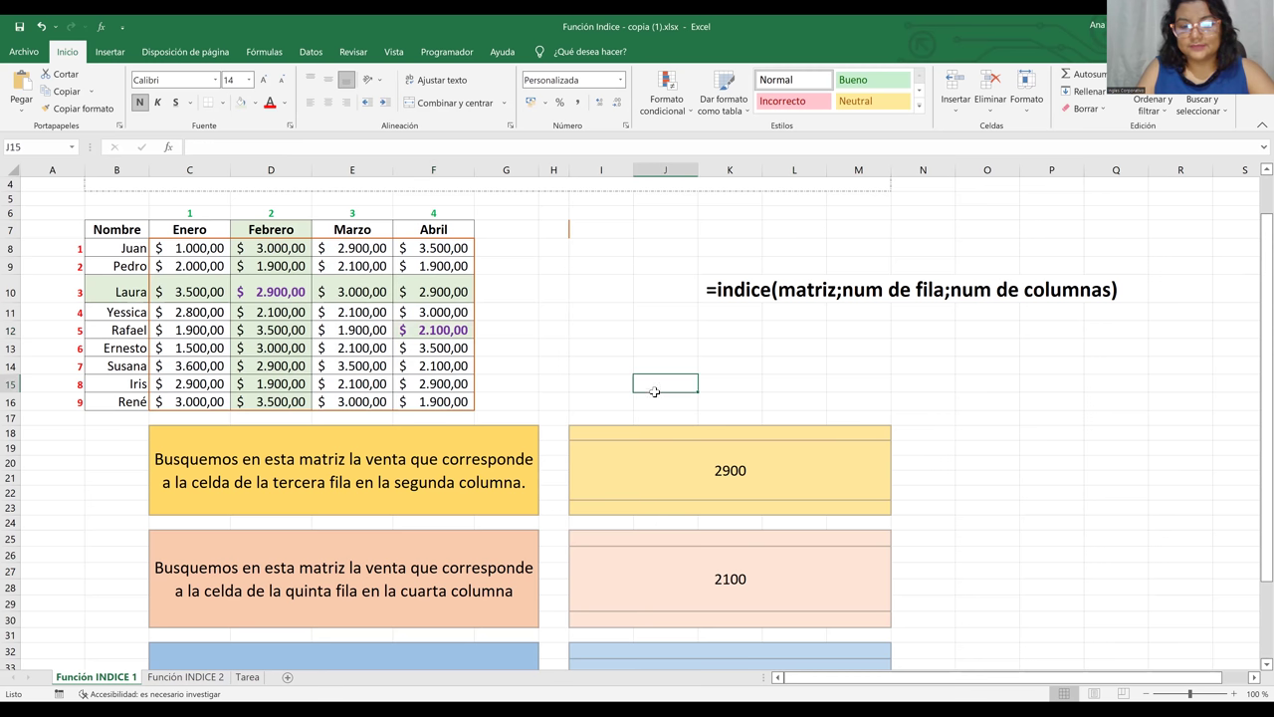
Look over the third exercise and switch to the Función INDICE 2 sheet, showing its title and first exercises.
left_click_drag(1257, 354, 1256, 439)
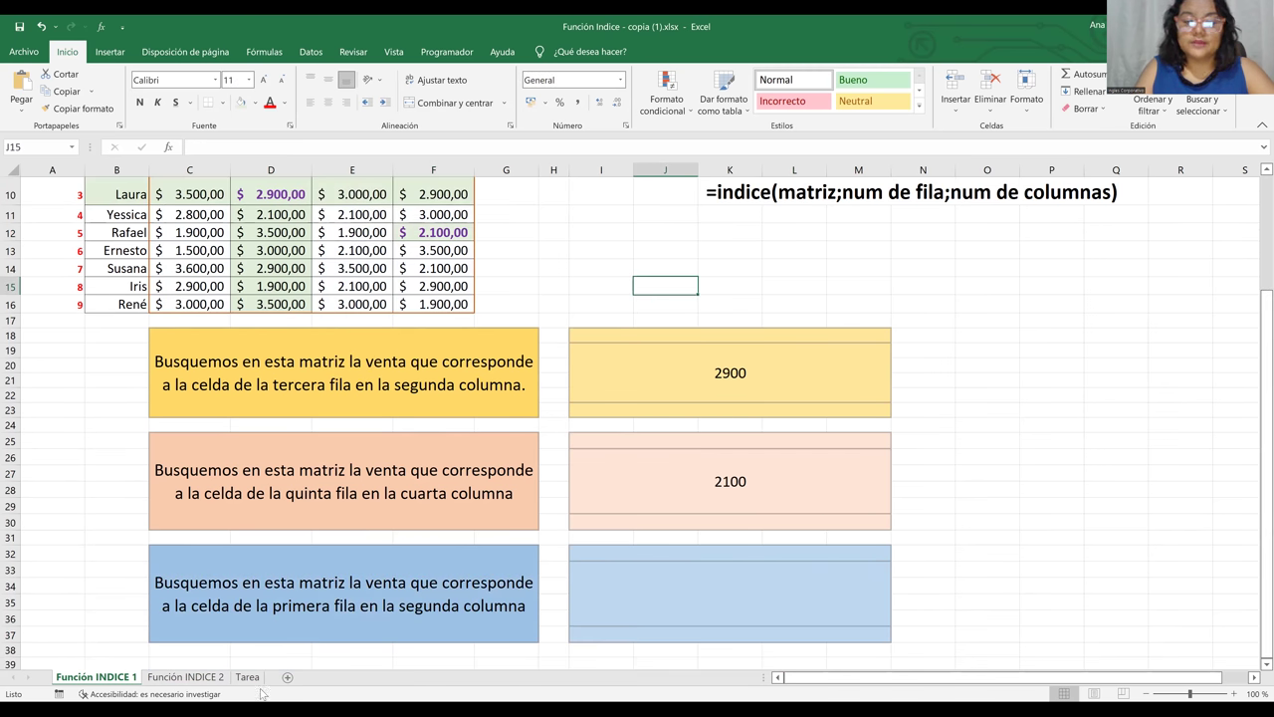
left_click(186, 677)
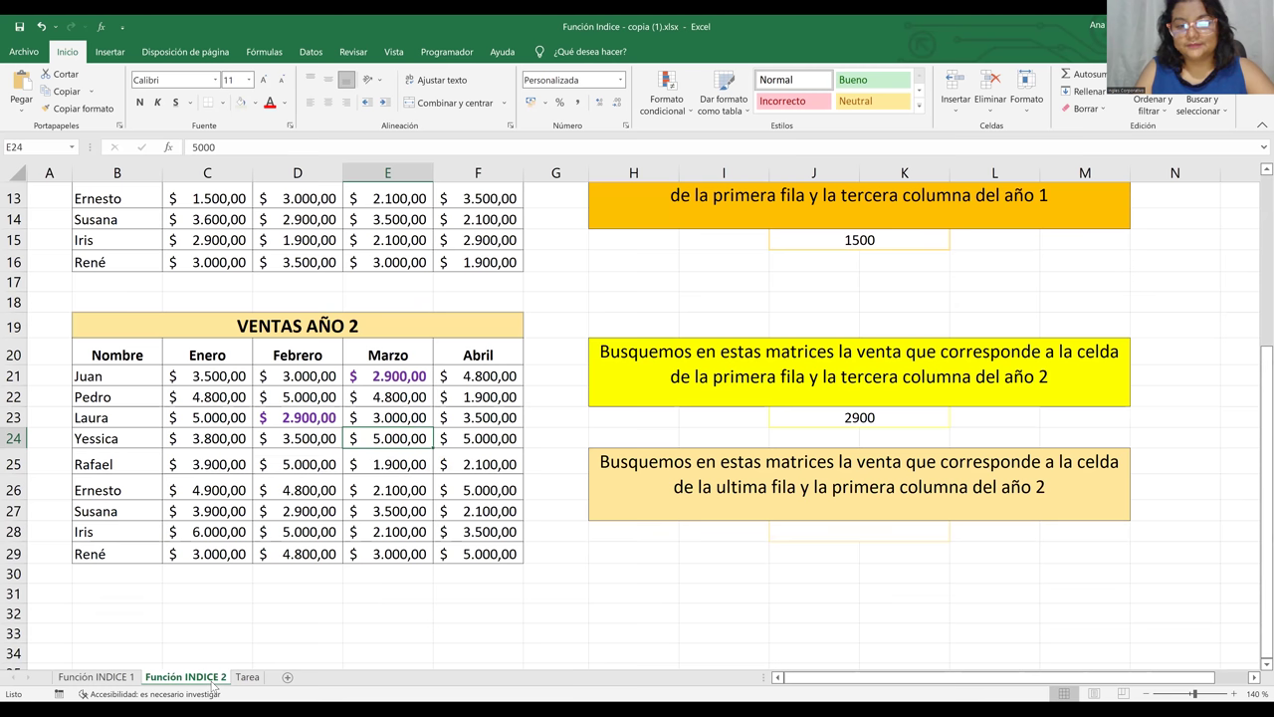
left_click_drag(1256, 395, 1255, 300)
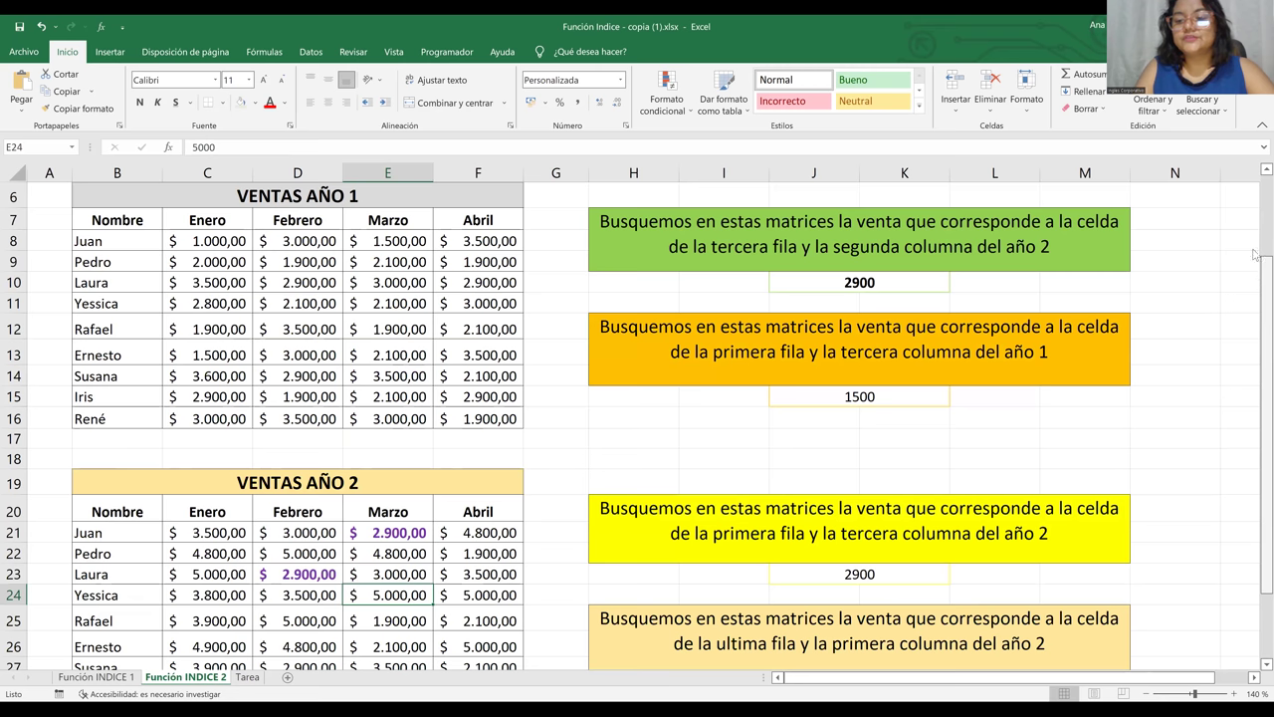
scroll(885, 361, "up", 2)
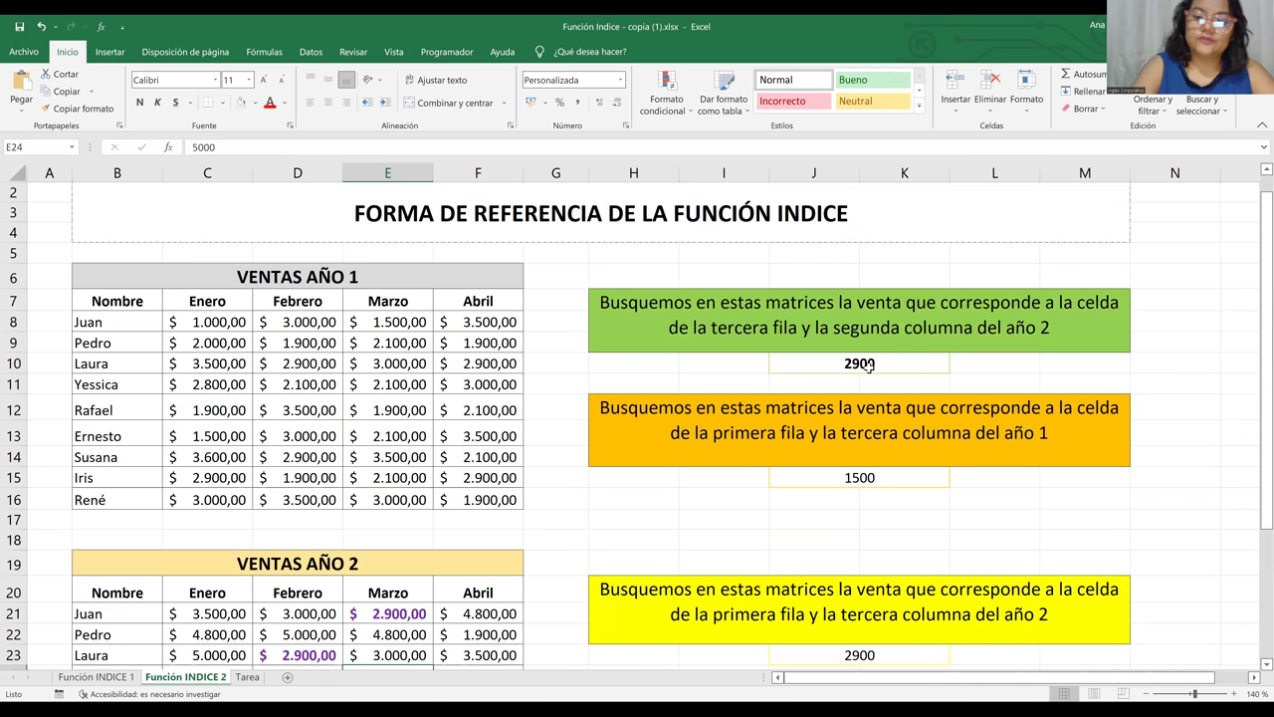
Clear the first exercise's answer cell J10 and start an INDICE formula there with C8:F16 as its first range.
left_click(868, 365)
key("Delete")
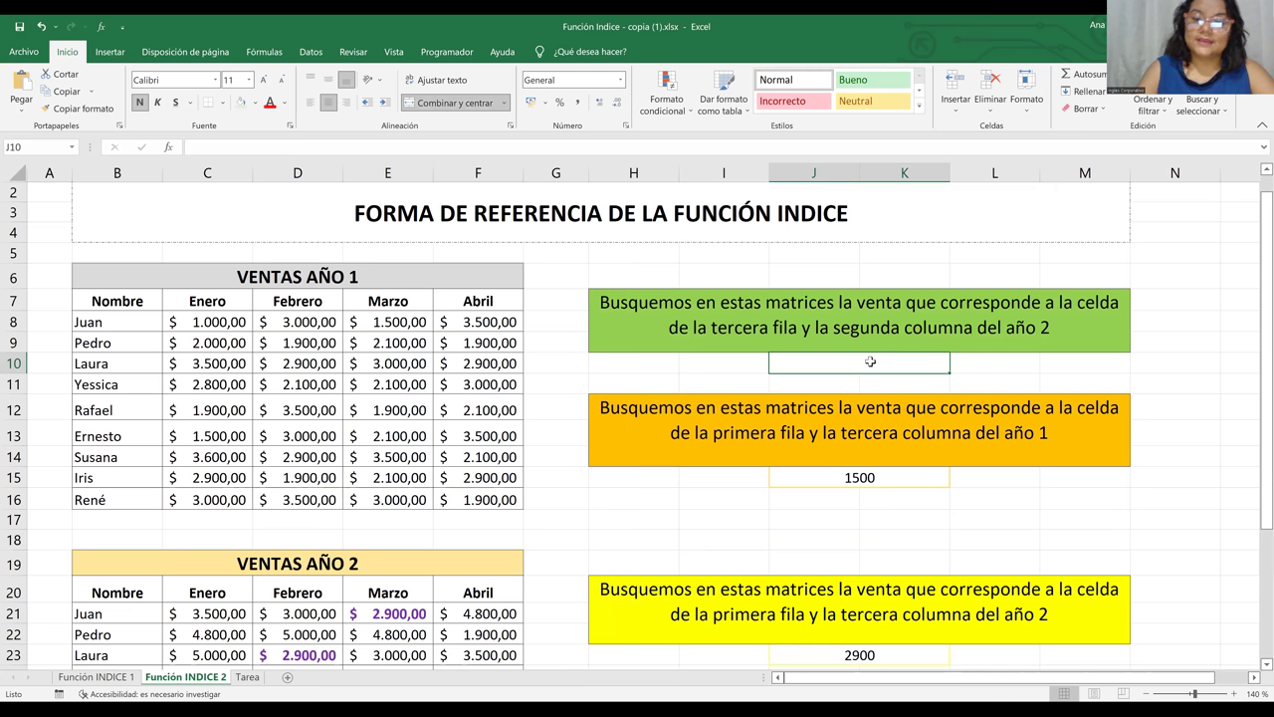
type("=")
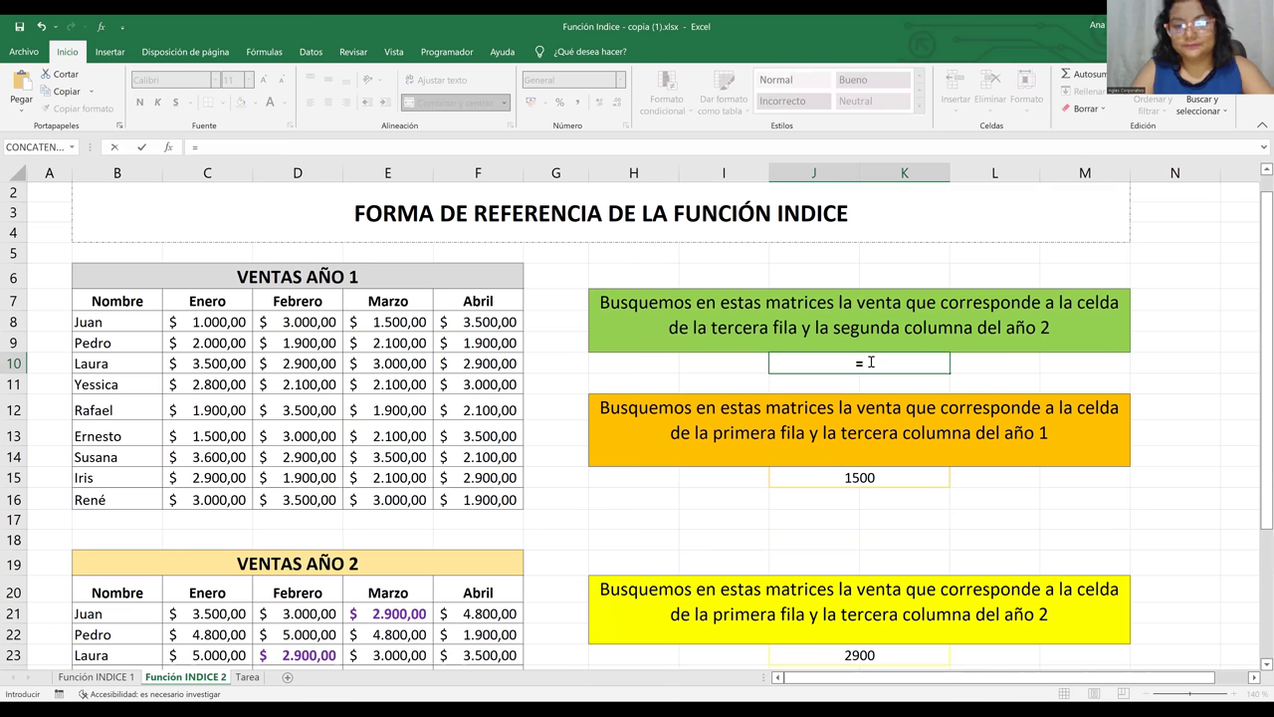
type("in")
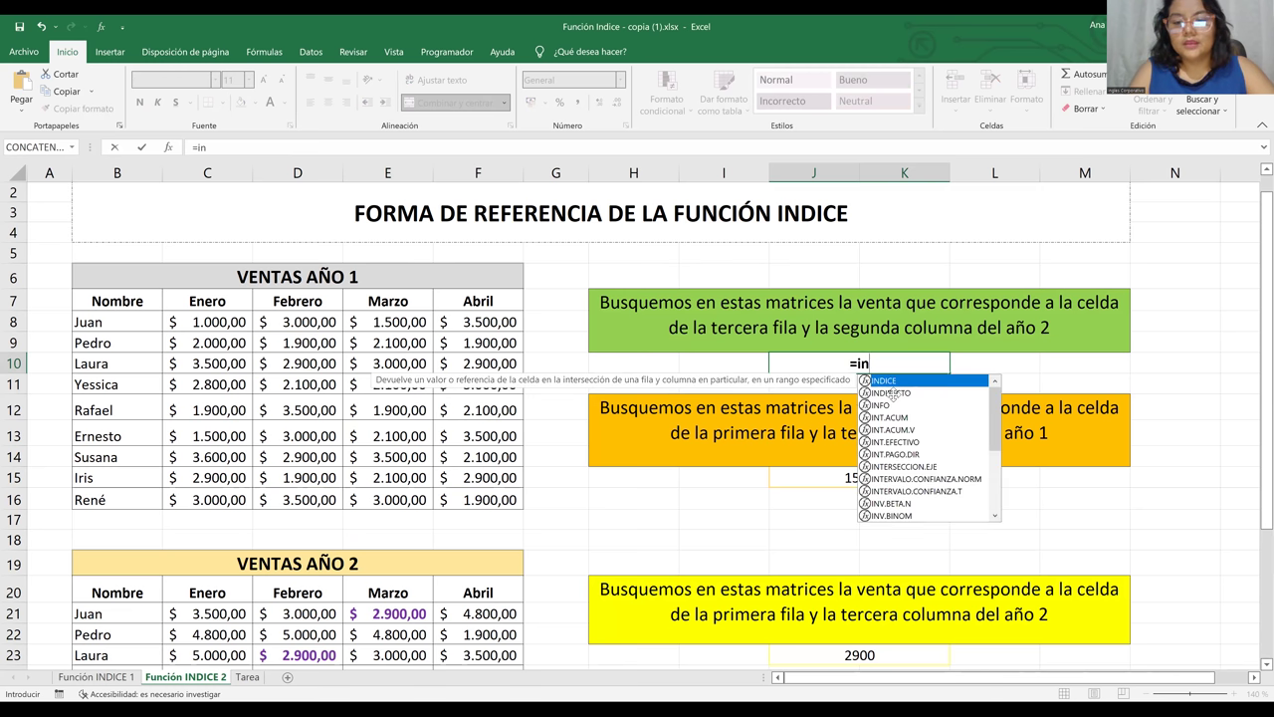
double_click(896, 387)
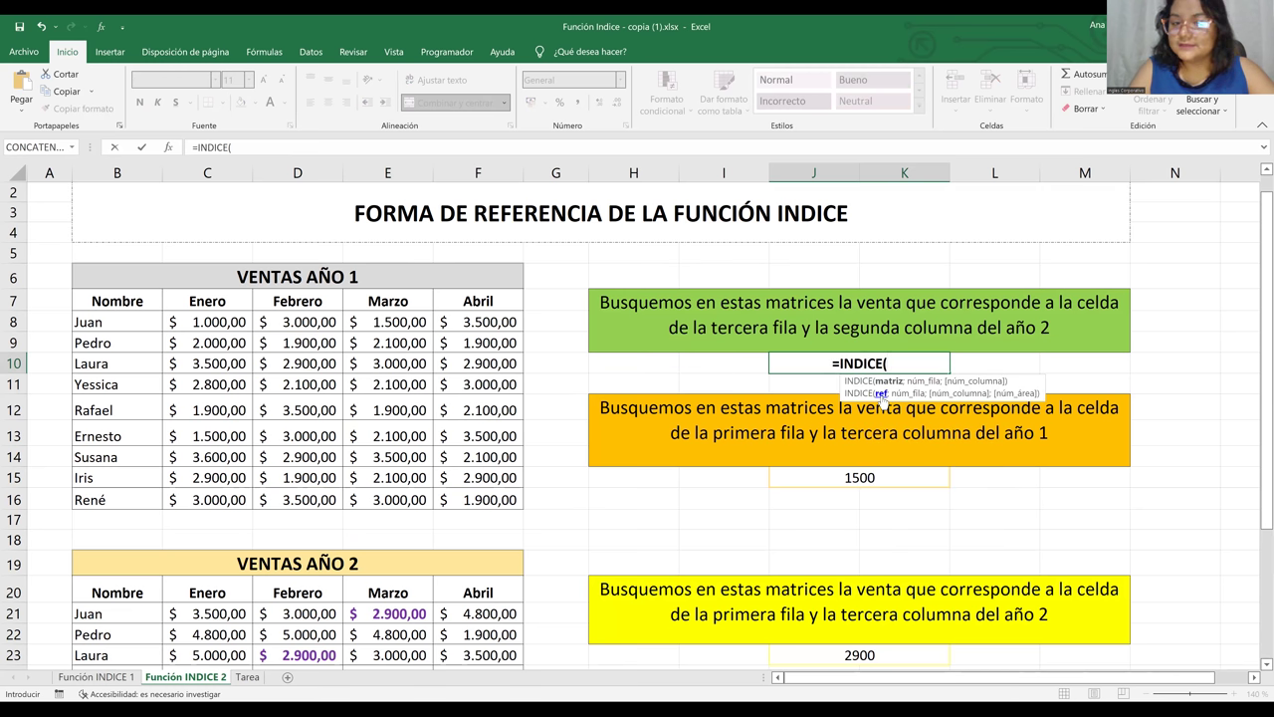
left_click(209, 319)
left_click(209, 319)
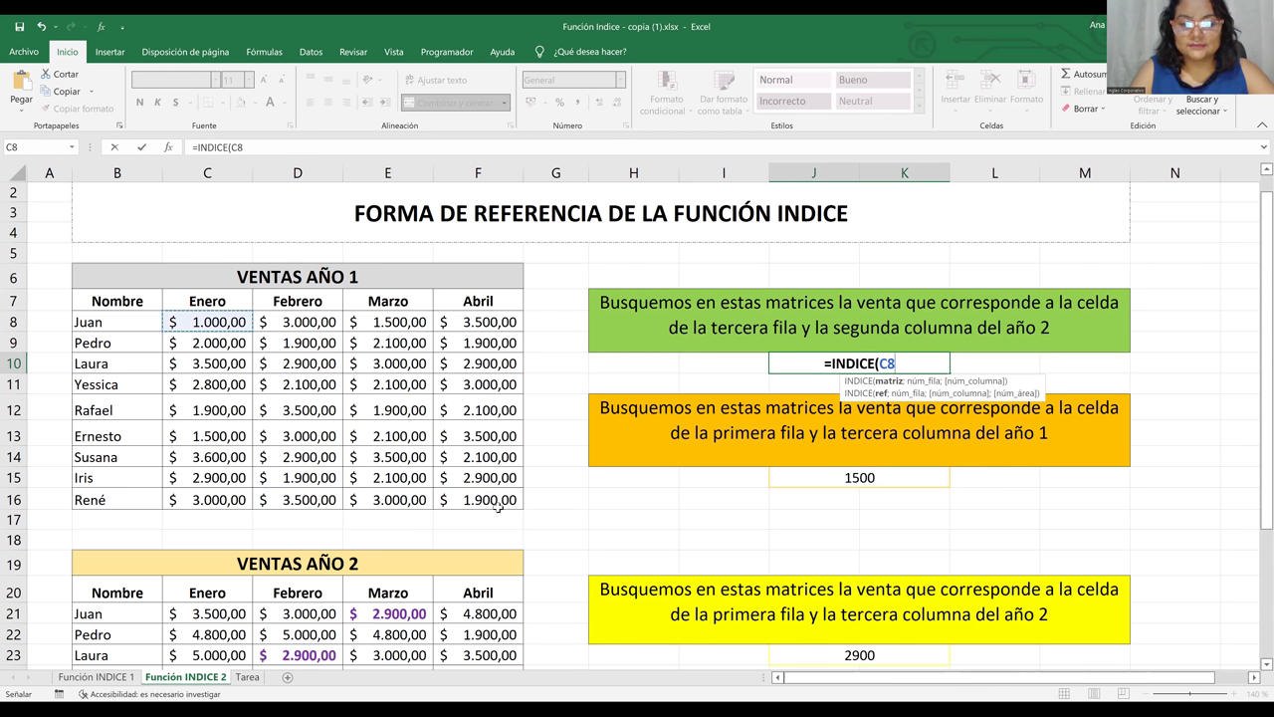
left_click_drag(209, 319, 498, 506)
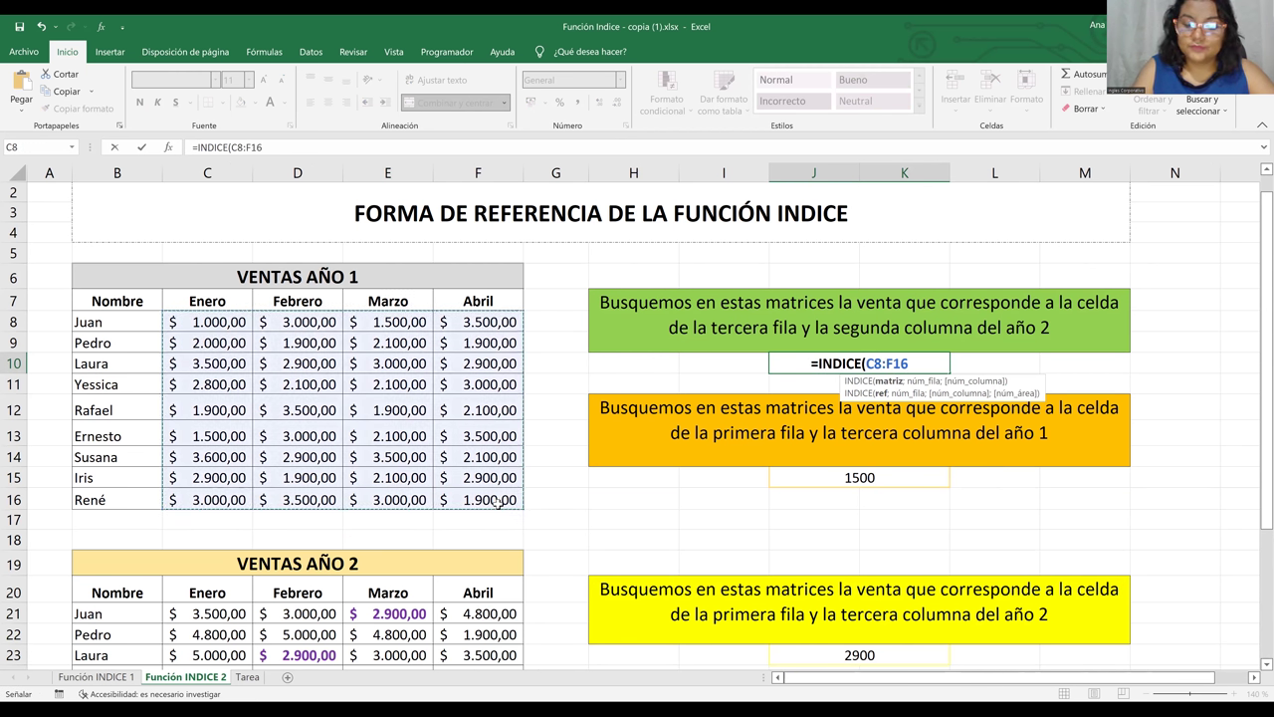
type(";")
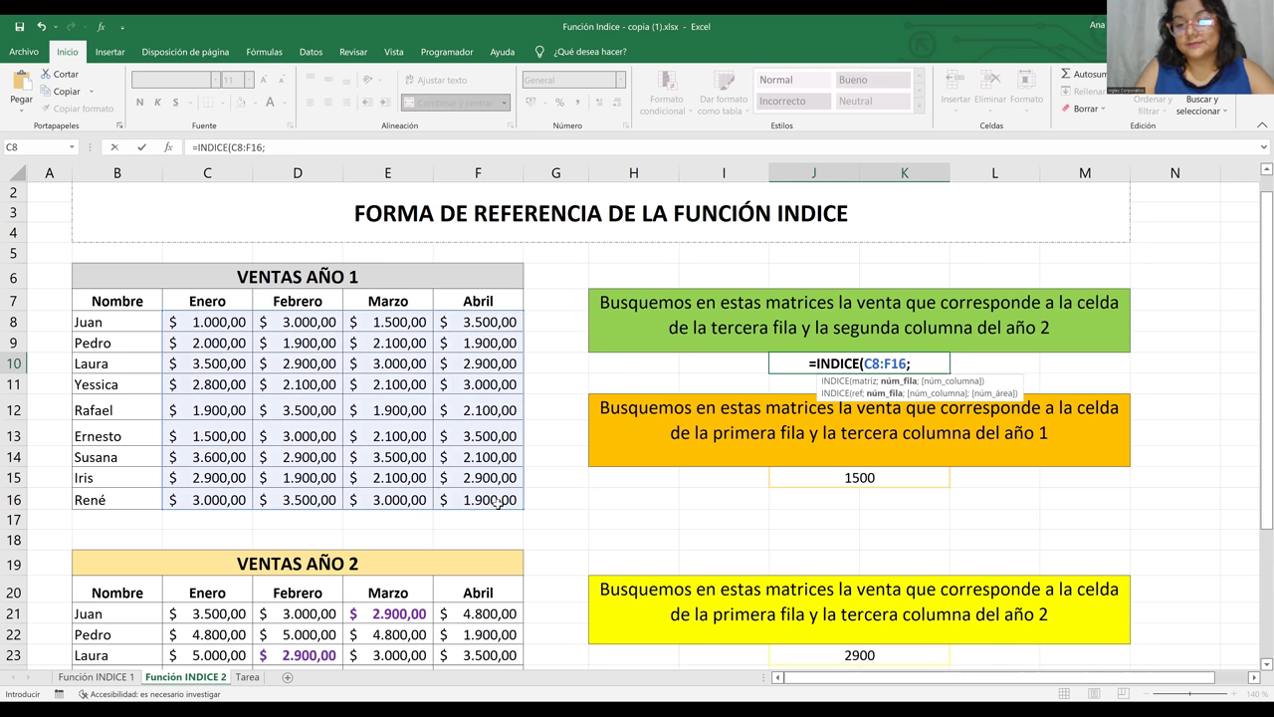
Add the year 2 sales range C21:F29 as the second range in the J10 formula.
left_click_drag(1256, 462, 1257, 542)
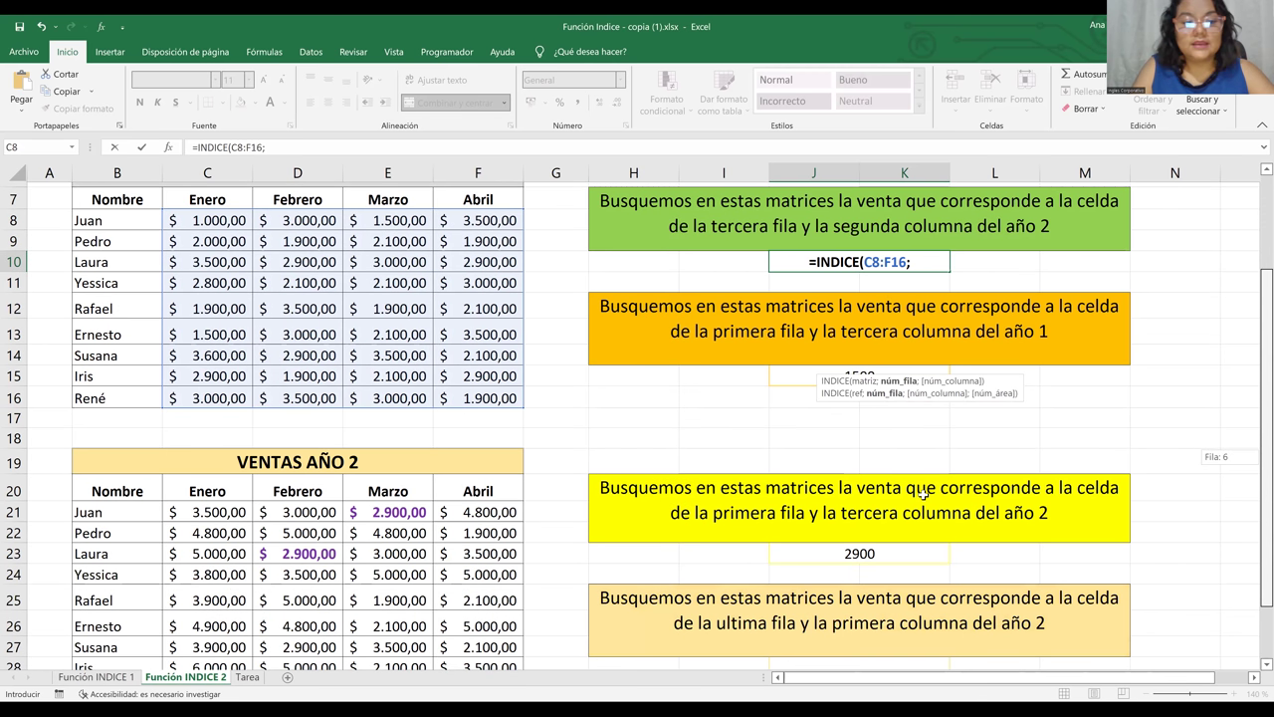
left_click(205, 509)
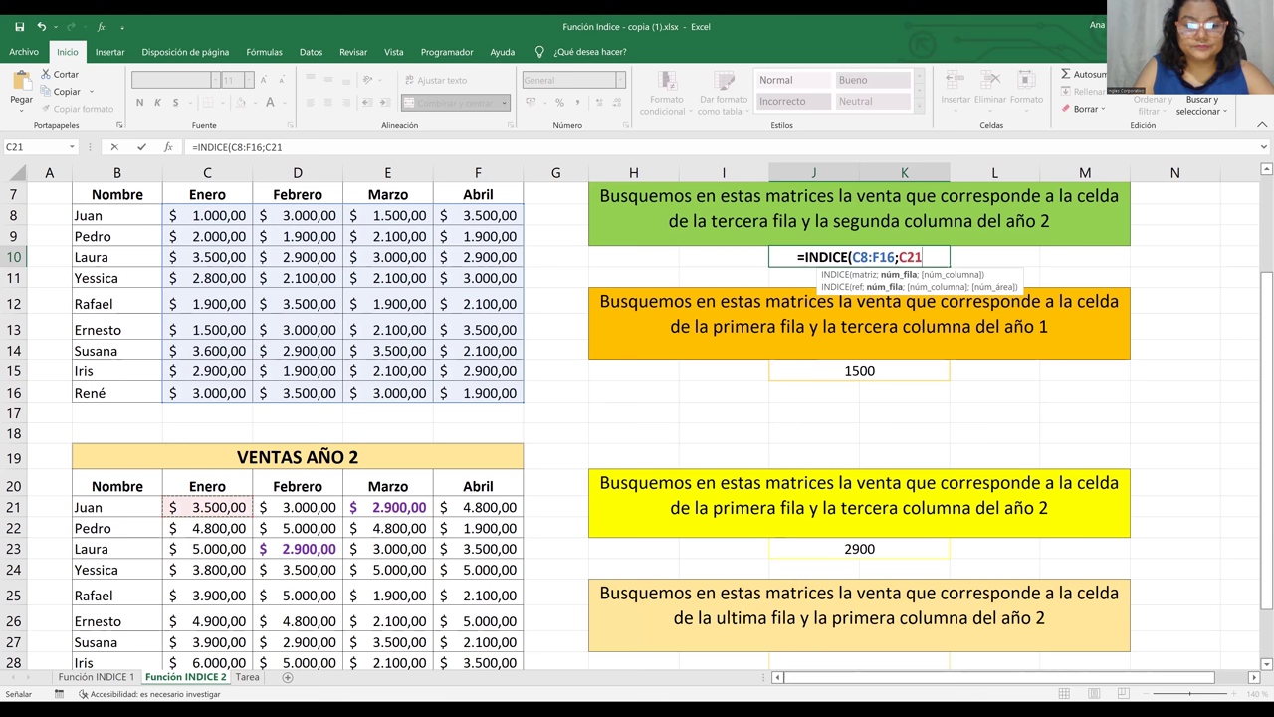
scroll(473, 620, "down", 1)
left_click(473, 619, "shift")
type(";")
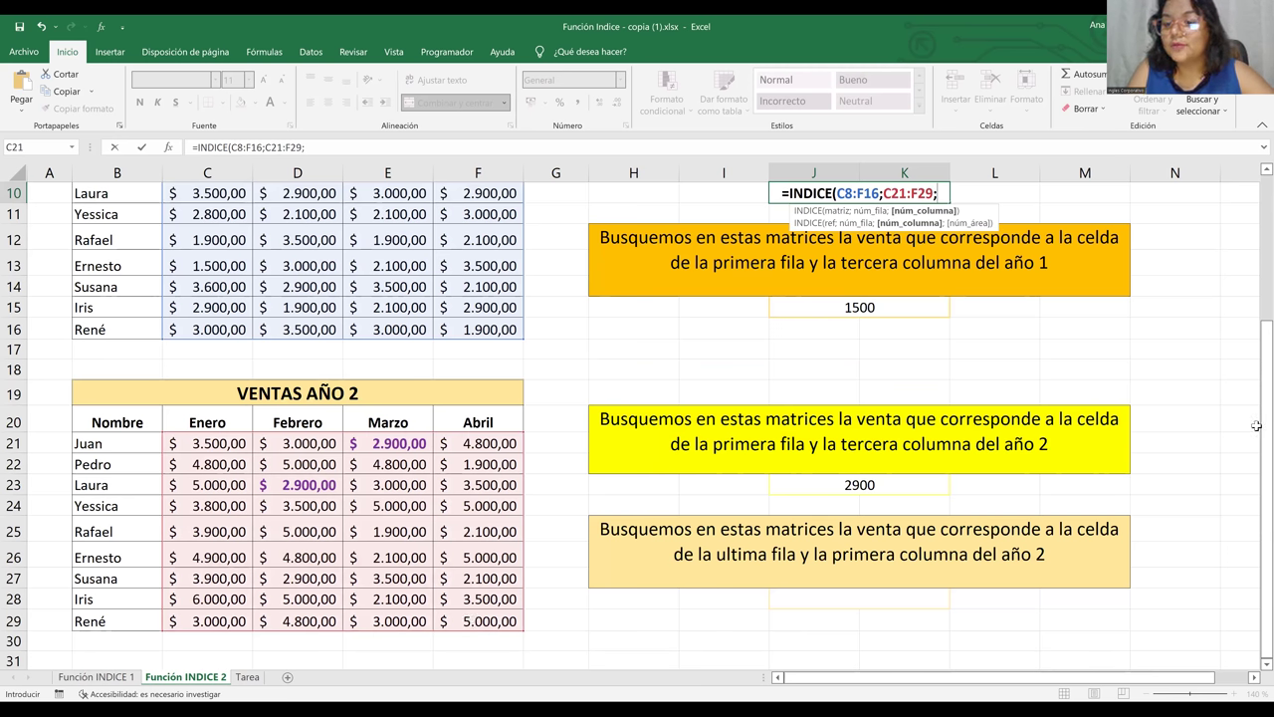
Add row 3, column 2 and area 2 as the remaining arguments of the J10 formula.
left_click_drag(1255, 419, 1256, 289)
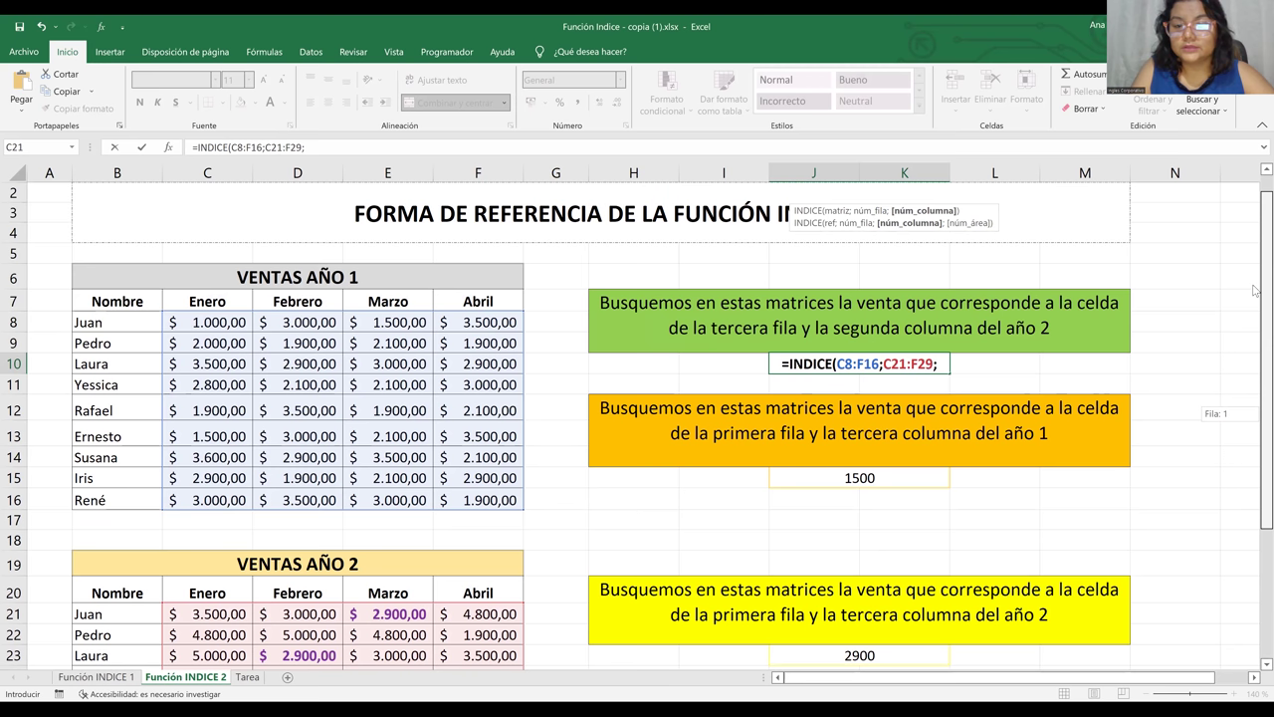
left_click_drag(1255, 289, 1255, 290)
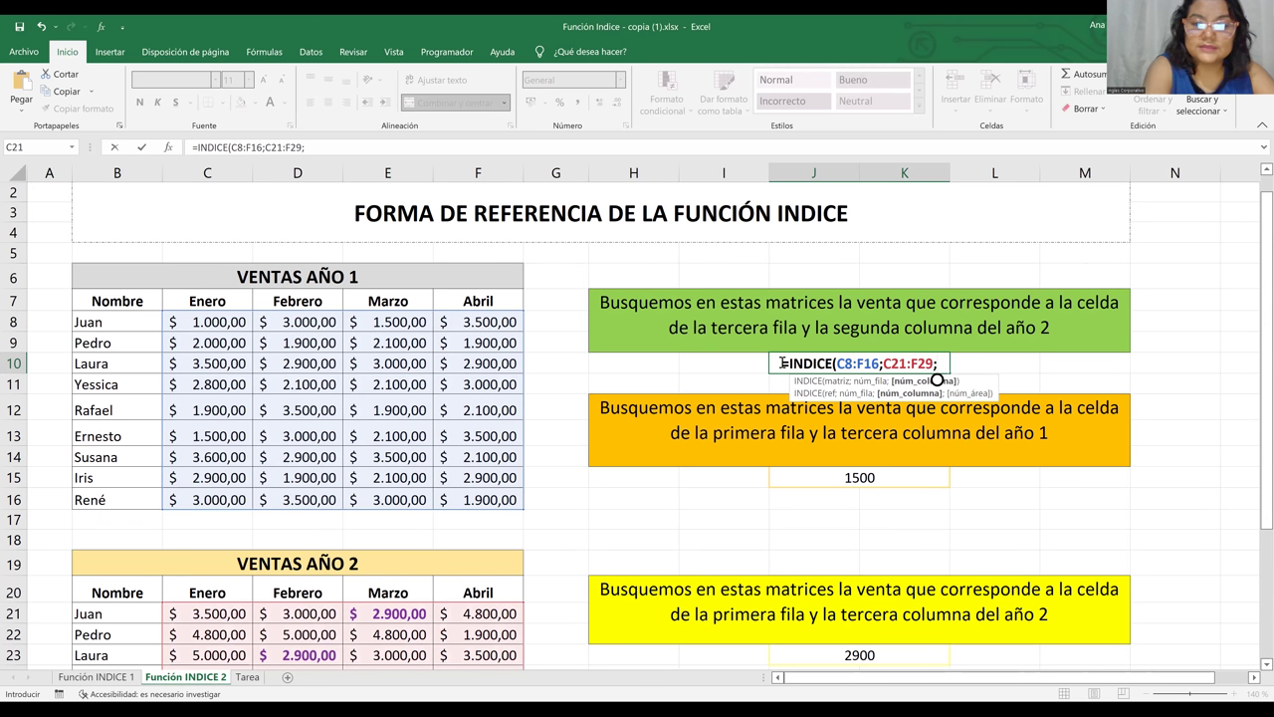
type("3")
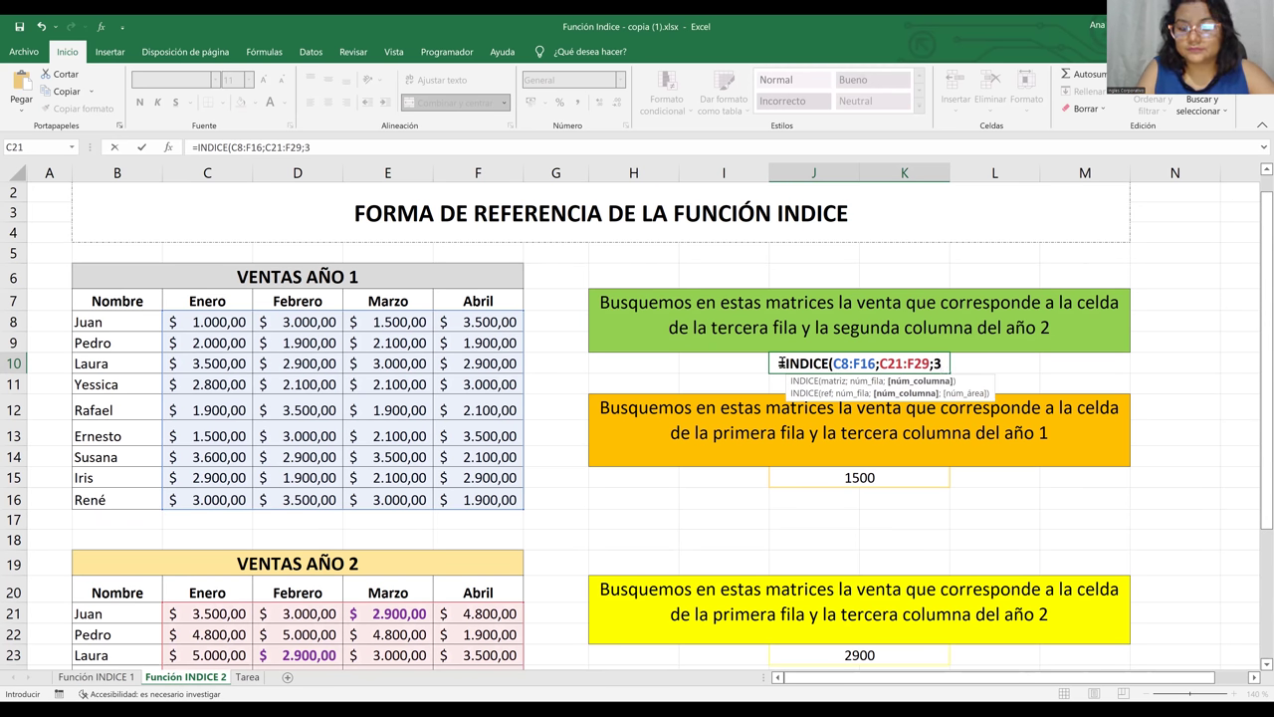
type(";")
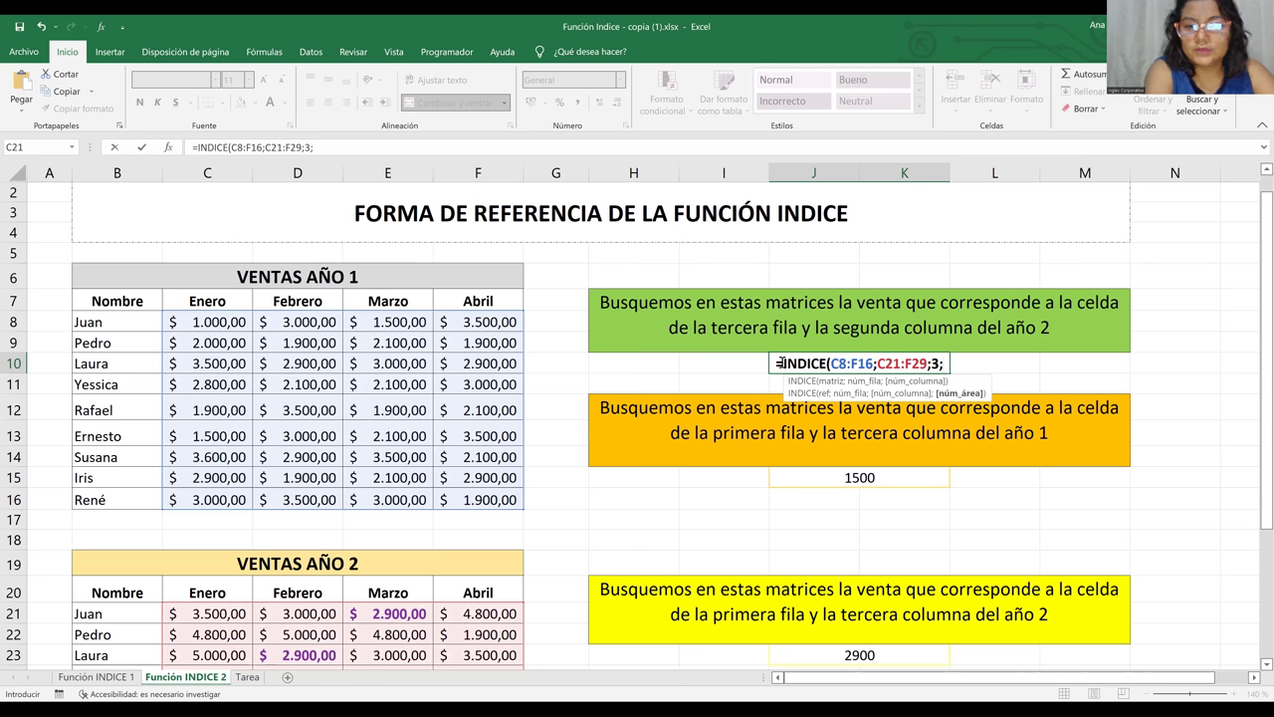
type("2")
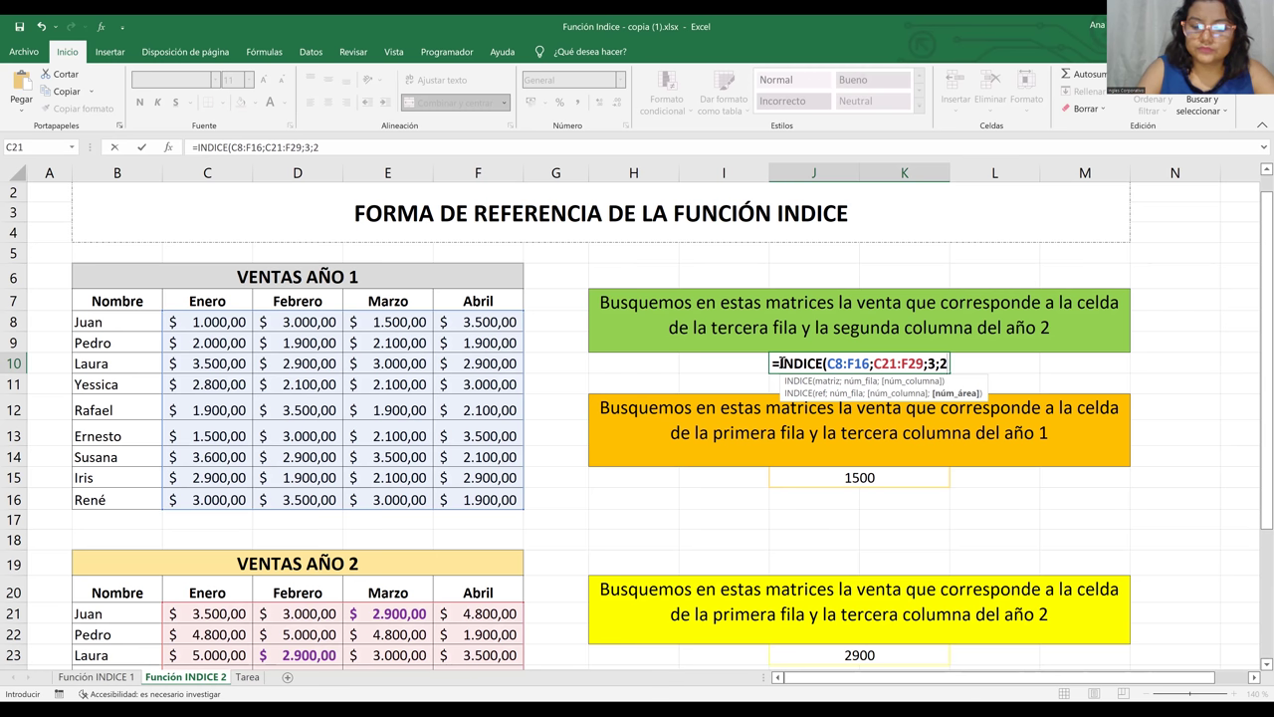
type(";2")
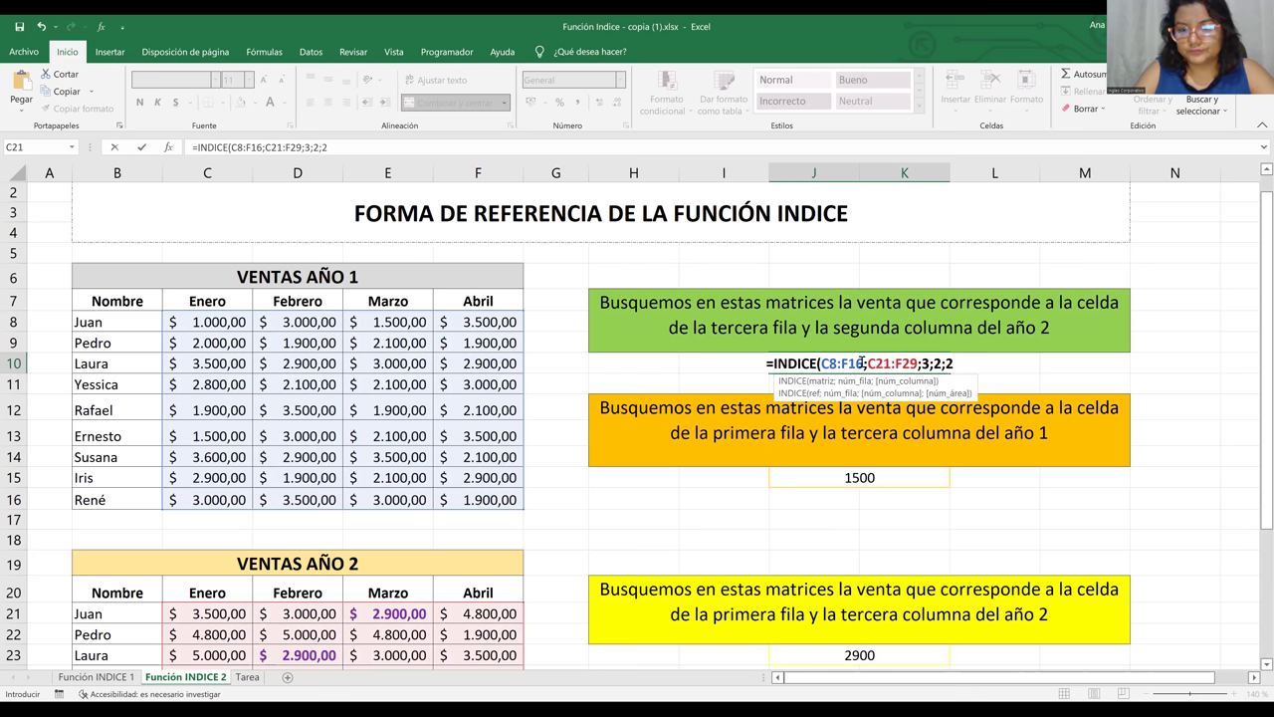
Replace the separator between the two ranges with a colon and enter the J10 formula as =INDICE(C8:F16:C21:F29;3;2;2).
left_click(867, 362)
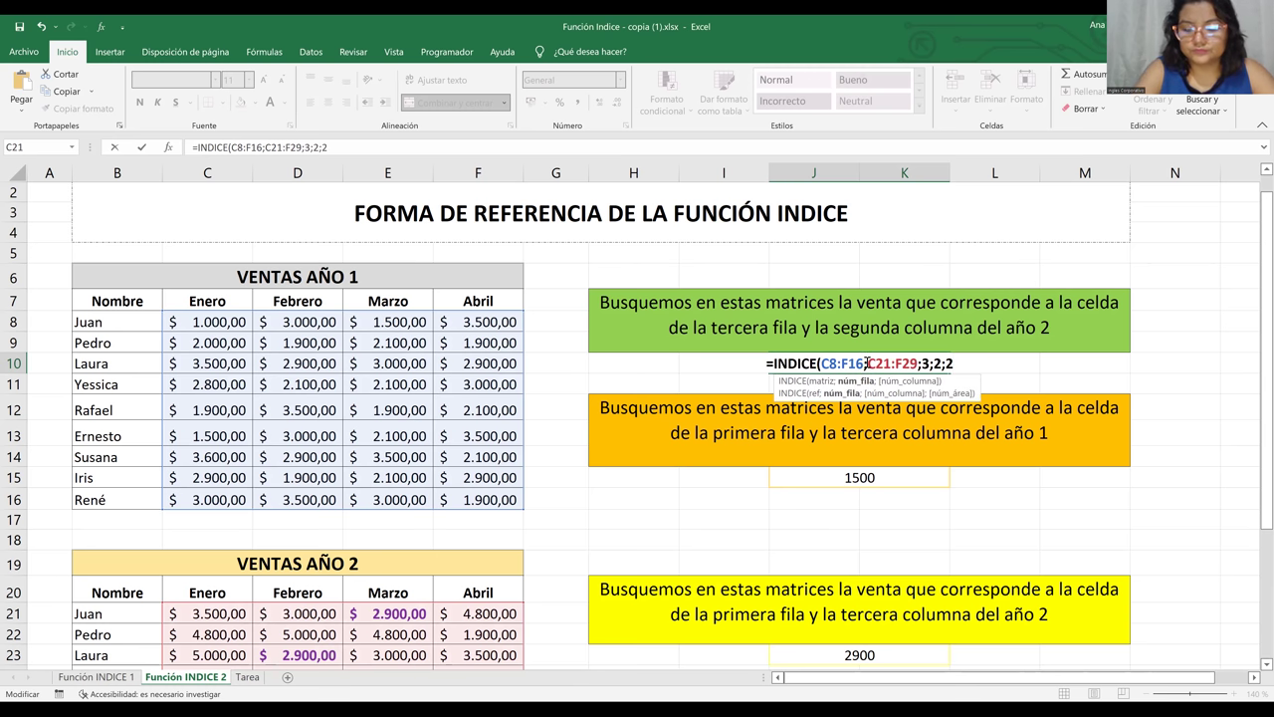
key("BackSpace")
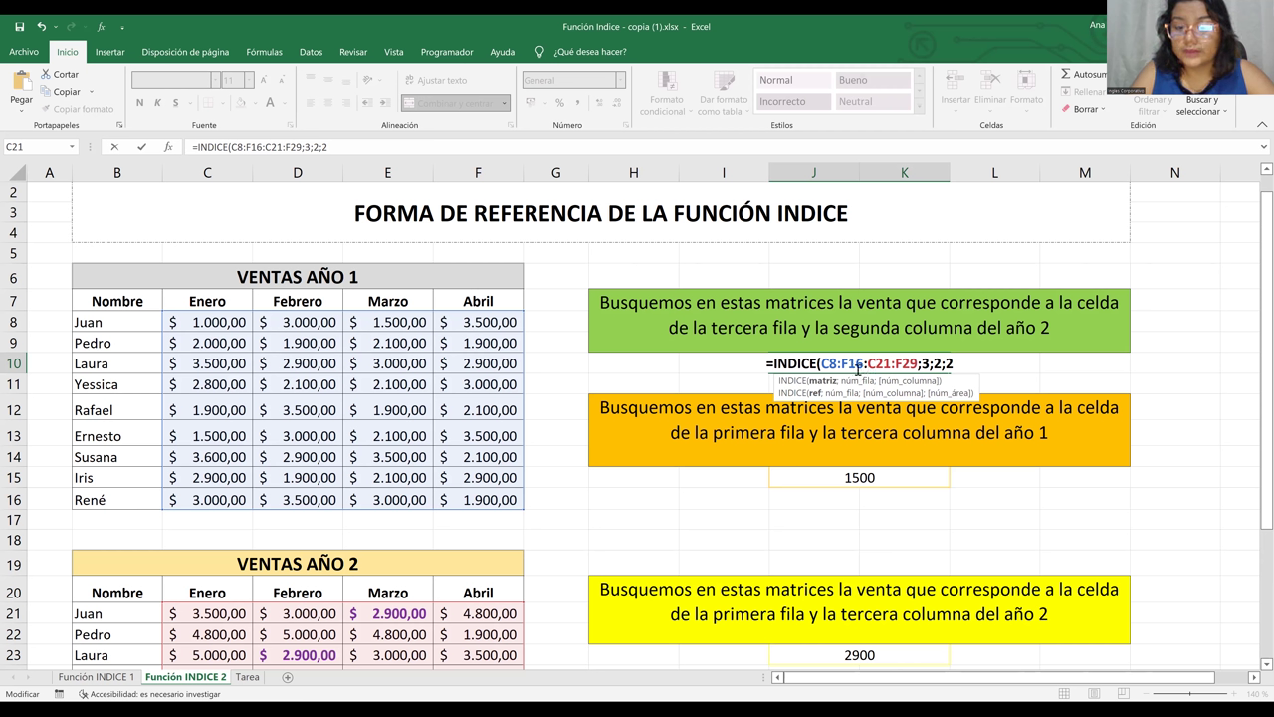
left_click(954, 365)
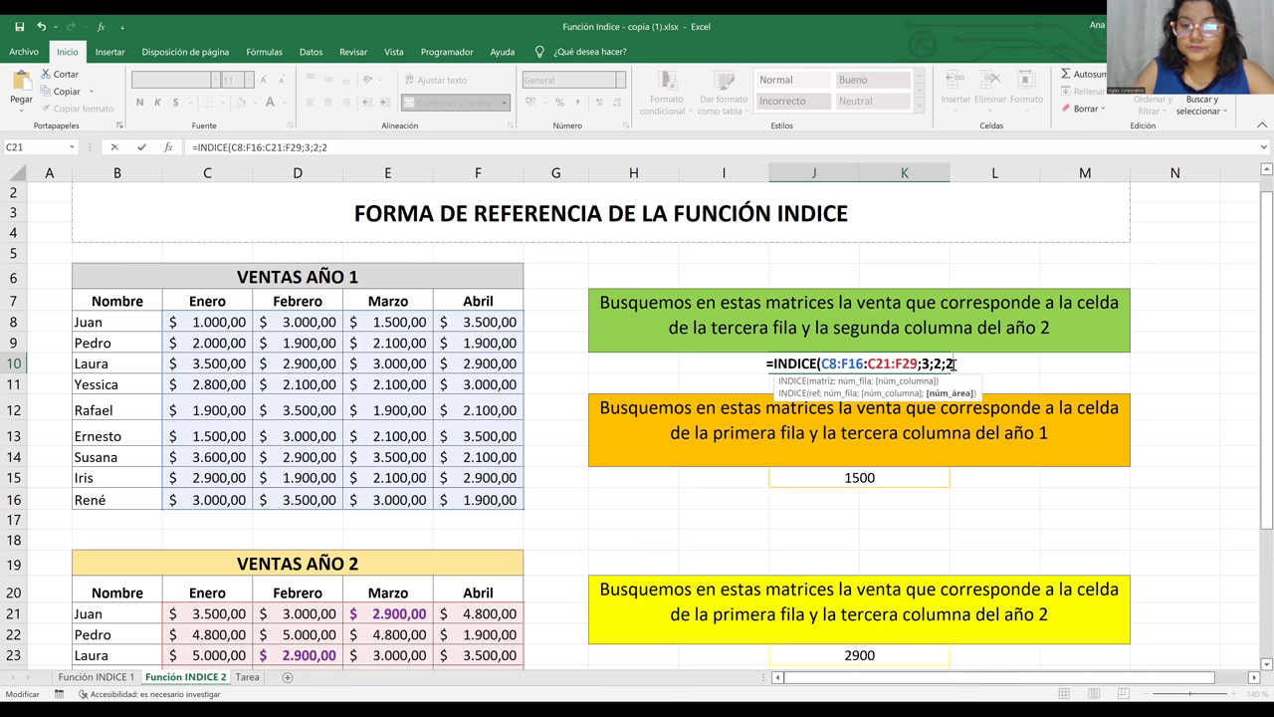
type(")")
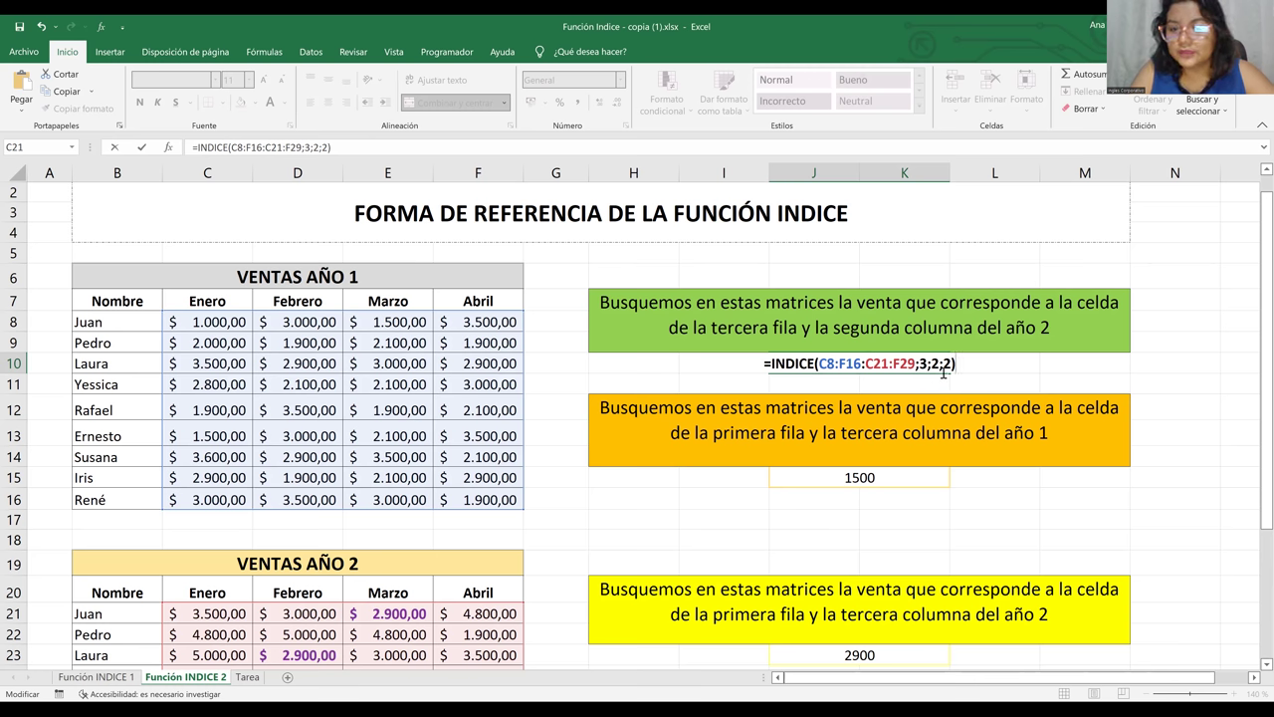
key("Return")
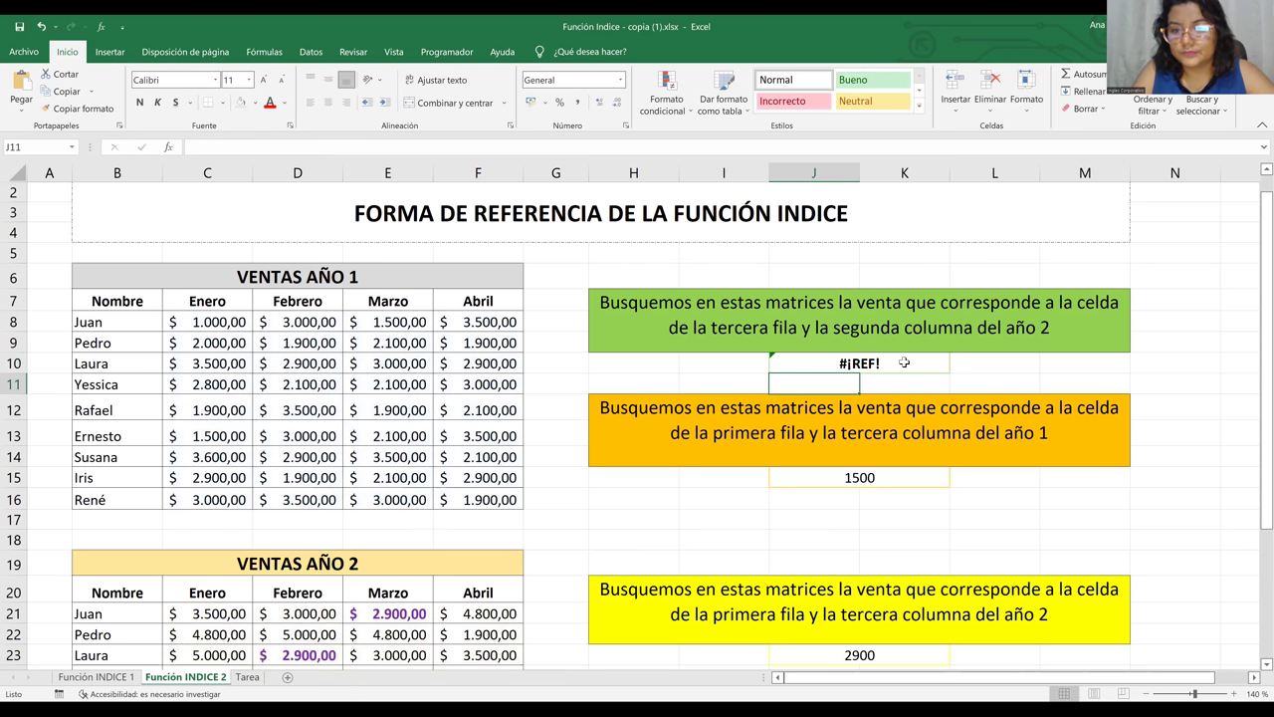
Compare the J10 formula with the second exercise's formula in J15, checking how its two ranges are grouped.
double_click(904, 363)
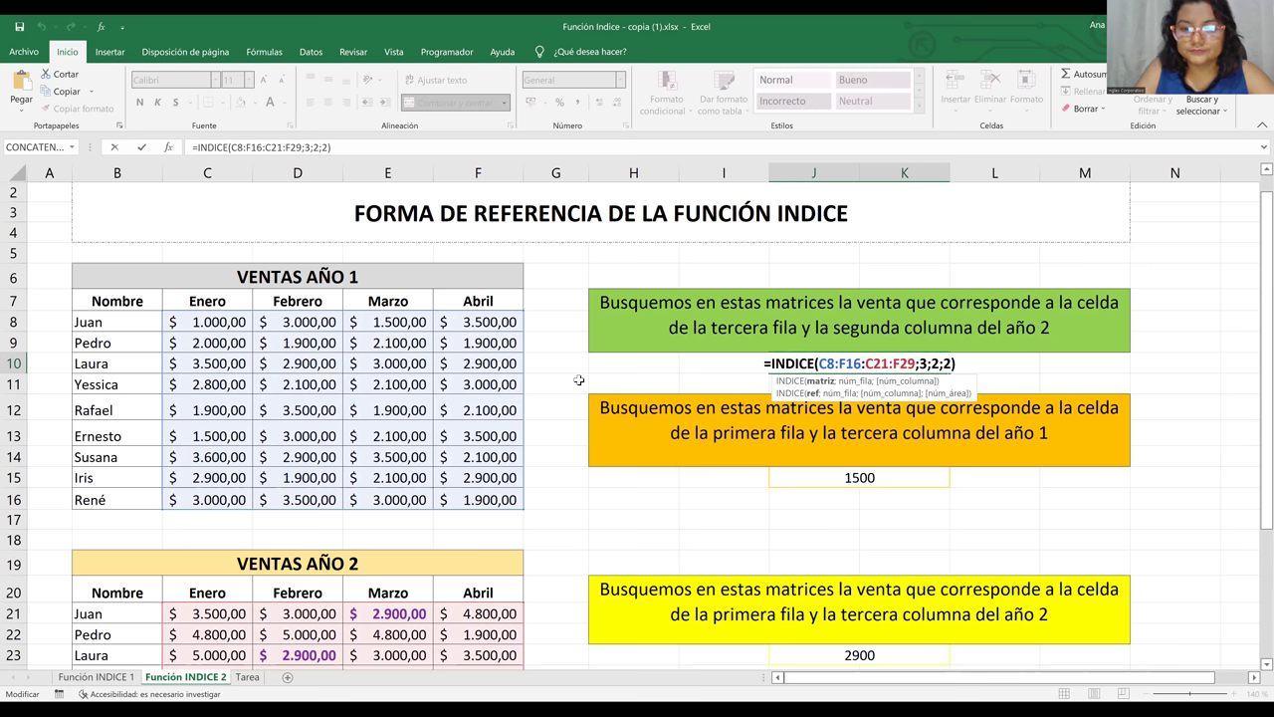
key("Return")
left_click(845, 480)
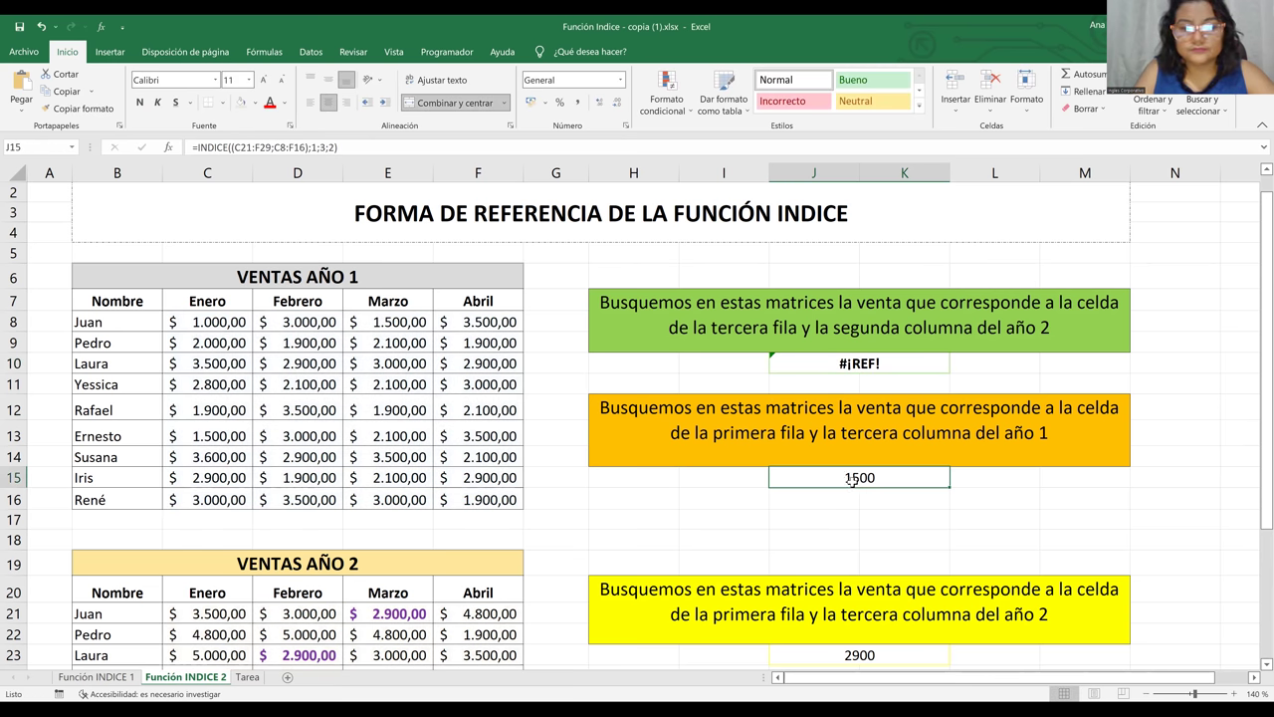
double_click(853, 480)
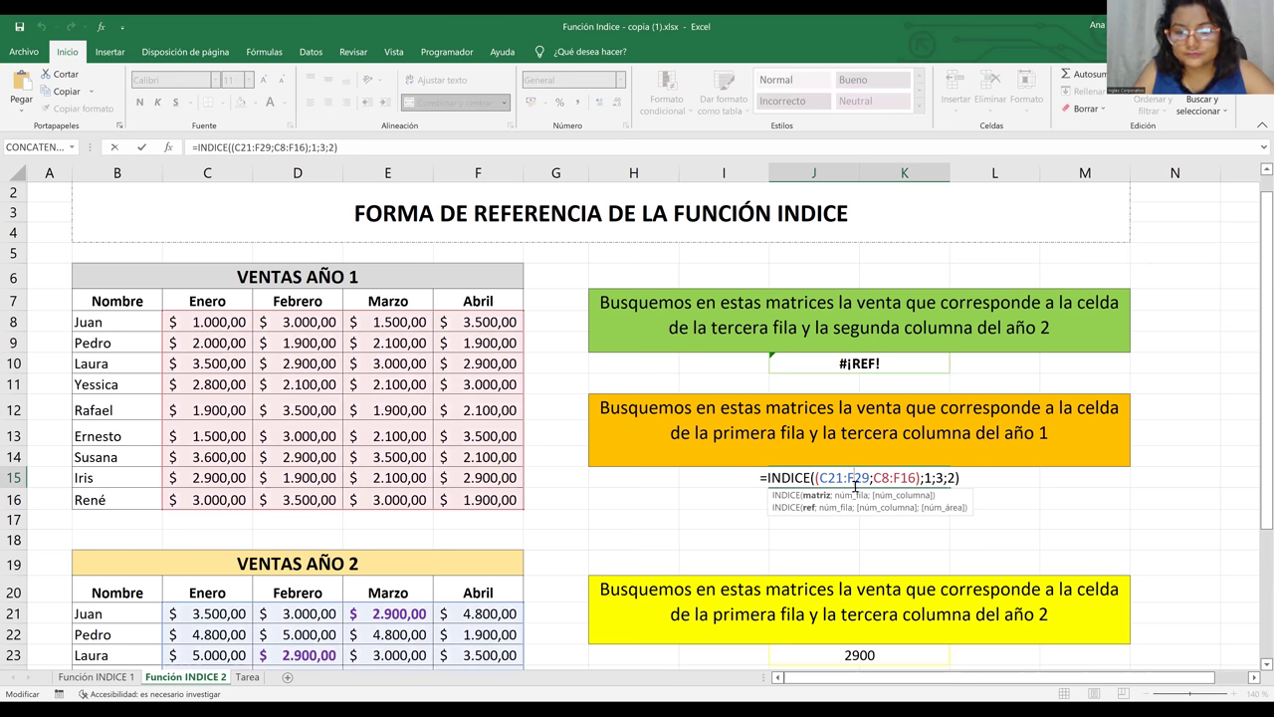
key("Return")
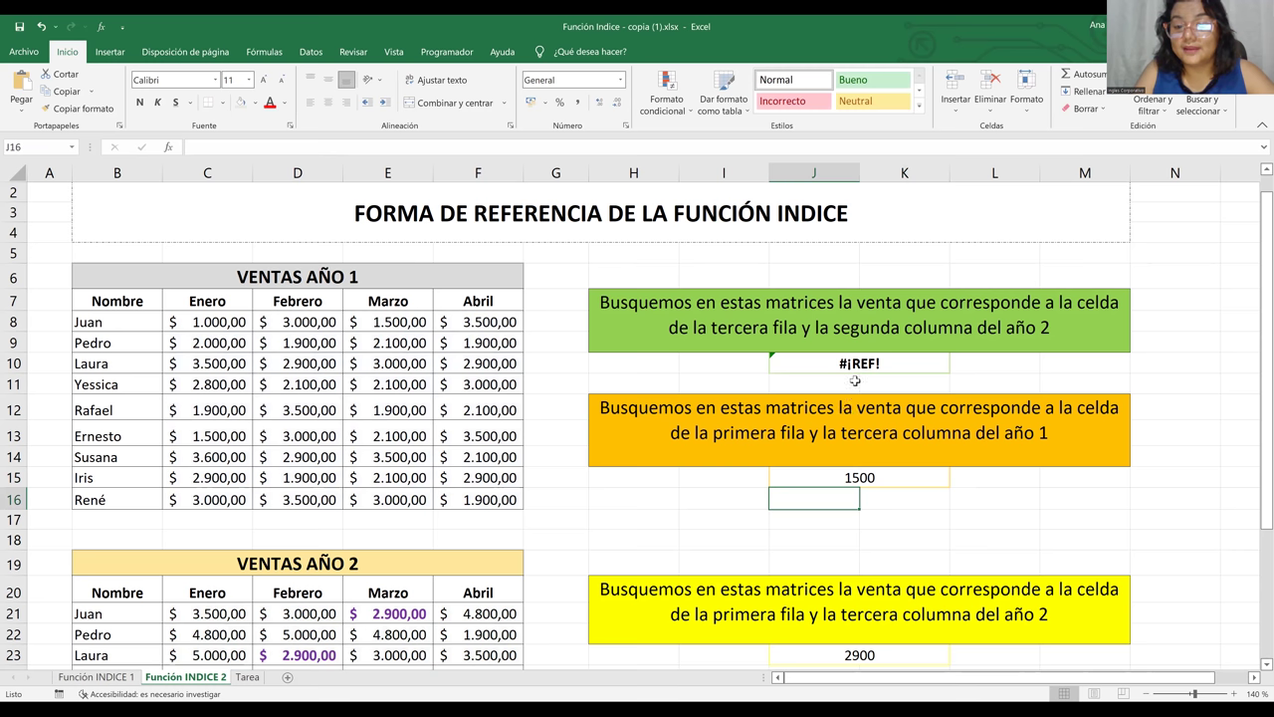
double_click(861, 476)
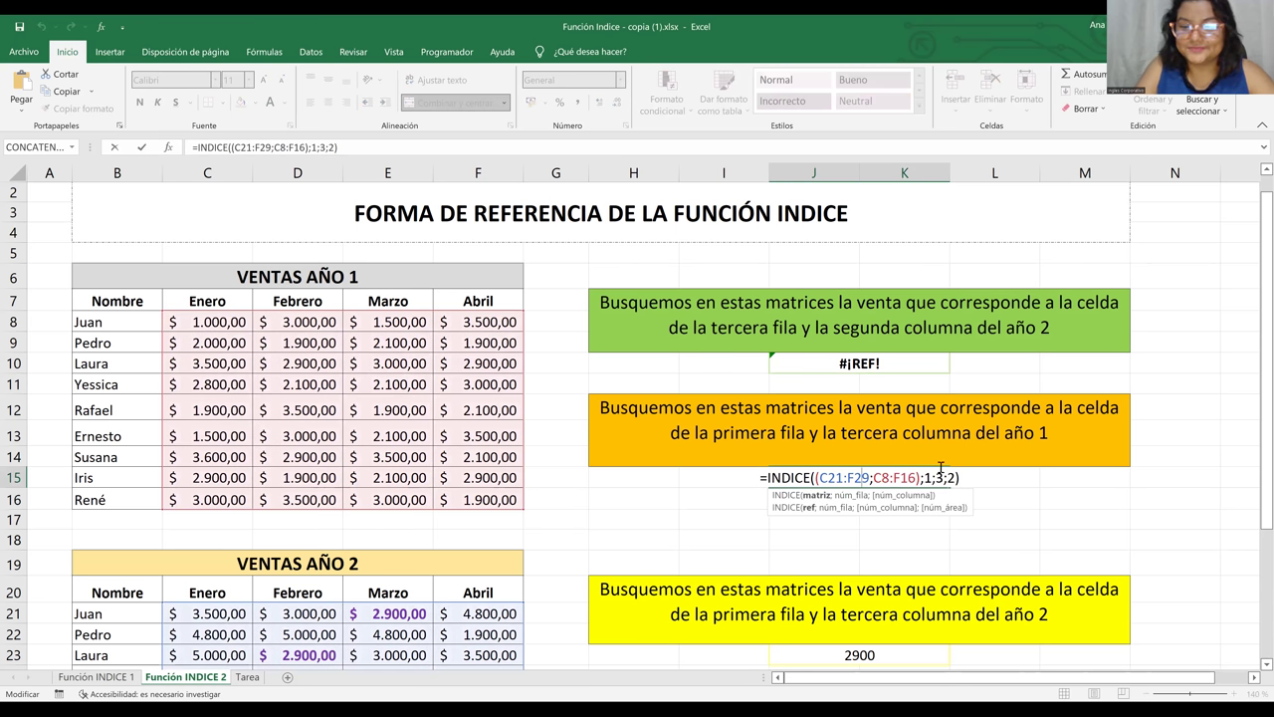
key("Return")
Correct the J10 formula to =INDICE((C8:F16;C21:F29);3;2;2), separating the ranges with a semicolon and enclosing them in parentheses.
scroll(892, 353, "up", 1)
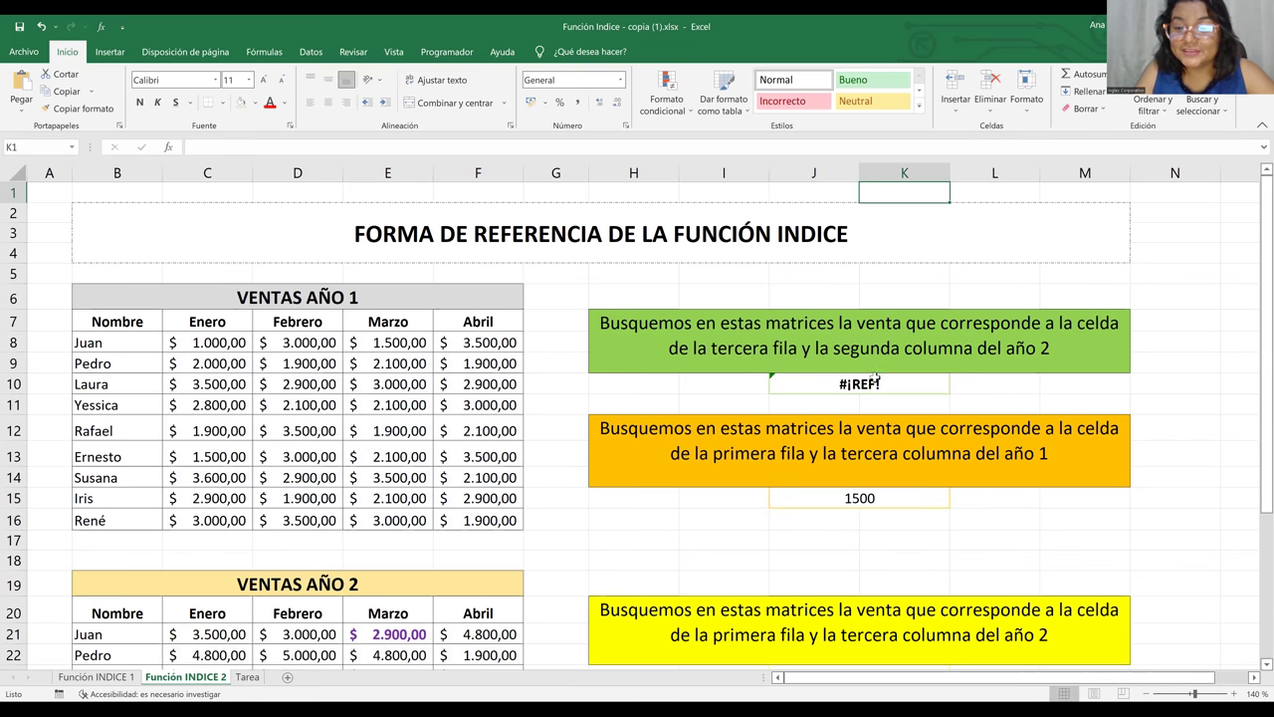
double_click(866, 384)
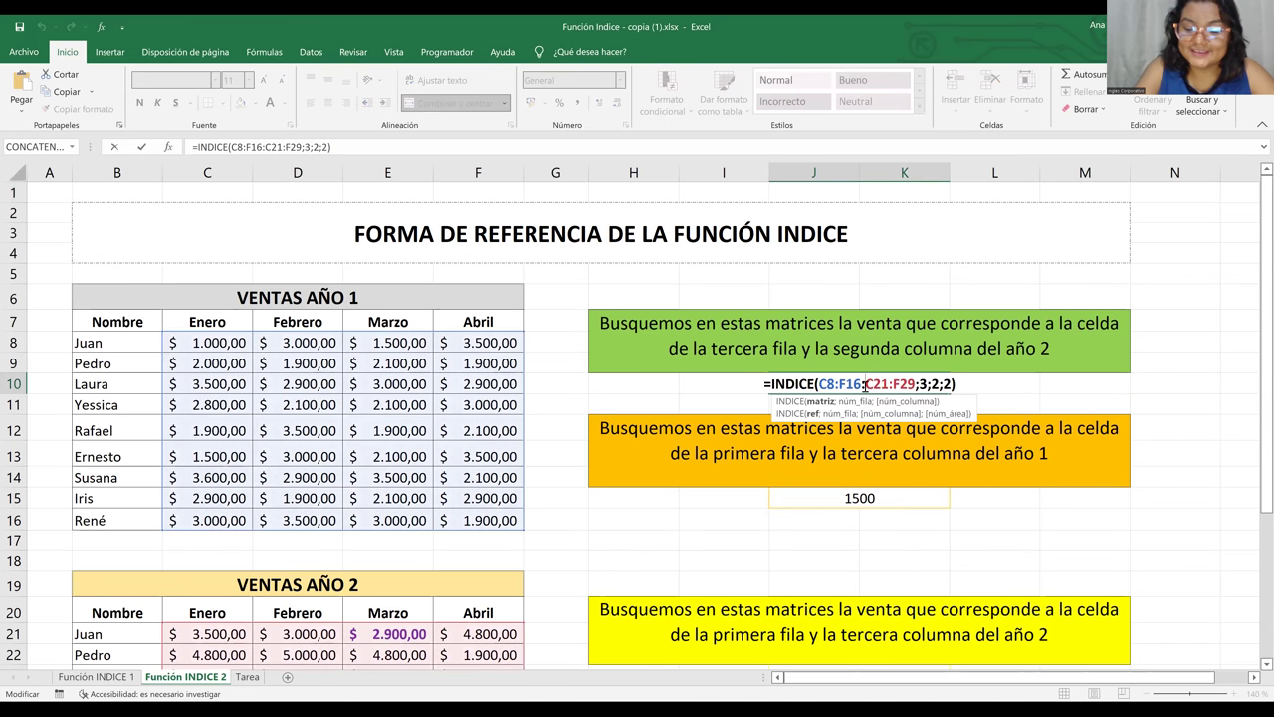
key("BackSpace")
type(";")
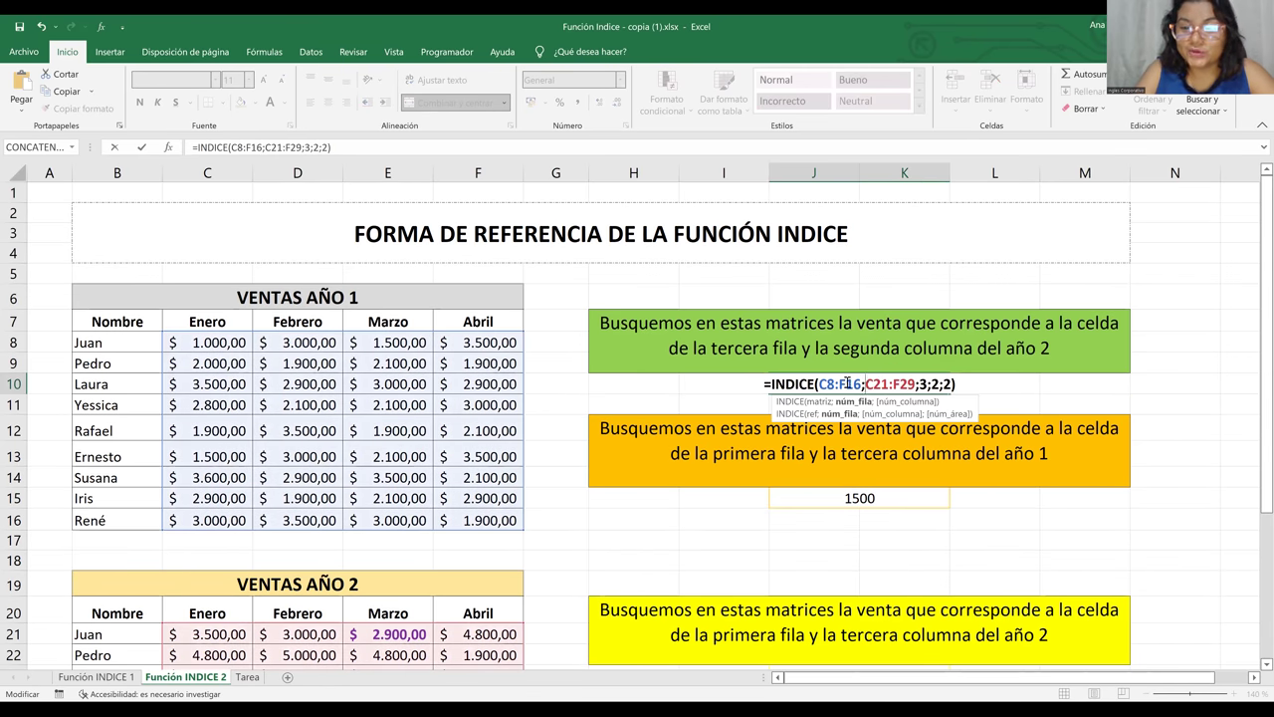
left_click(818, 384)
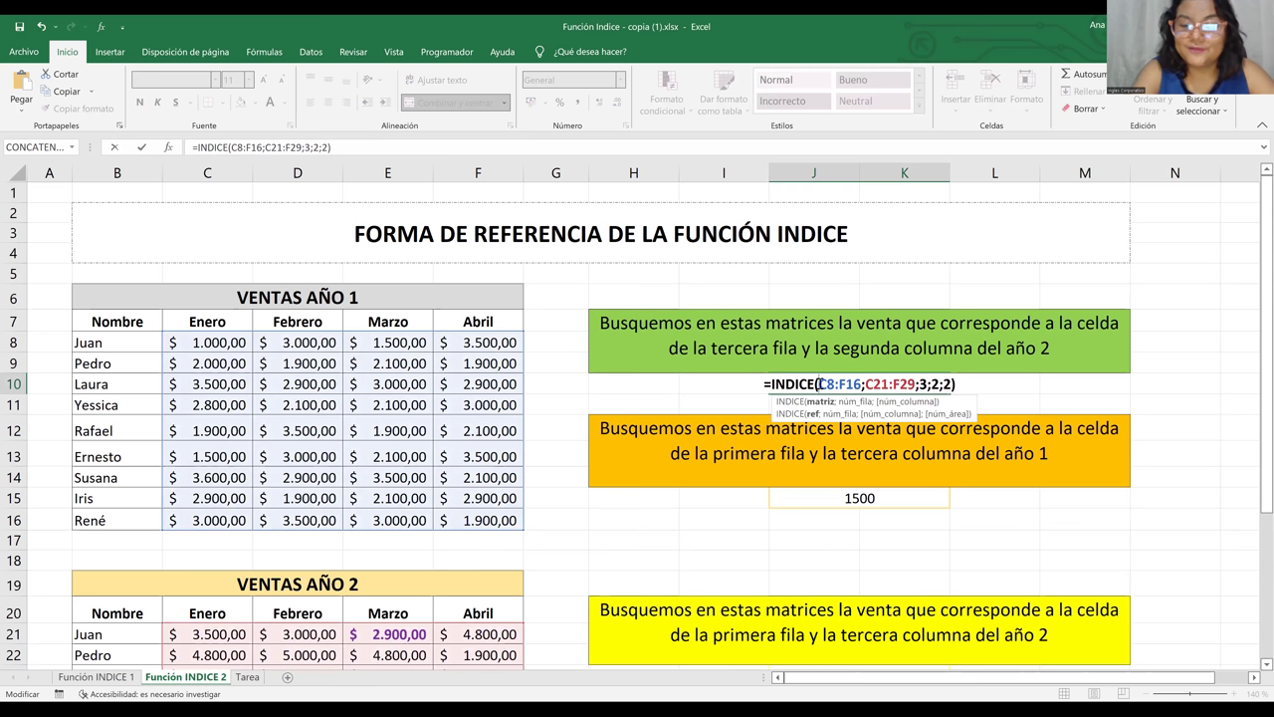
type(")")
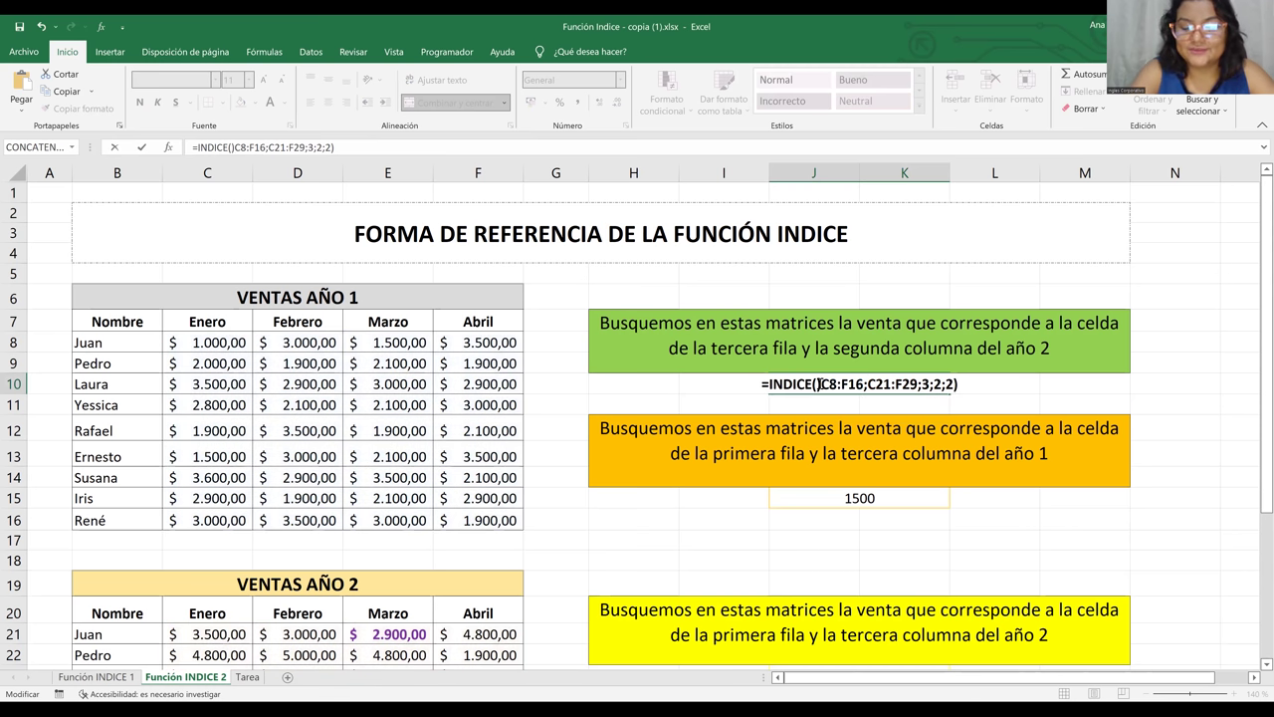
key("BackSpace")
type("(")
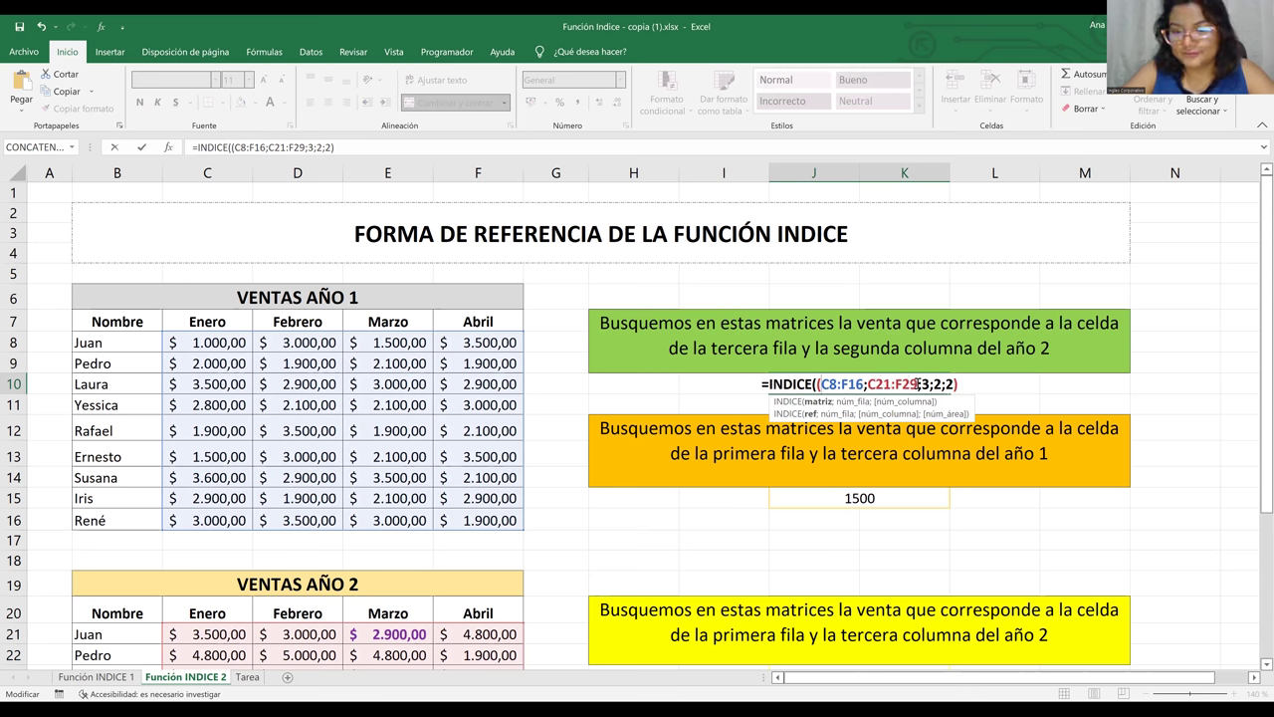
left_click(918, 383)
type(")")
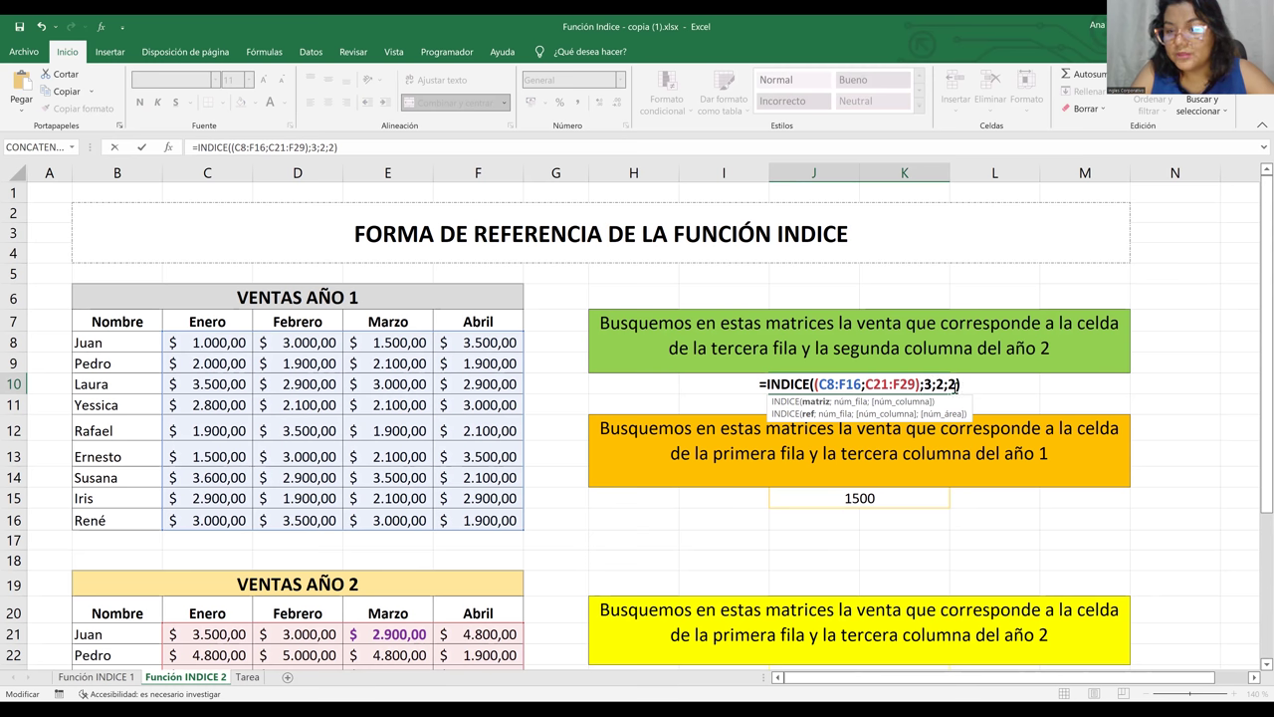
key("Return")
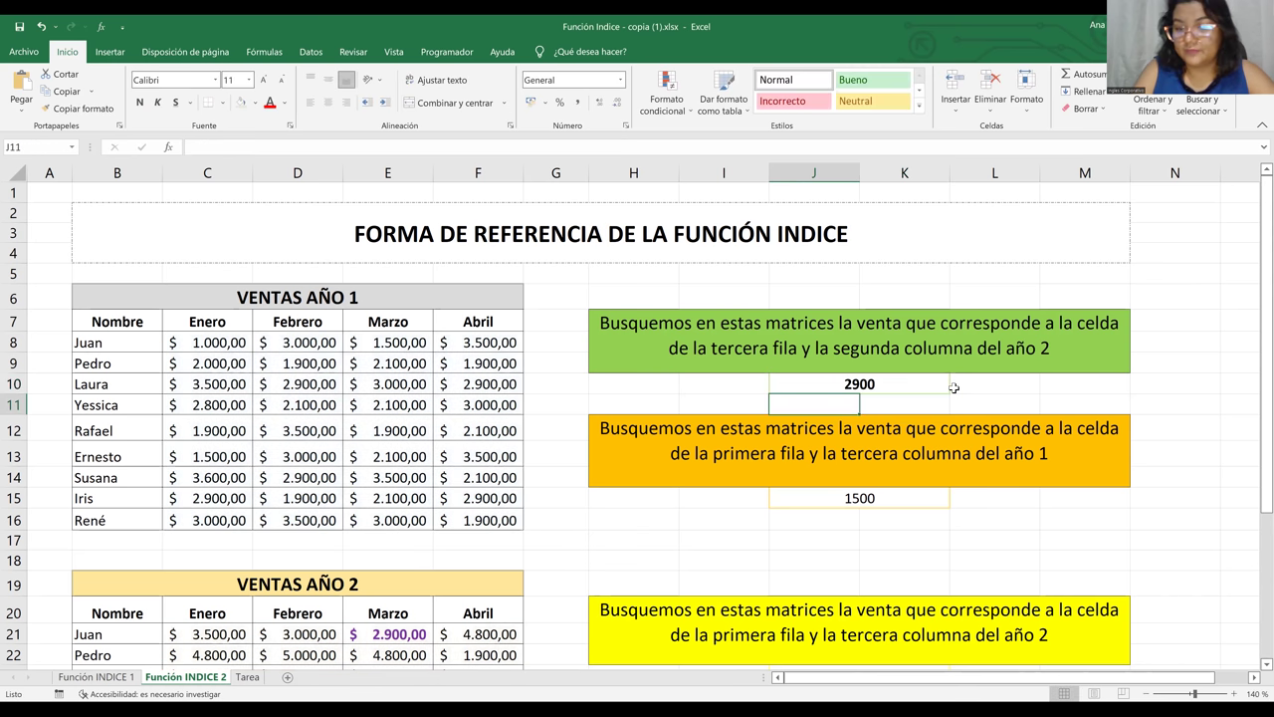
left_click(901, 388)
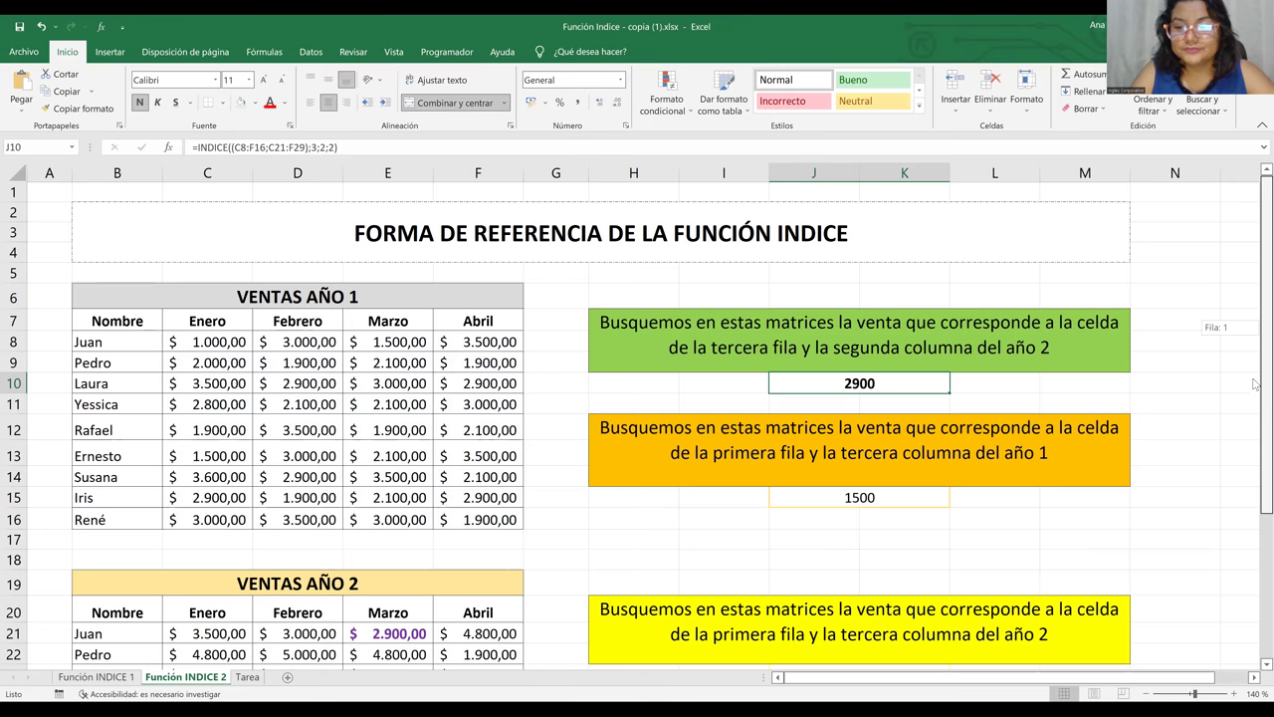
Locate the third-row, second-column sale in the VENTAS AÑO 2 table and shade its cell D23 light green.
scroll(1256, 385, "down", 1)
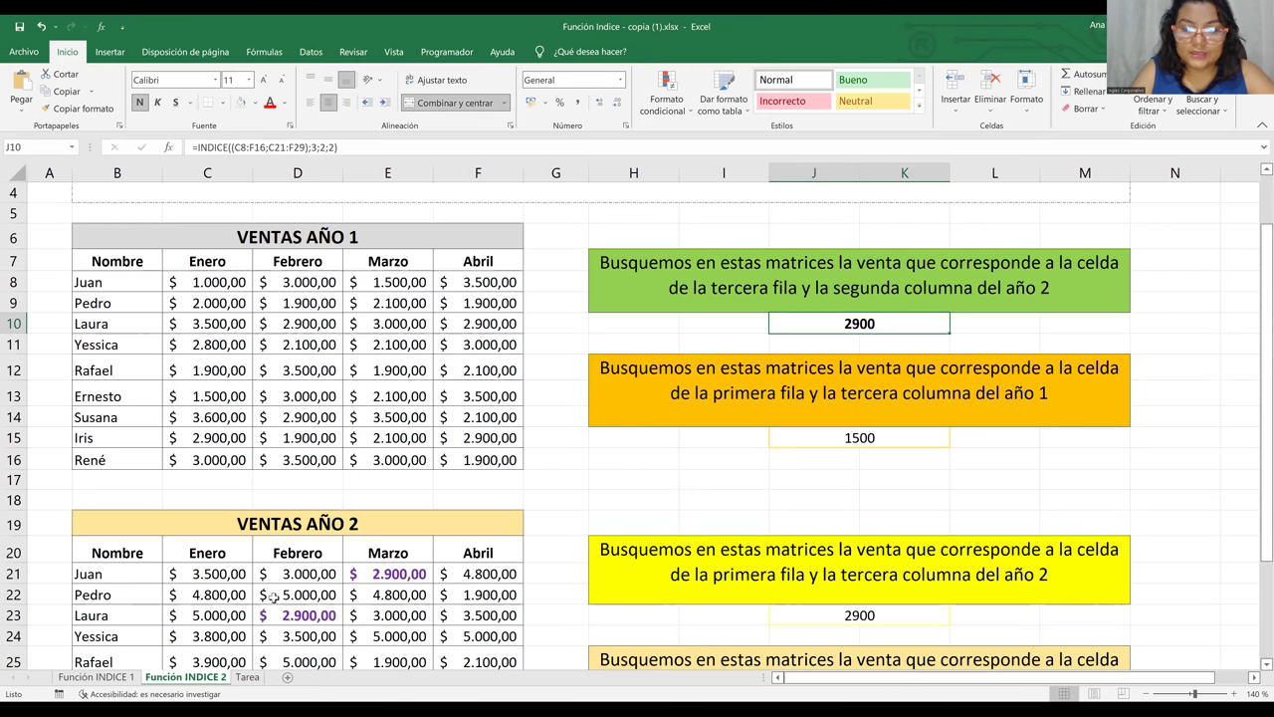
left_click_drag(183, 617, 288, 608)
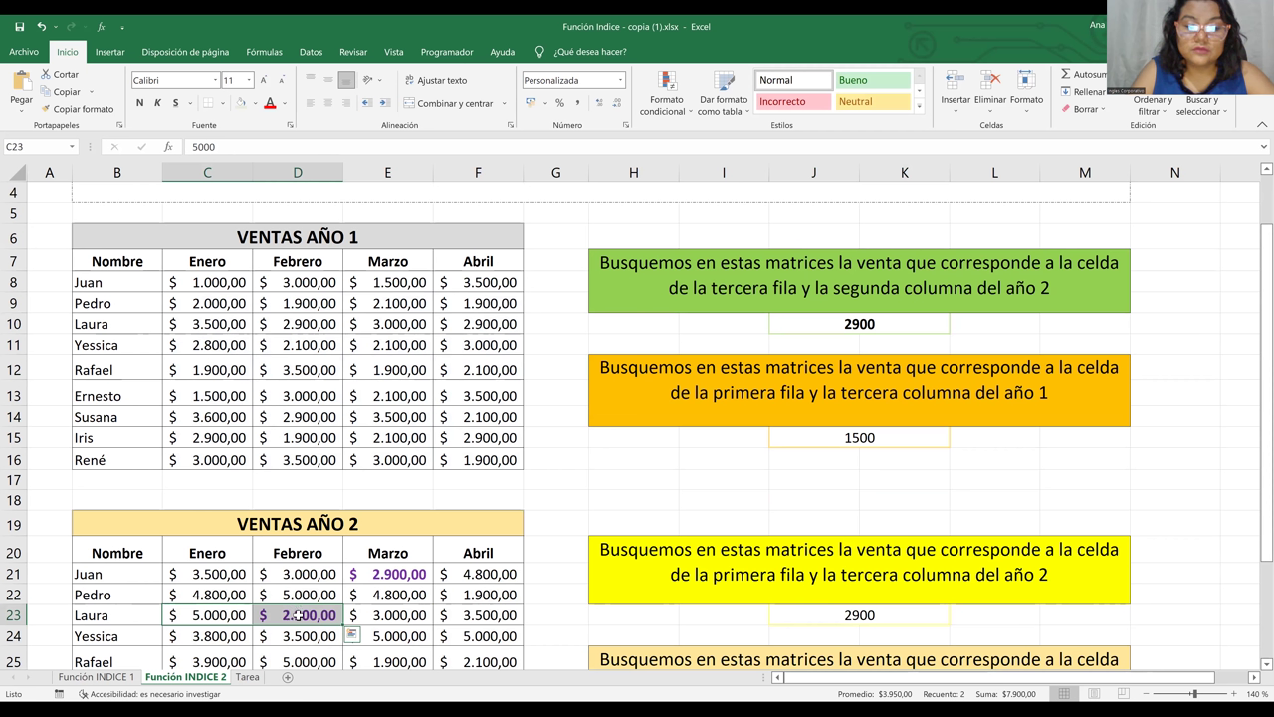
left_click(298, 616)
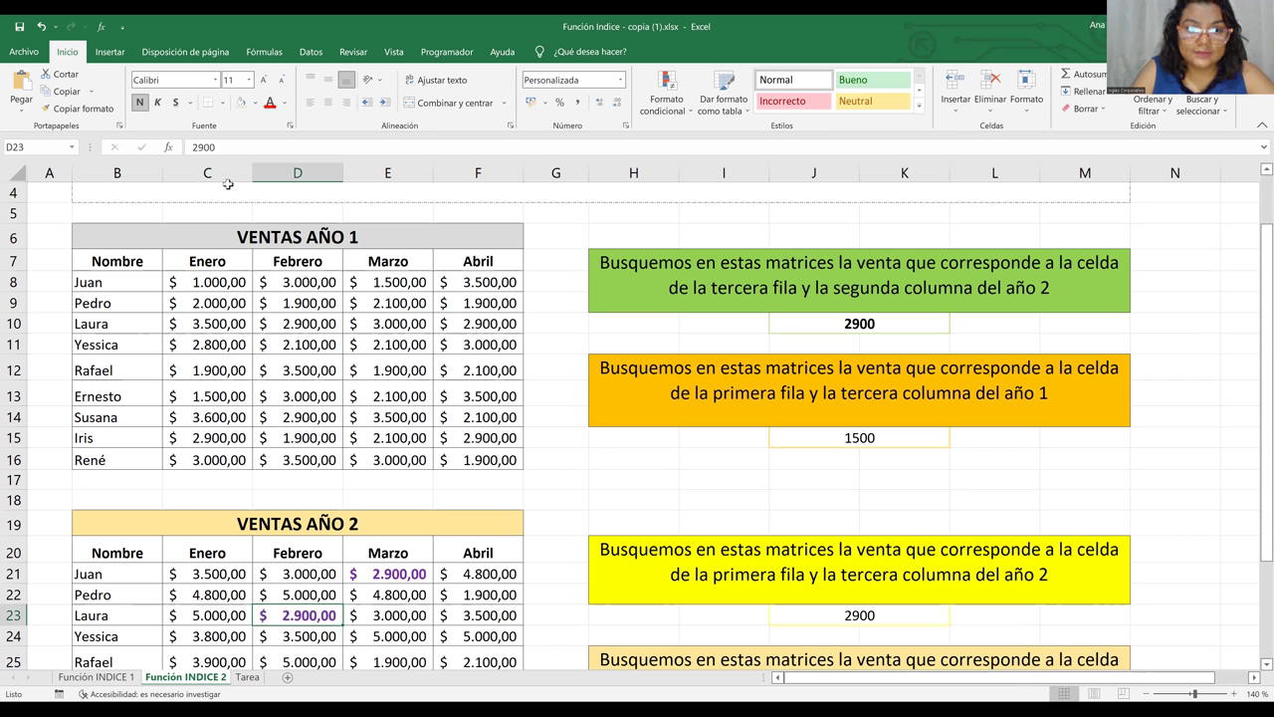
left_click(571, 419)
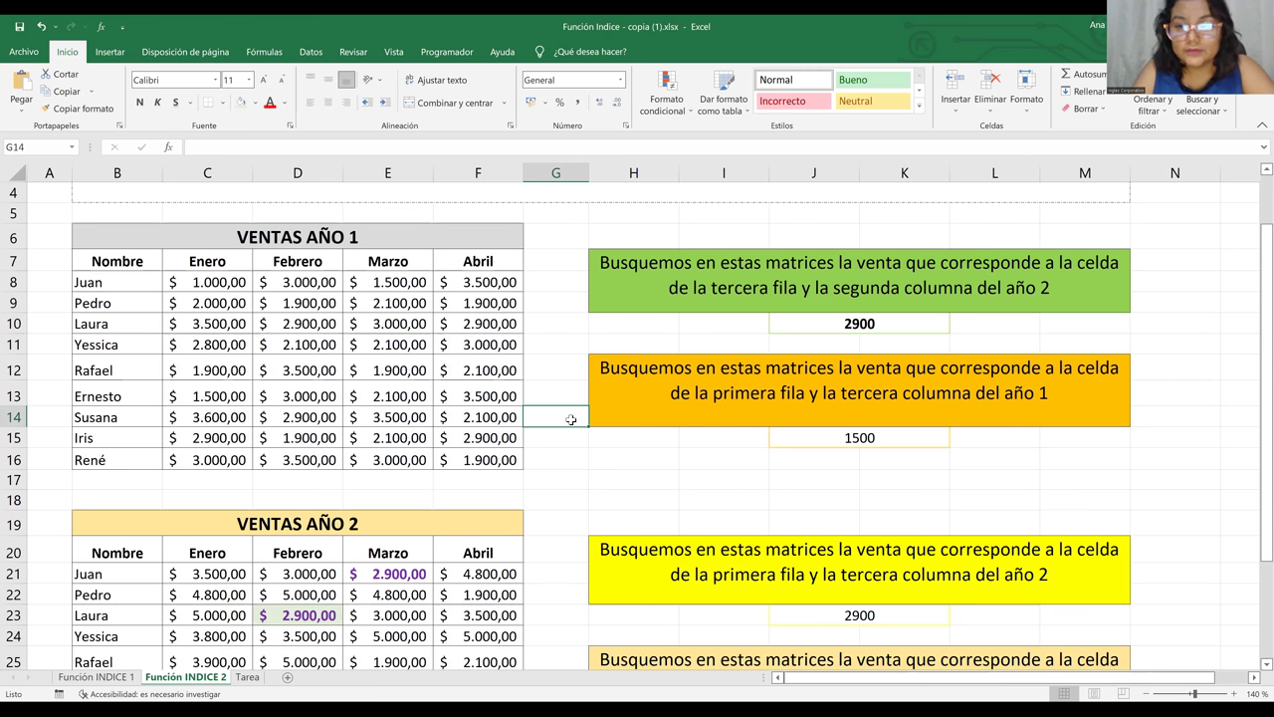
left_click(682, 329)
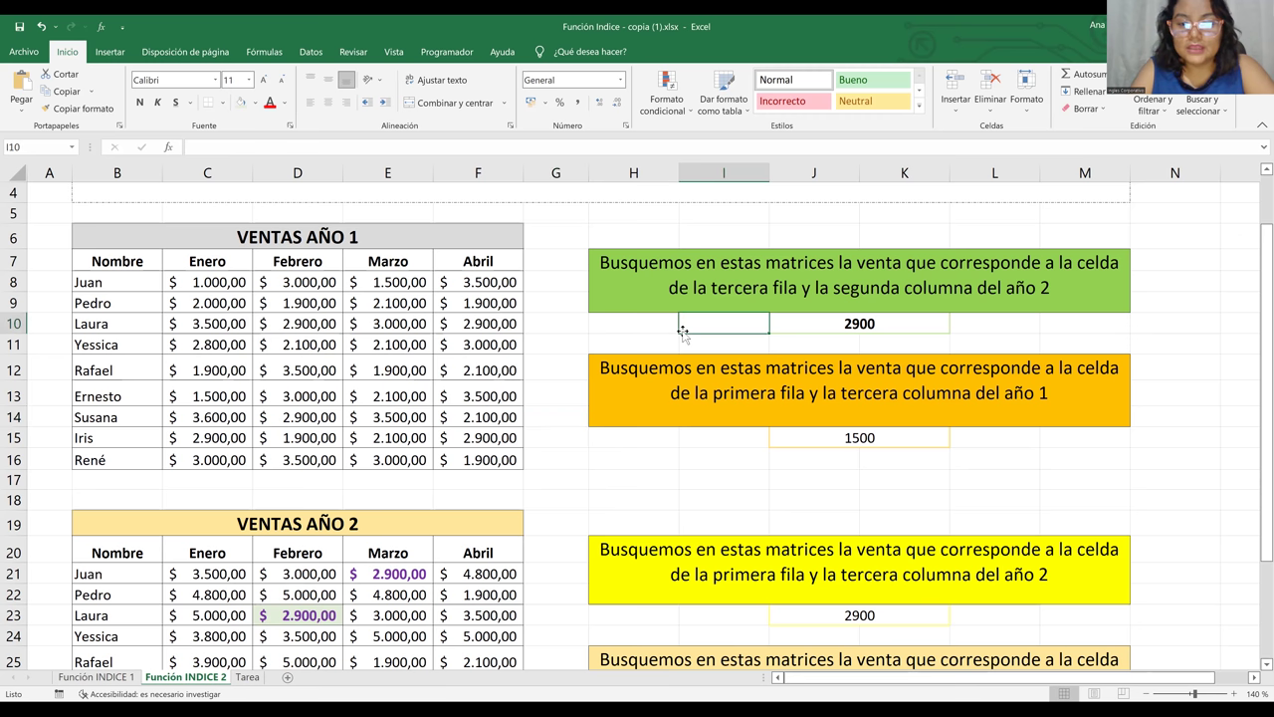
left_click(651, 230)
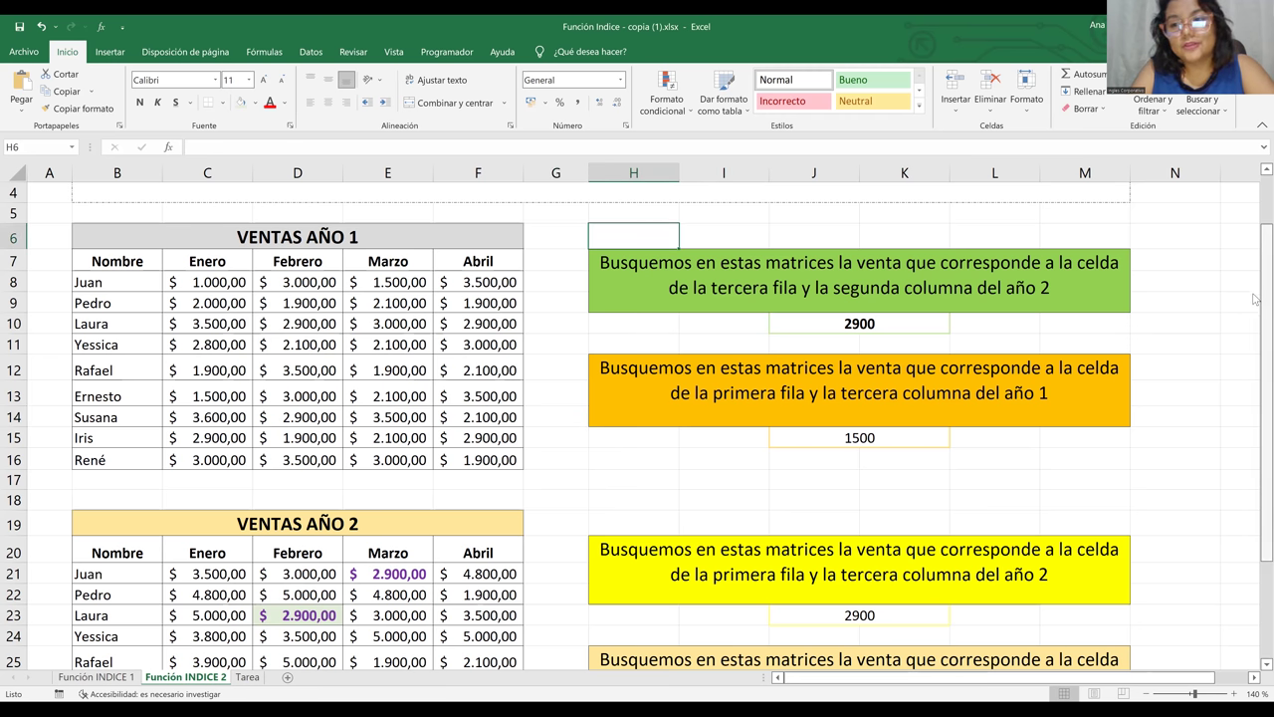
left_click_drag(1254, 304, 1257, 250)
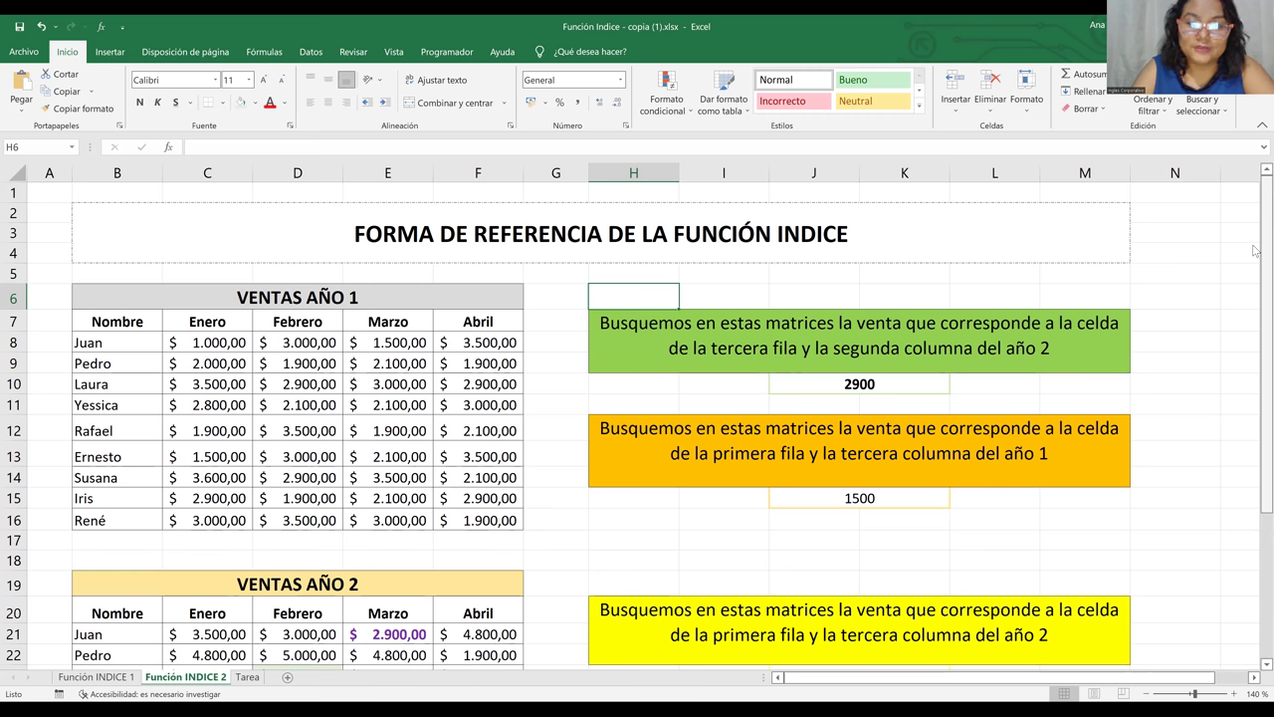
left_click(895, 359)
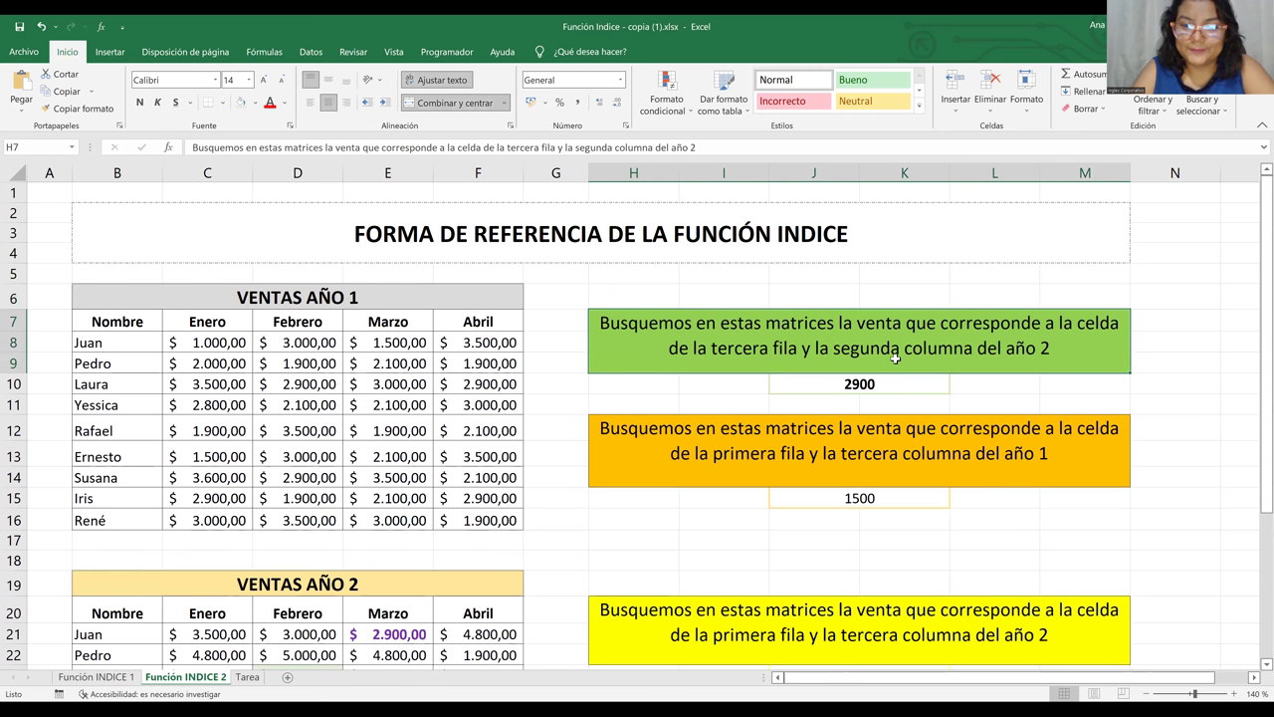